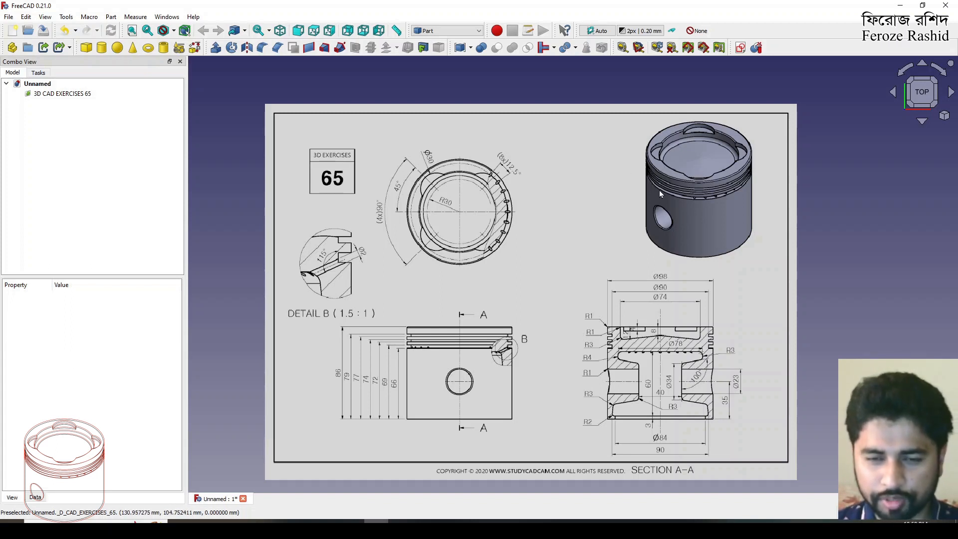
Examine the piston drawing's isometric view, top view, front view, detail B and section A-A for shape and dimensions.
{"action": "scroll", "coordinate": [704, 199], "scroll_direction": "up", "scroll_amount": 1}
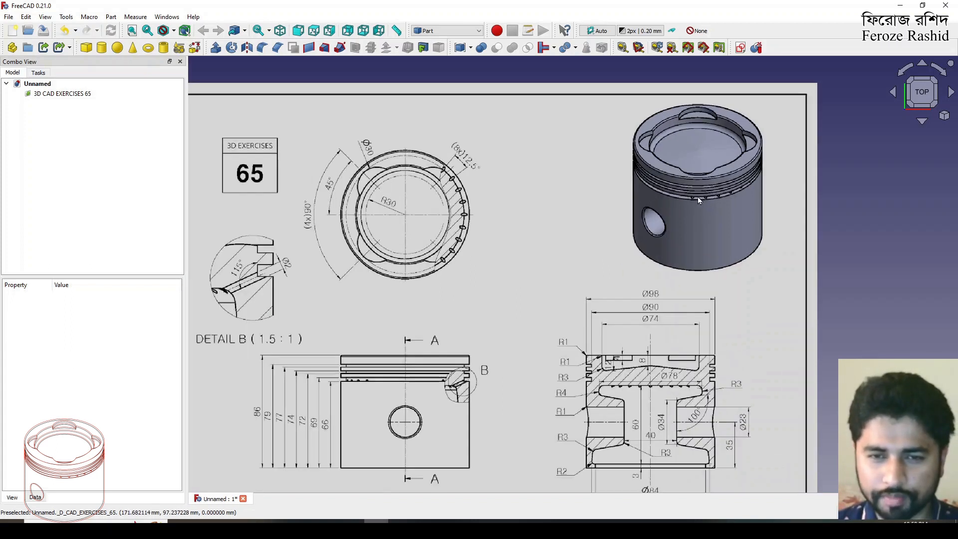
{"action": "scroll", "coordinate": [689, 145], "scroll_direction": "down", "scroll_amount": 1}
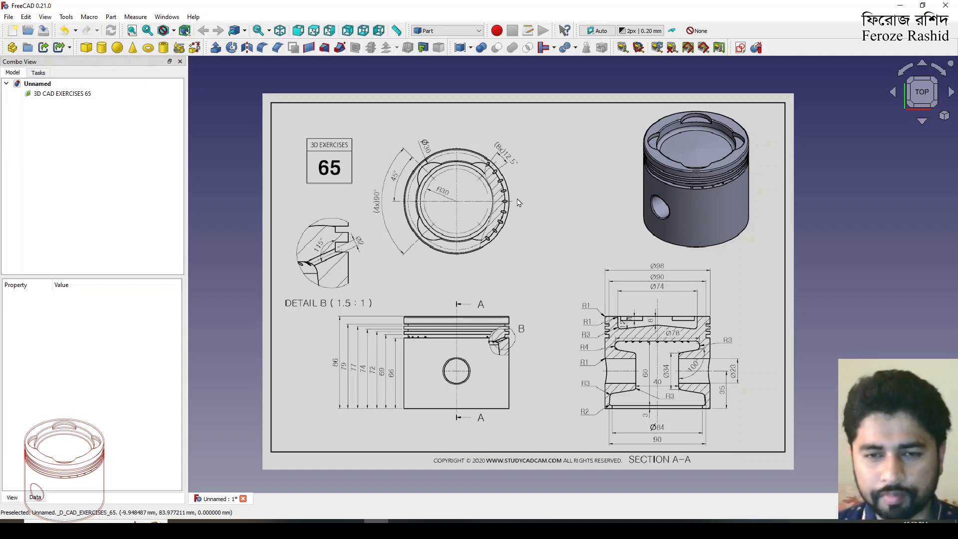
{"action": "scroll", "coordinate": [497, 181], "scroll_direction": "up", "scroll_amount": 2}
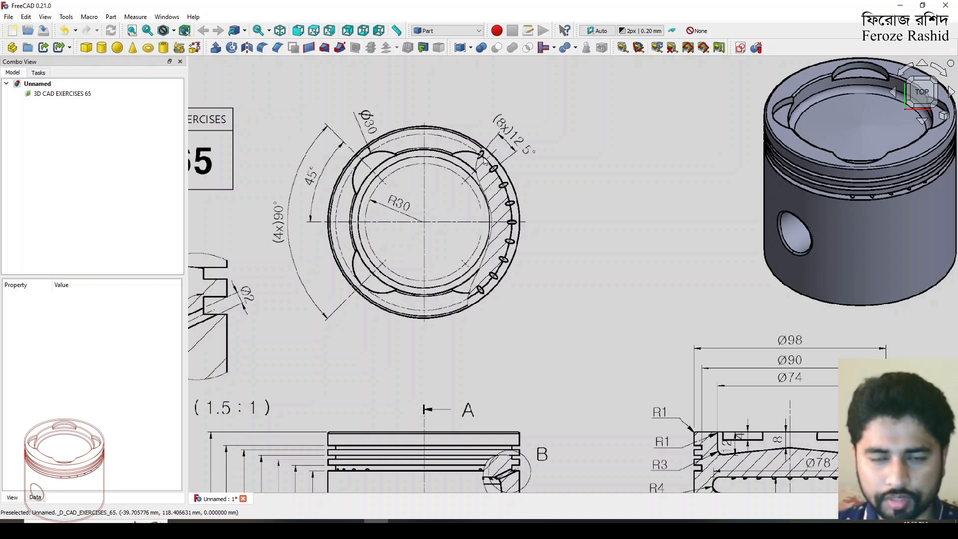
{"action": "scroll", "coordinate": [573, 165], "scroll_direction": "down", "scroll_amount": 2}
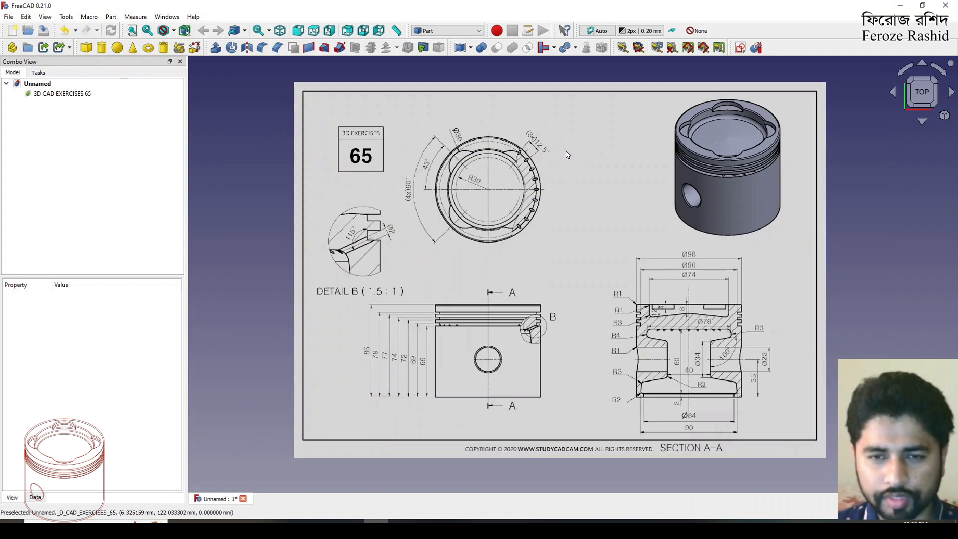
{"action": "scroll", "coordinate": [381, 242], "scroll_direction": "up", "scroll_amount": 3}
{"action": "scroll", "coordinate": [507, 332], "scroll_direction": "down", "scroll_amount": 2}
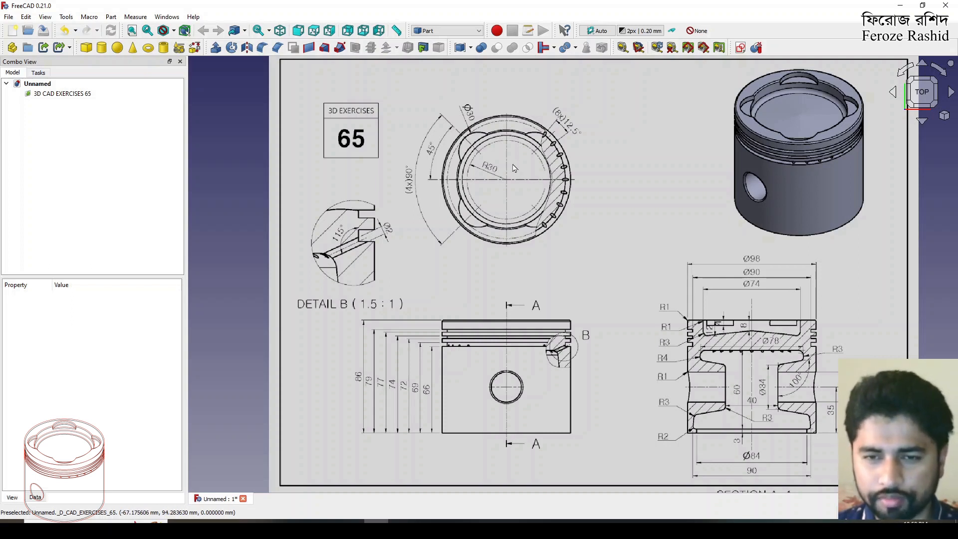
{"action": "scroll", "coordinate": [510, 162], "scroll_direction": "down", "scroll_amount": 1}
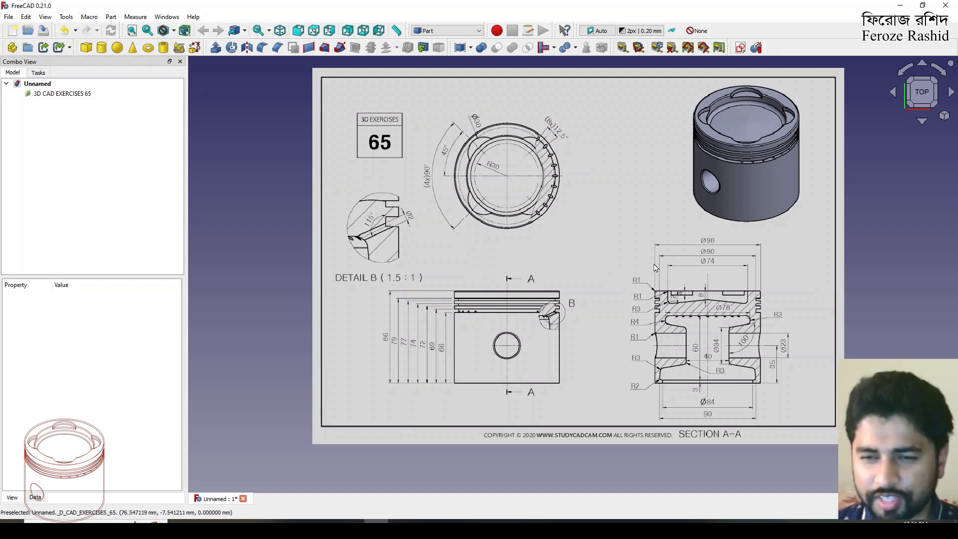
{"action": "scroll", "coordinate": [657, 268], "scroll_direction": "up", "scroll_amount": 1}
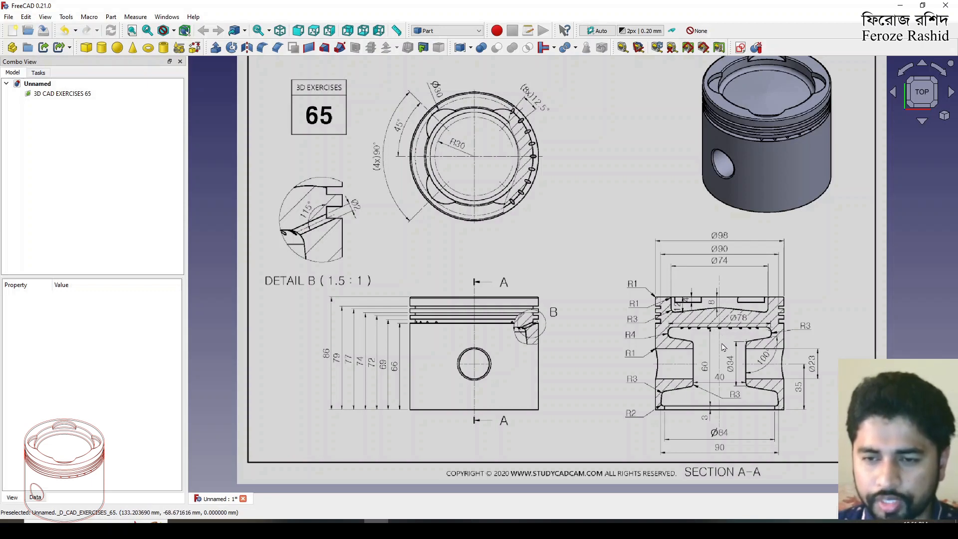
{"action": "scroll", "coordinate": [724, 353], "scroll_direction": "down", "scroll_amount": 1}
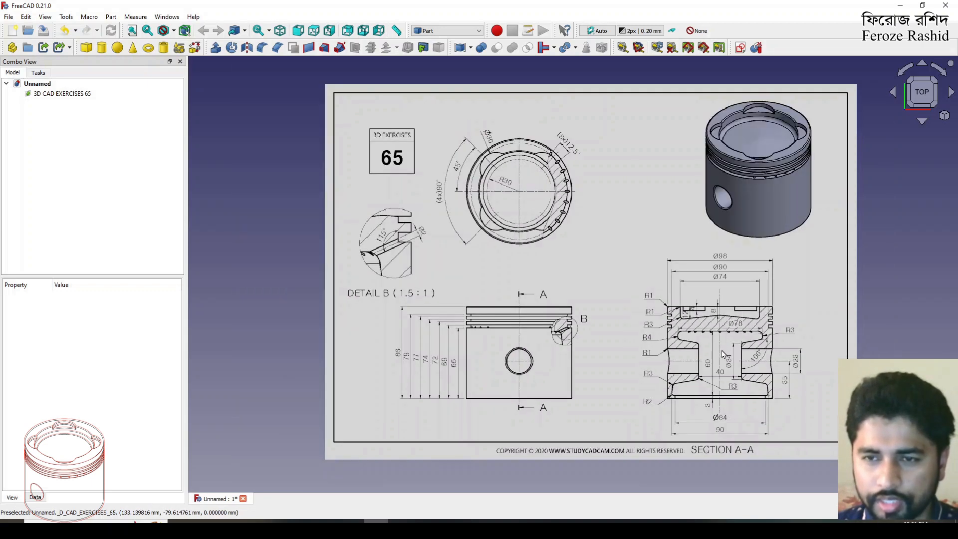
{"action": "scroll", "coordinate": [566, 192], "scroll_direction": "up", "scroll_amount": 2}
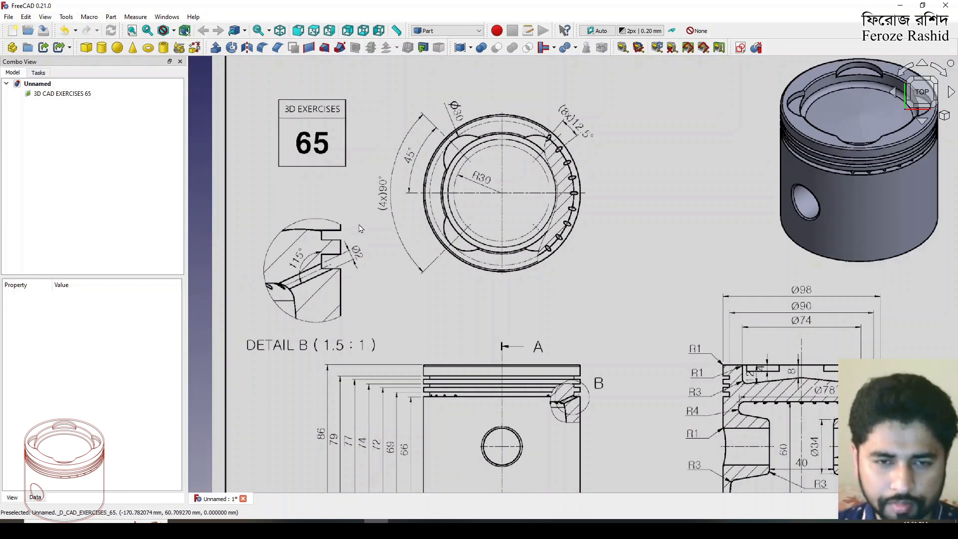
{"action": "scroll", "coordinate": [360, 228], "scroll_direction": "down", "scroll_amount": 2}
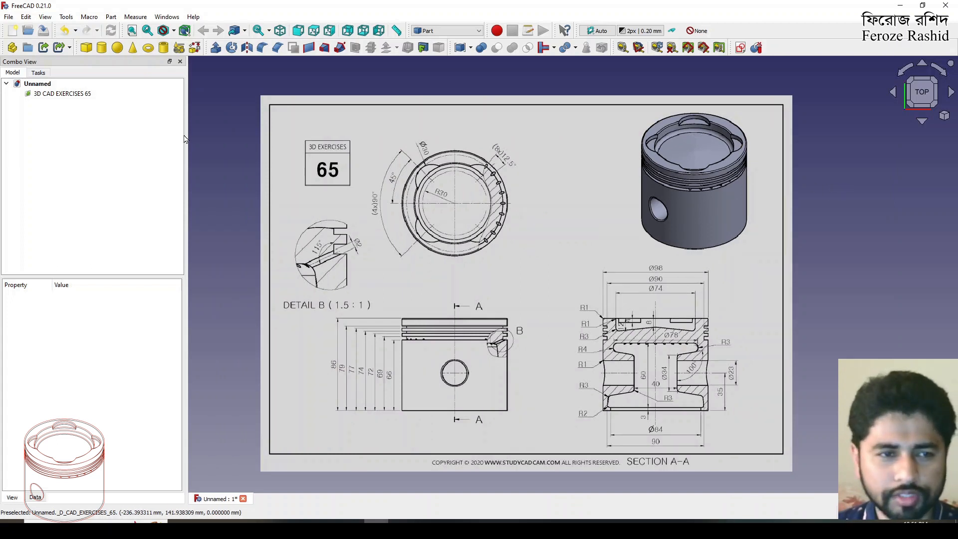
Calibrate the reference image by marking the full-height dimension line of the front view and setting its length to 86 mm.
{"action": "double_click", "coordinate": [75, 93]}
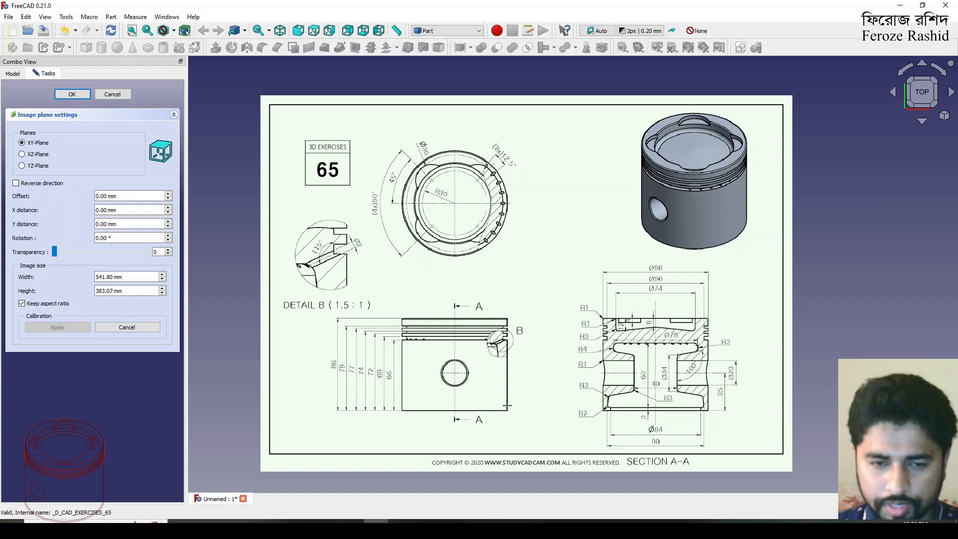
{"action": "scroll", "coordinate": [361, 397], "scroll_direction": "up", "scroll_amount": 8}
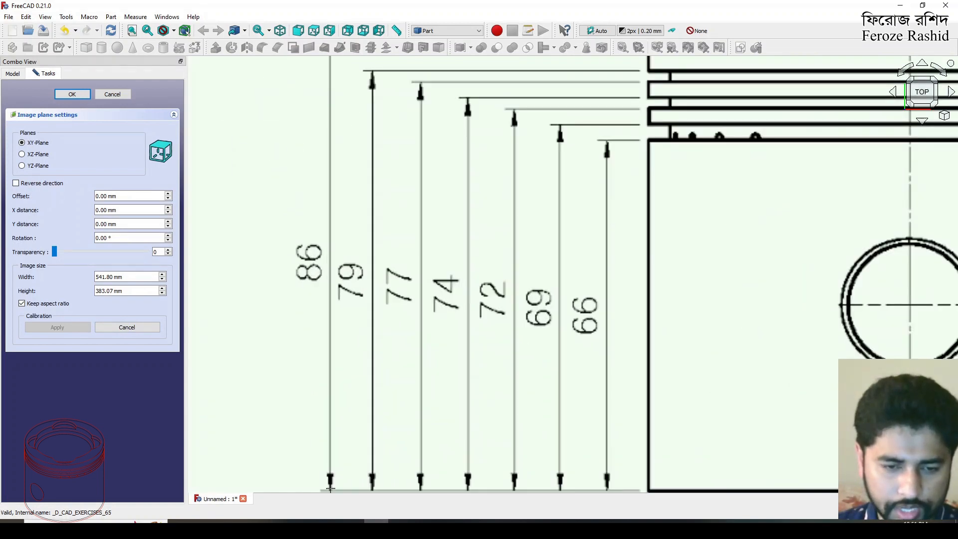
{"action": "left_click", "coordinate": [329, 490]}
{"action": "scroll", "coordinate": [329, 449], "scroll_direction": "down", "scroll_amount": 4}
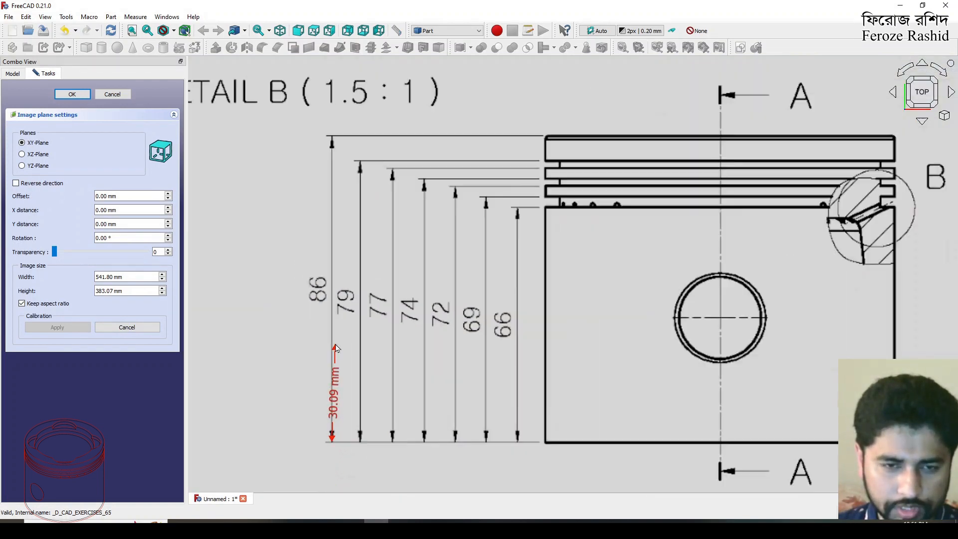
{"action": "scroll", "coordinate": [333, 205], "scroll_direction": "up", "scroll_amount": 4}
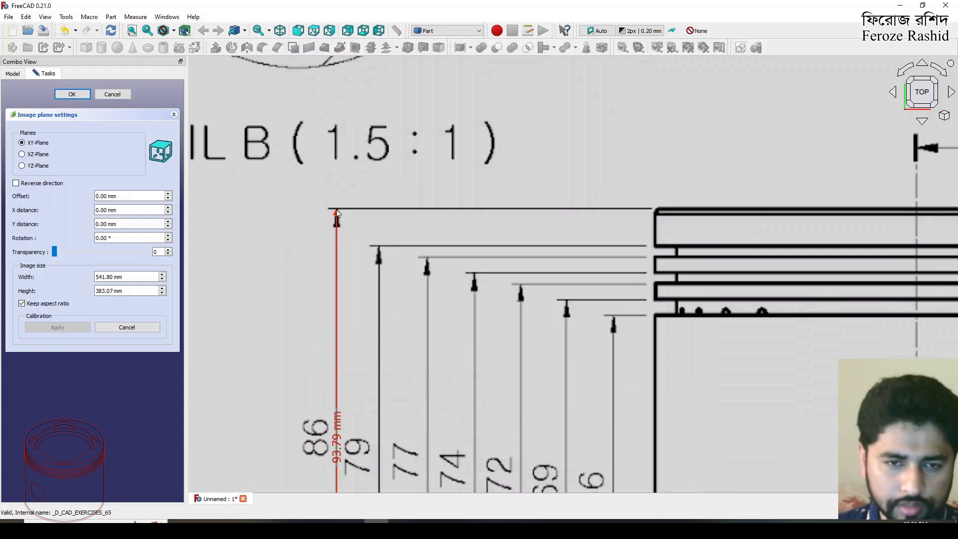
{"action": "left_click", "coordinate": [337, 210]}
{"action": "type", "text": "86"}
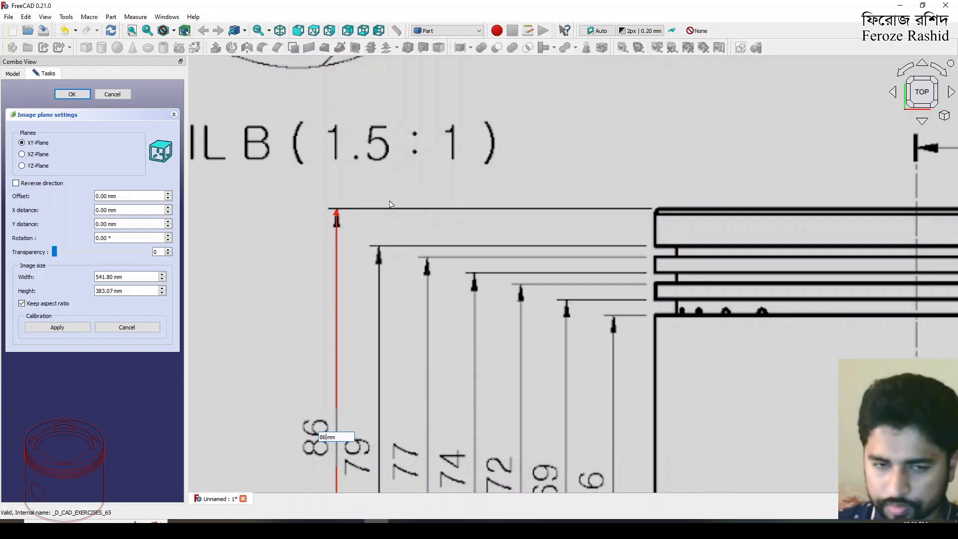
{"action": "key", "text": "Return"}
Set the reference image's transparency to 50 and accept the image plane settings.
{"action": "scroll", "coordinate": [270, 215], "scroll_direction": "down", "scroll_amount": 2}
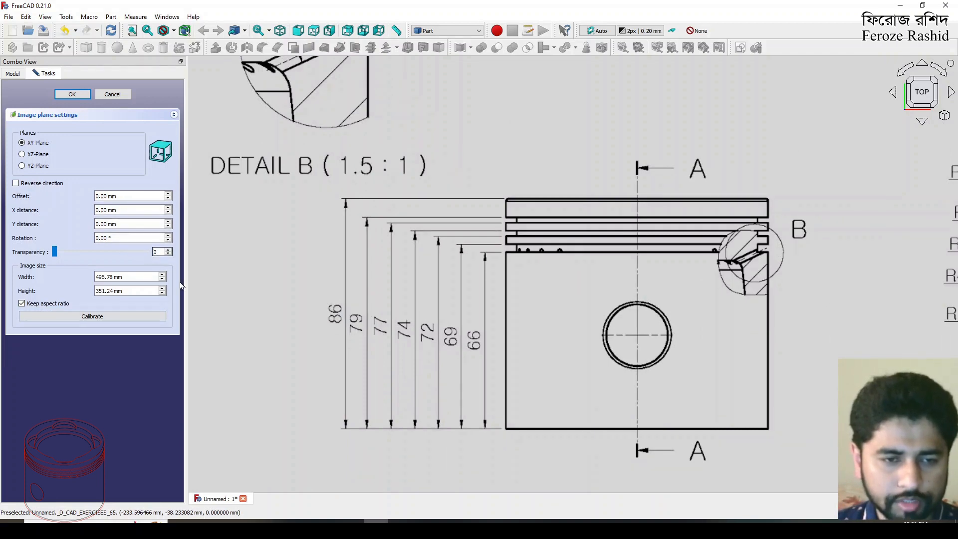
{"action": "type", "text": "50"}
{"action": "key", "text": "Return"}
{"action": "scroll", "coordinate": [612, 250], "scroll_direction": "down", "scroll_amount": 4}
{"action": "left_click", "coordinate": [304, 217]}
{"action": "scroll", "coordinate": [330, 262], "scroll_direction": "down", "scroll_amount": 2}
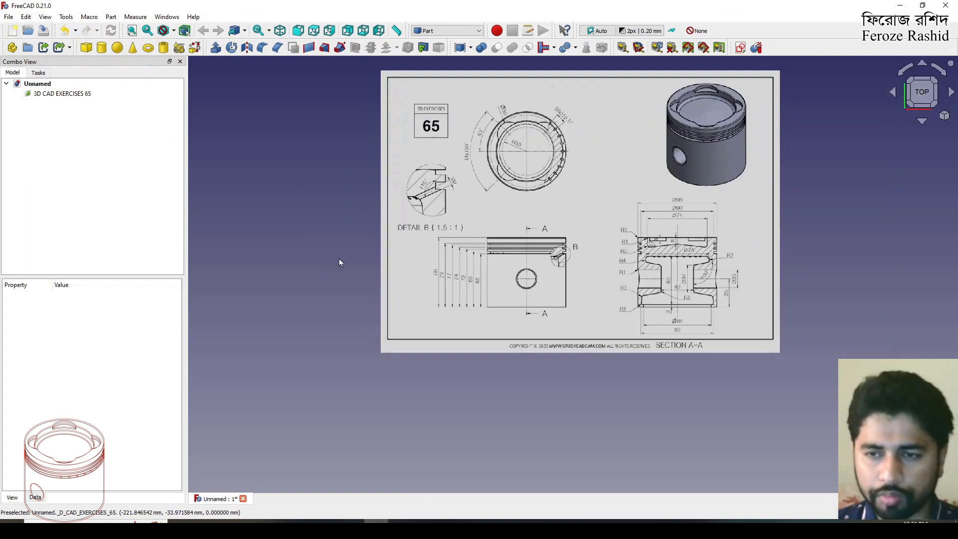
{"action": "scroll", "coordinate": [637, 107], "scroll_direction": "up", "scroll_amount": 1}
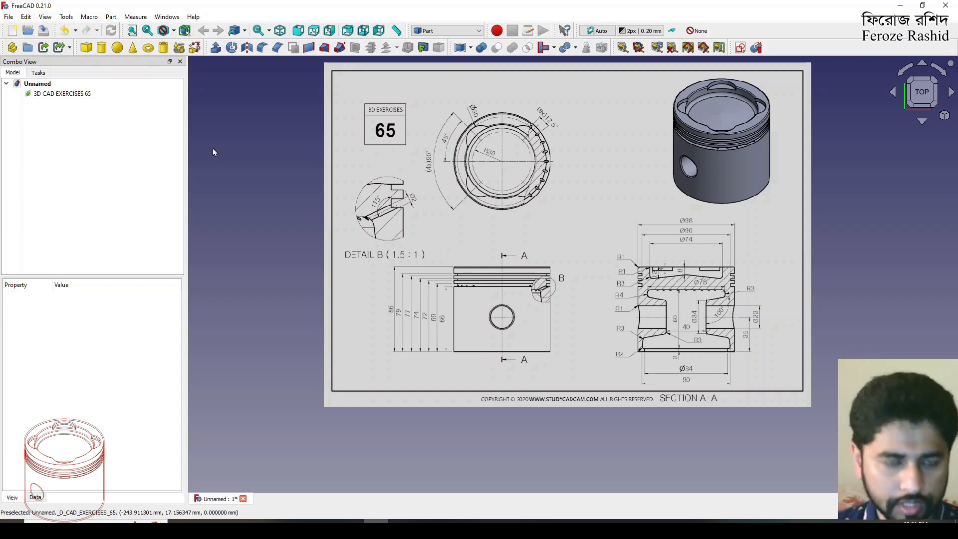
Show the origin axis cross and shift the image -120.75 mm in X and 118.5 mm in Y, bringing section A-A's base centre to the origin.
{"action": "key", "text": "a"}
{"action": "key", "text": "c"}
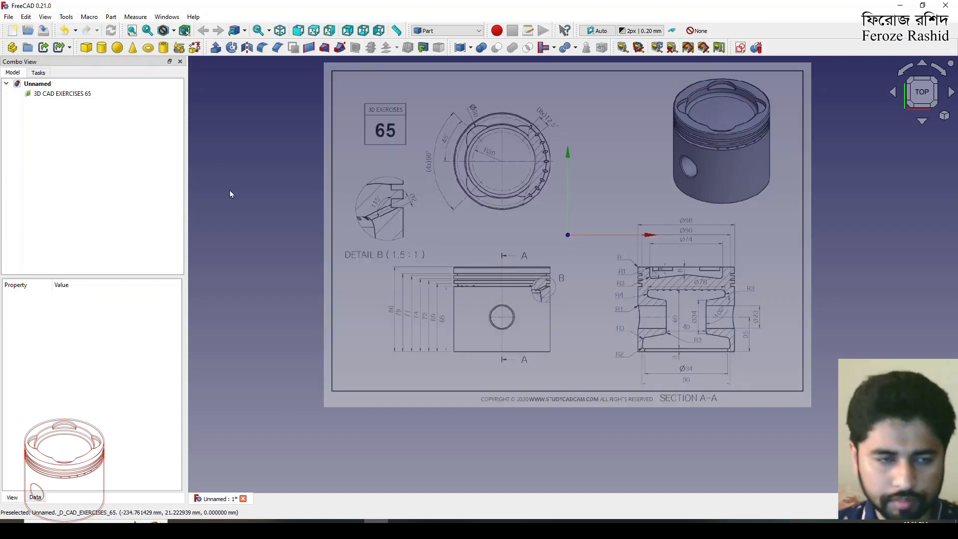
{"action": "right_click", "coordinate": [50, 93]}
{"action": "left_click", "coordinate": [97, 110]}
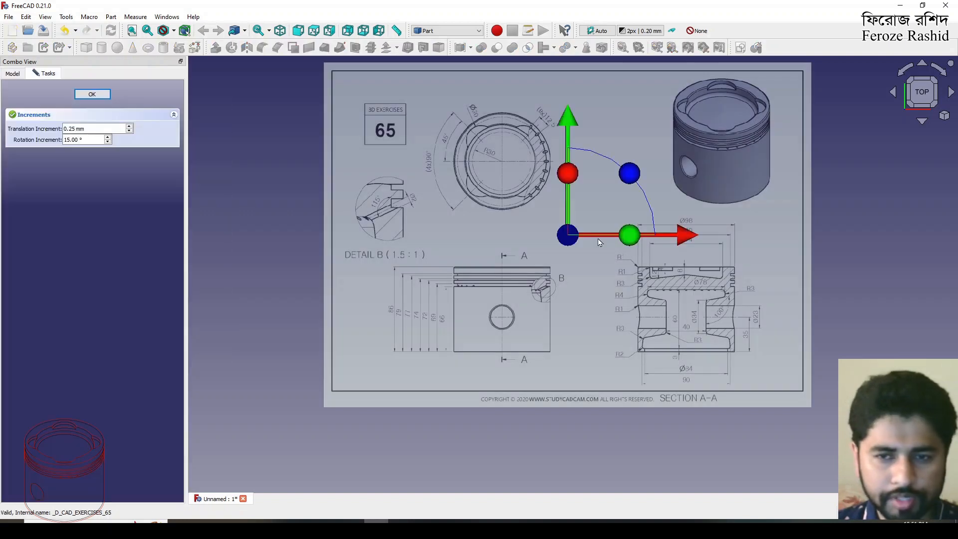
{"action": "mouse_move", "coordinate": [680, 242]}
{"action": "left_mouse_down"}
{"action": "mouse_move", "coordinate": [540, 242]}
{"action": "mouse_move", "coordinate": [565, 240]}
{"action": "left_mouse_up"}
{"action": "left_click_drag", "start_coordinate": [446, 123], "coordinate": [447, 6]}
Check section A-A's alignment with the origin, raise the image another 0.5 mm in Y and finish the transform.
{"action": "scroll", "coordinate": [676, 388], "scroll_direction": "down", "scroll_amount": 2}
{"action": "scroll", "coordinate": [621, 239], "scroll_direction": "up", "scroll_amount": 4}
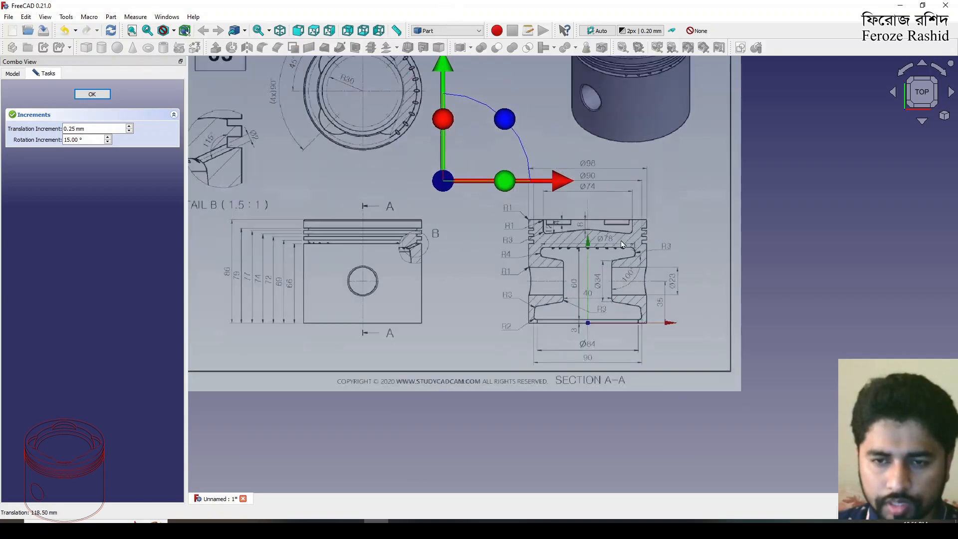
{"action": "scroll", "coordinate": [592, 267], "scroll_direction": "up", "scroll_amount": 4}
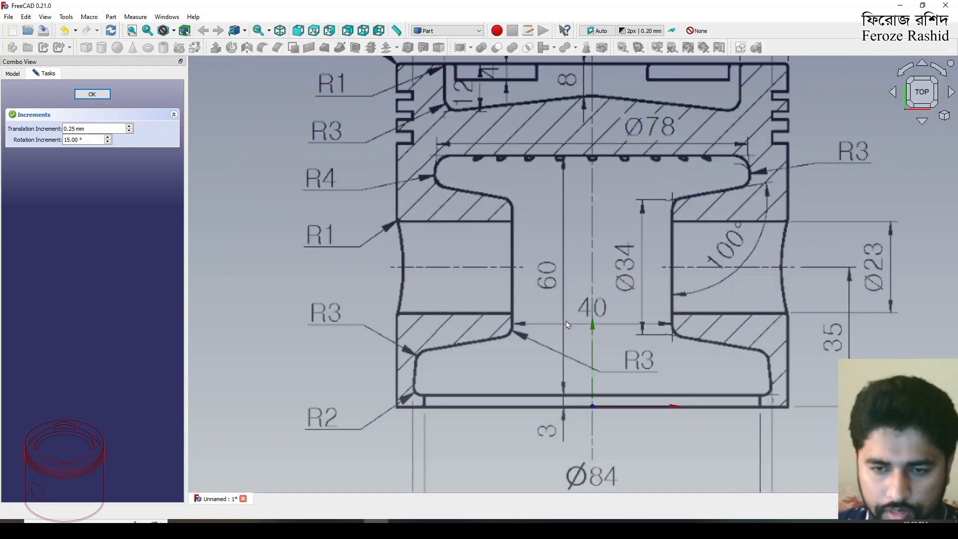
{"action": "scroll", "coordinate": [567, 325], "scroll_direction": "down", "scroll_amount": 2}
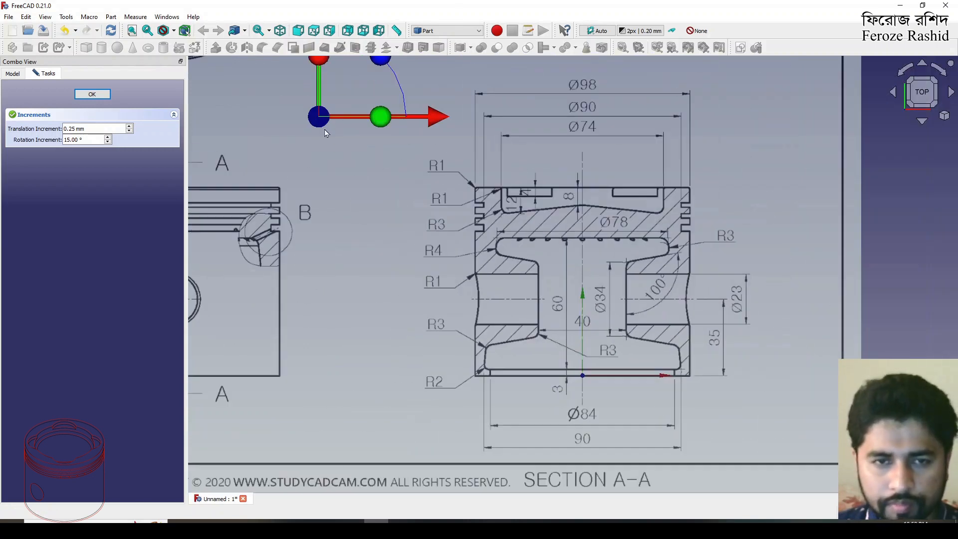
{"action": "scroll", "coordinate": [322, 164], "scroll_direction": "down", "scroll_amount": 3}
{"action": "scroll", "coordinate": [420, 292], "scroll_direction": "up", "scroll_amount": 2}
{"action": "left_click_drag", "start_coordinate": [374, 65], "coordinate": [375, 66]}
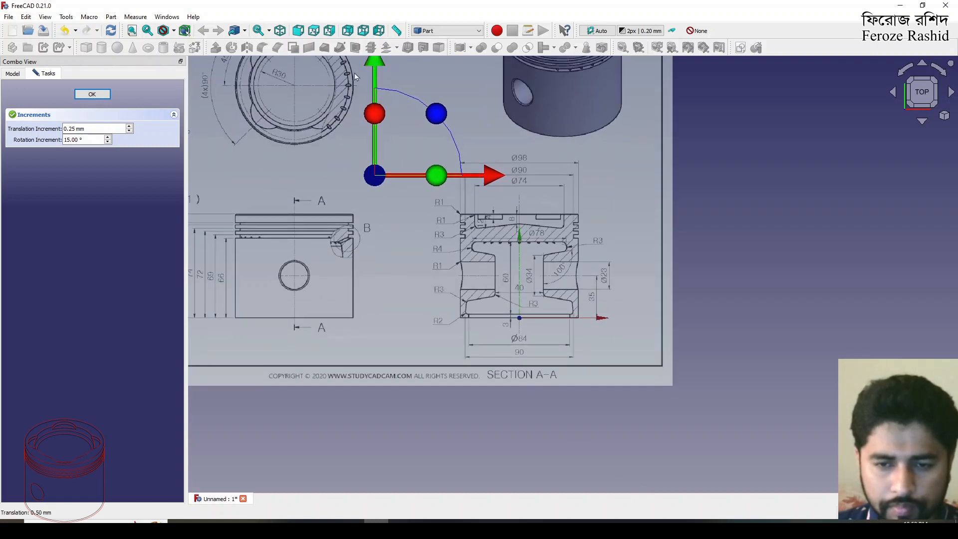
{"action": "left_click", "coordinate": [93, 94]}
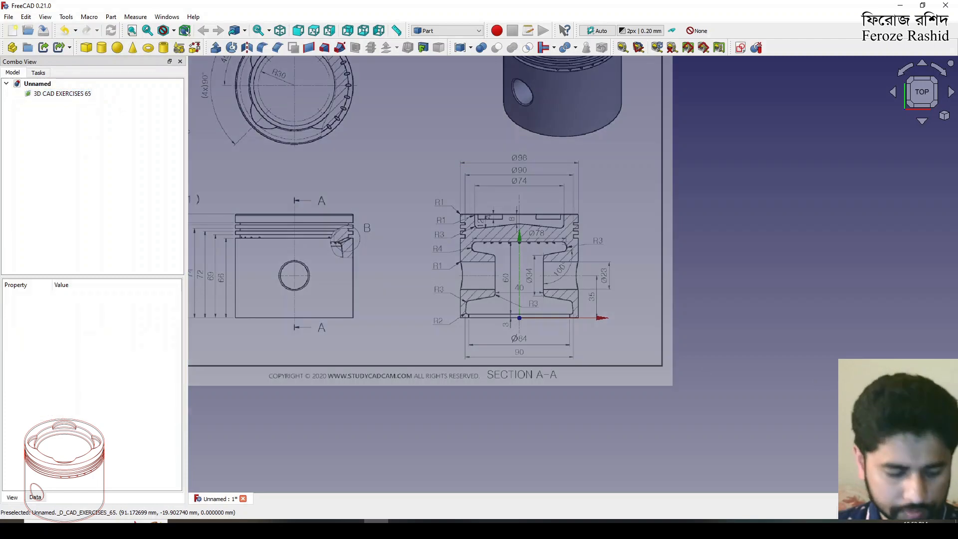
Reorient the reference image onto the YZ plane.
{"action": "scroll", "coordinate": [822, 370], "scroll_direction": "down", "scroll_amount": 3}
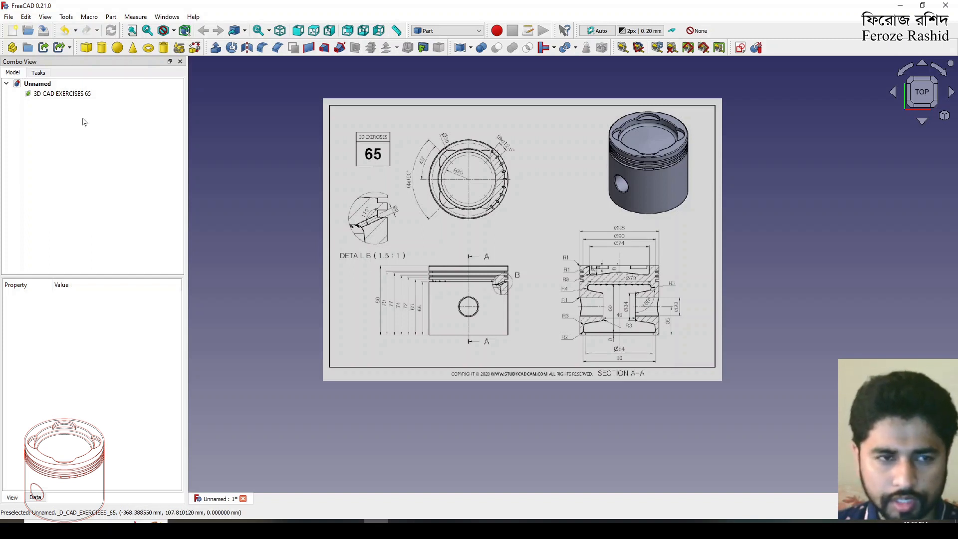
{"action": "double_click", "coordinate": [76, 99]}
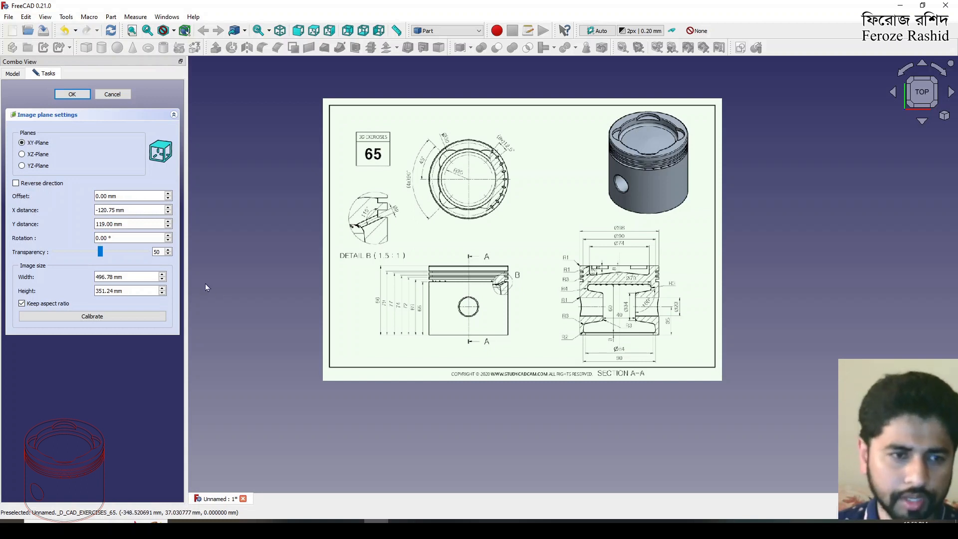
{"action": "left_click", "coordinate": [22, 166]}
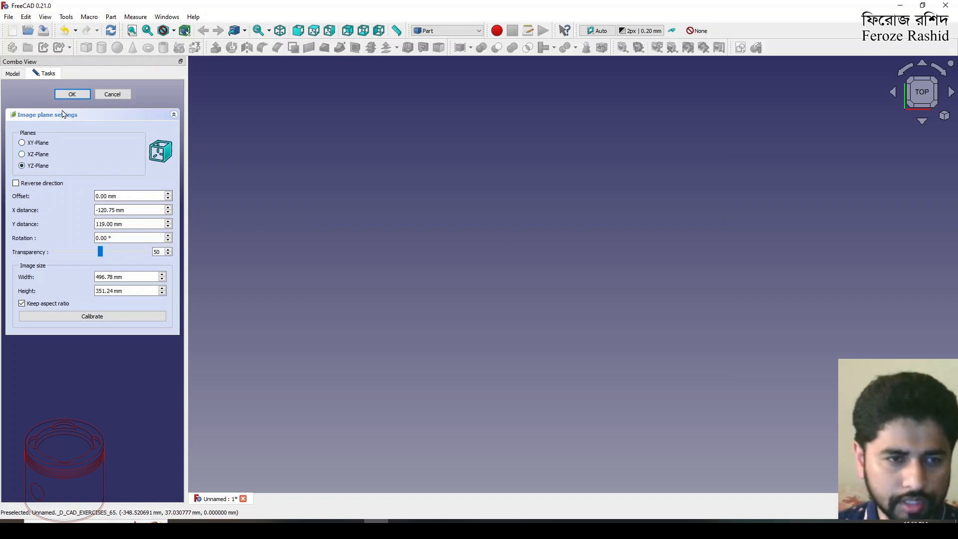
{"action": "left_click", "coordinate": [68, 99]}
{"action": "left_click", "coordinate": [298, 258]}
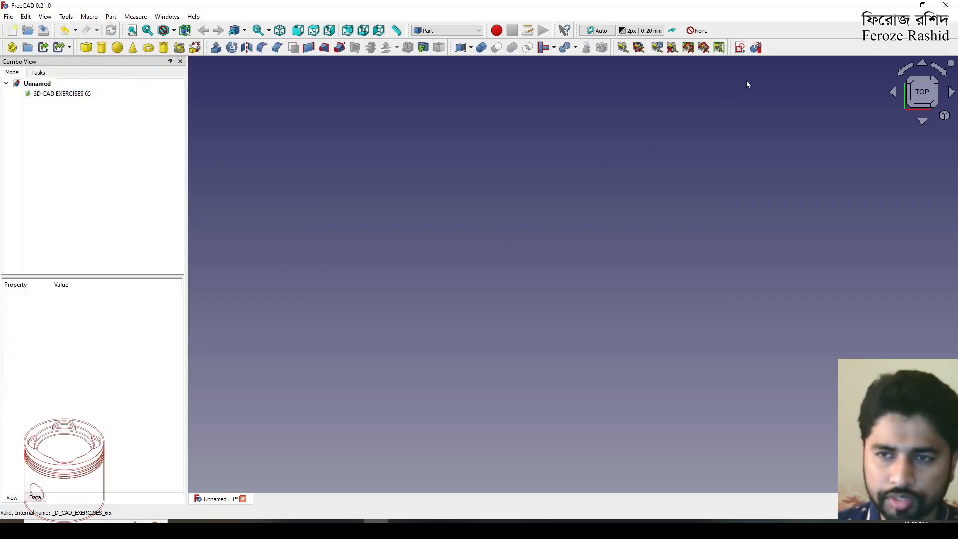
Create a new sketch on the YZ plane over the section A-A view.
{"action": "left_click", "coordinate": [741, 49]}
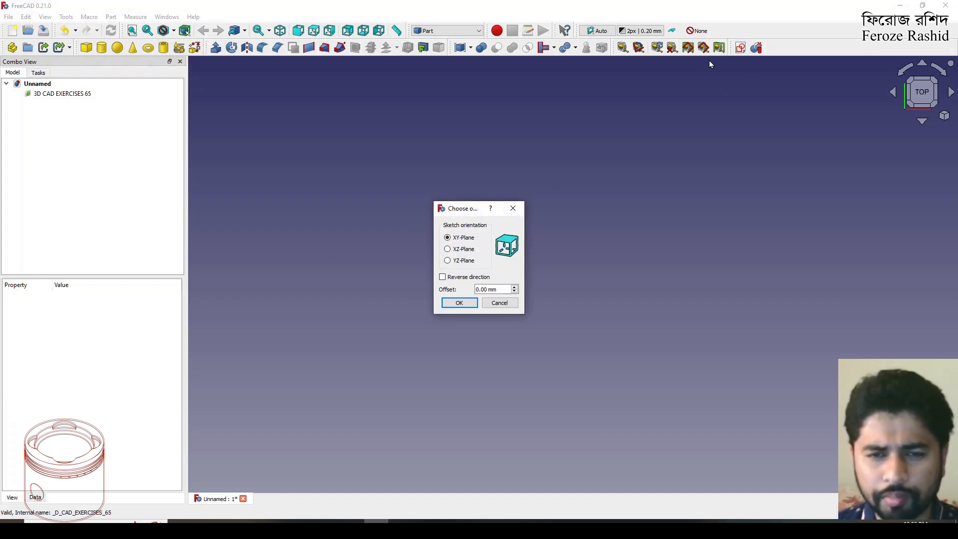
{"action": "left_click", "coordinate": [464, 260]}
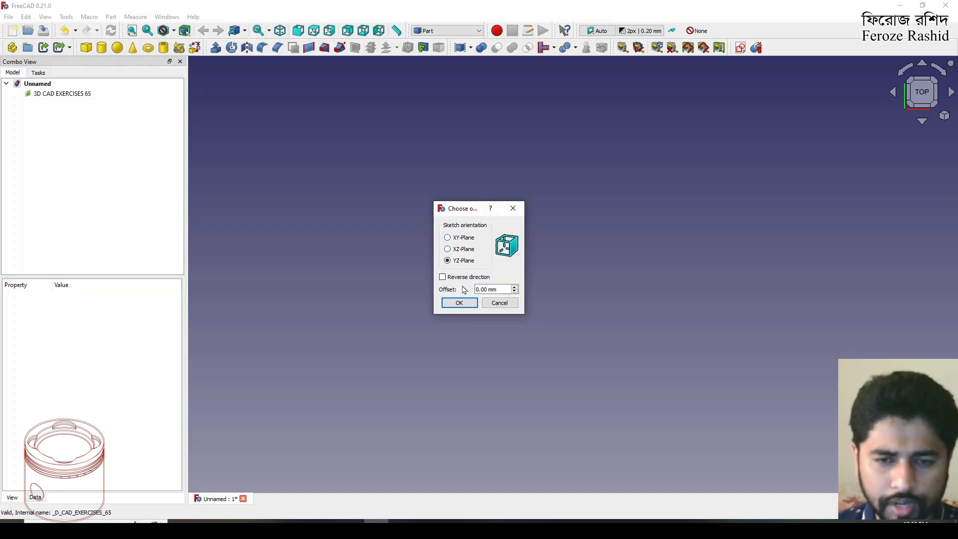
{"action": "left_click", "coordinate": [460, 303]}
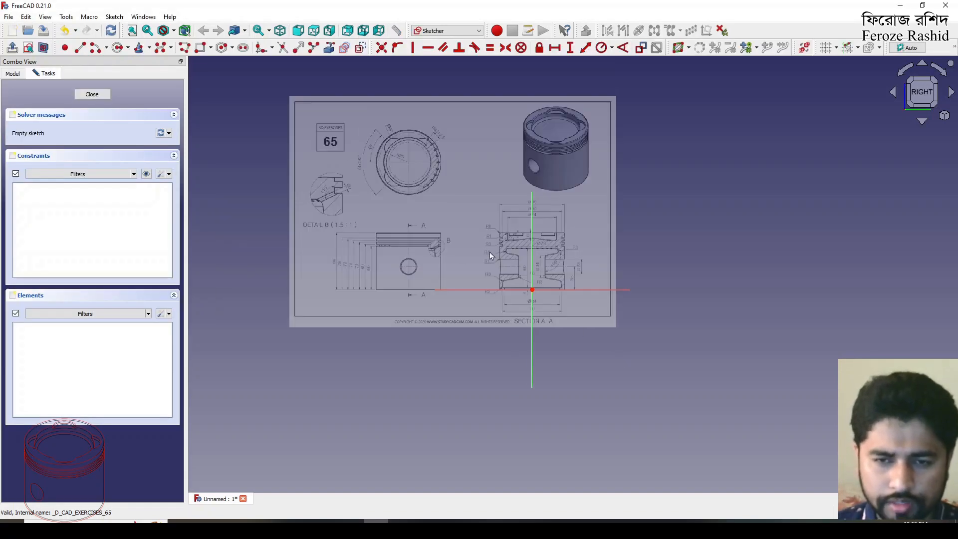
{"action": "scroll", "coordinate": [494, 254], "scroll_direction": "up", "scroll_amount": 5}
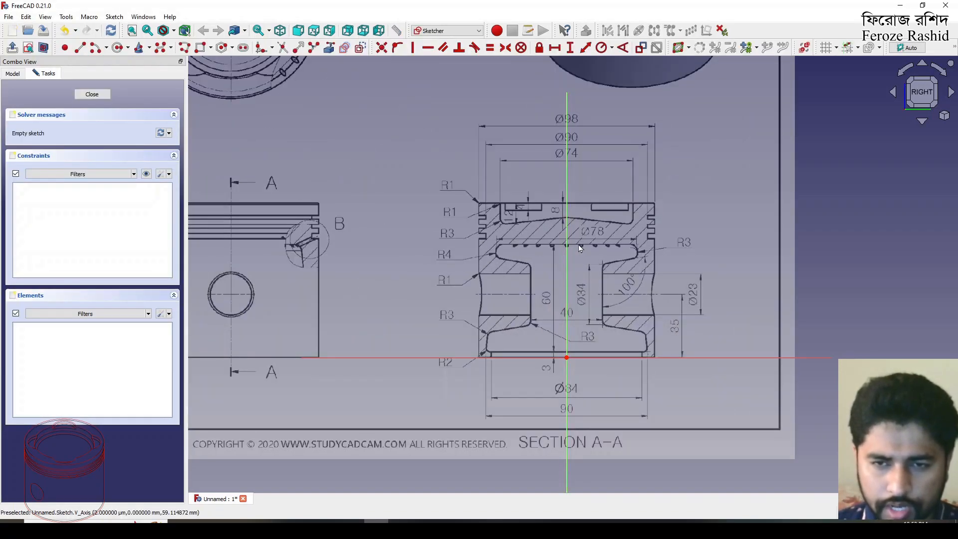
{"action": "scroll", "coordinate": [580, 248], "scroll_direction": "up", "scroll_amount": 1}
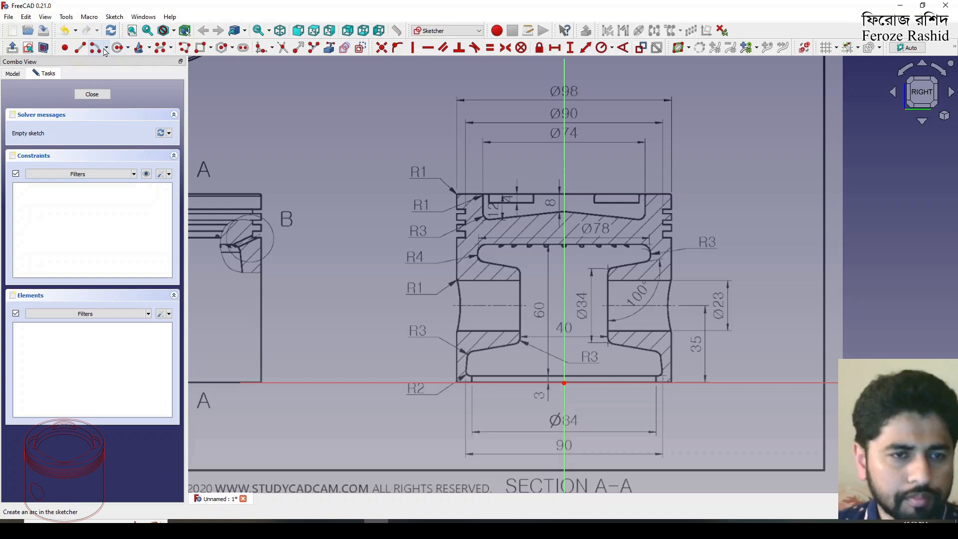
{"action": "scroll", "coordinate": [817, 363], "scroll_direction": "down", "scroll_amount": 1}
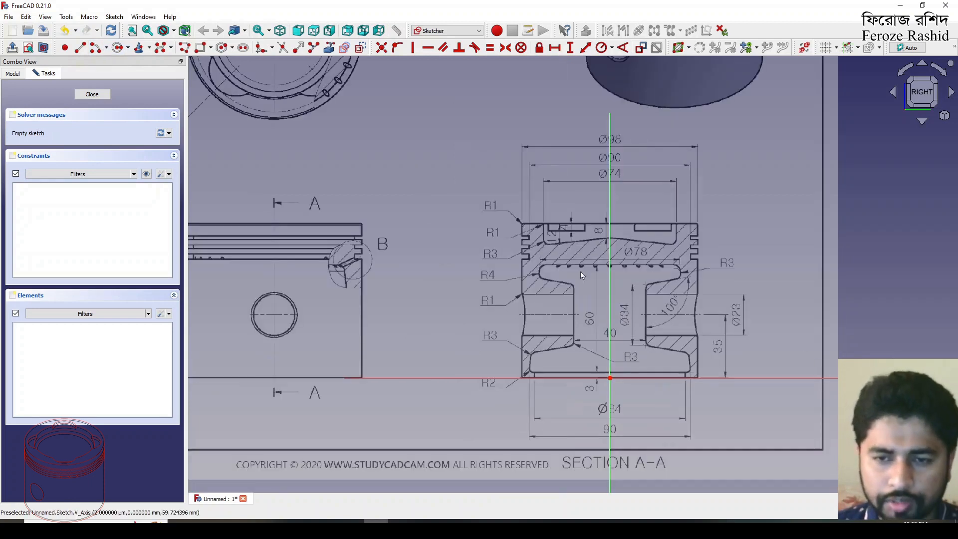
Start a polyline on the base 42 mm from the axis, tracing the skirt's short vertical lip, outward ledge and slanted inner wall.
{"action": "scroll", "coordinate": [673, 341], "scroll_direction": "up", "scroll_amount": 1}
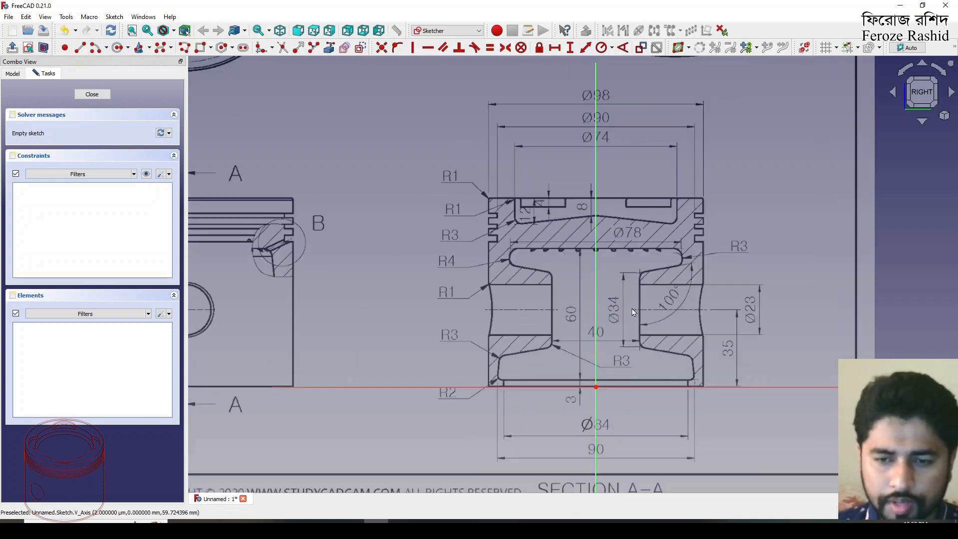
{"action": "scroll", "coordinate": [632, 308], "scroll_direction": "up", "scroll_amount": 1}
{"action": "scroll", "coordinate": [702, 398], "scroll_direction": "down", "scroll_amount": 1}
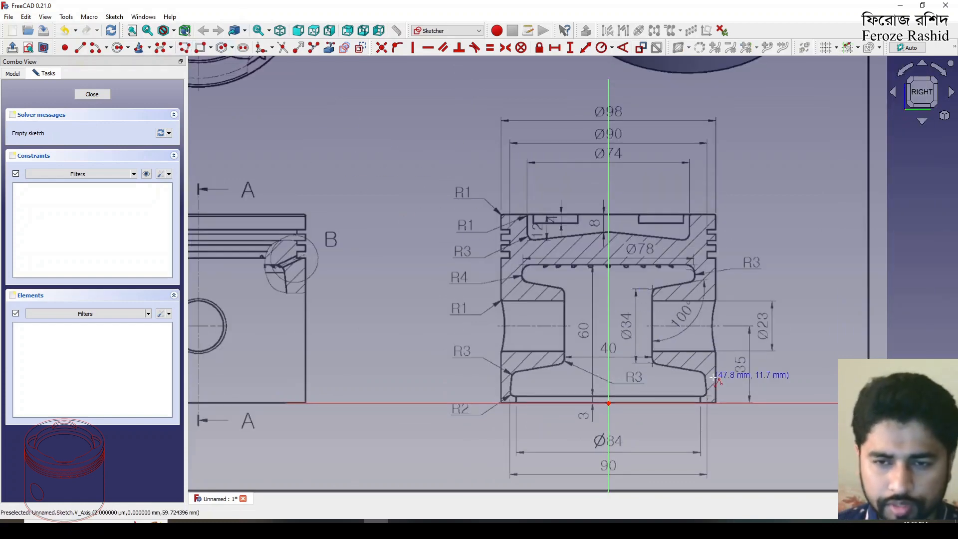
{"action": "scroll", "coordinate": [688, 396], "scroll_direction": "up", "scroll_amount": 4}
{"action": "left_click", "coordinate": [722, 406]}
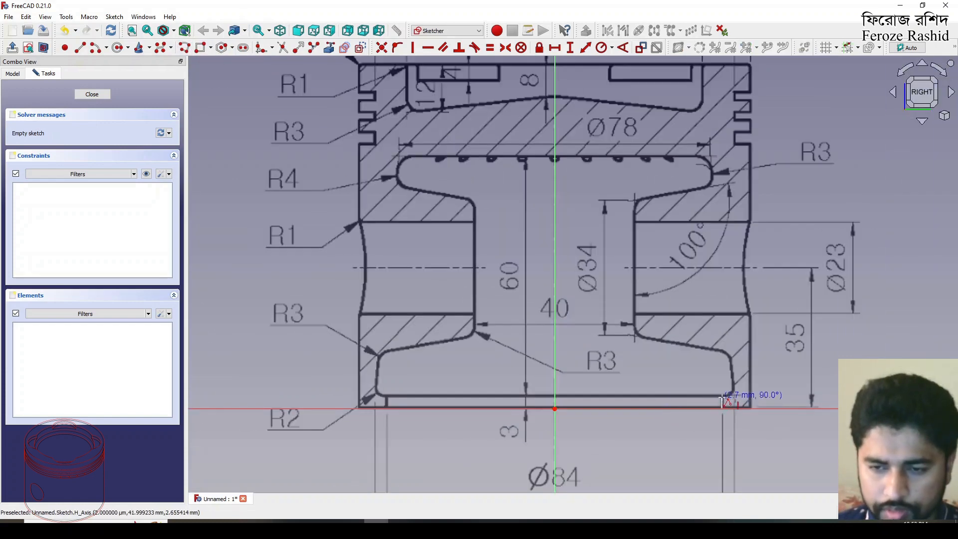
{"action": "left_click", "coordinate": [721, 398]}
{"action": "scroll", "coordinate": [725, 396], "scroll_direction": "up", "scroll_amount": 6}
{"action": "scroll", "coordinate": [728, 399], "scroll_direction": "down", "scroll_amount": 5}
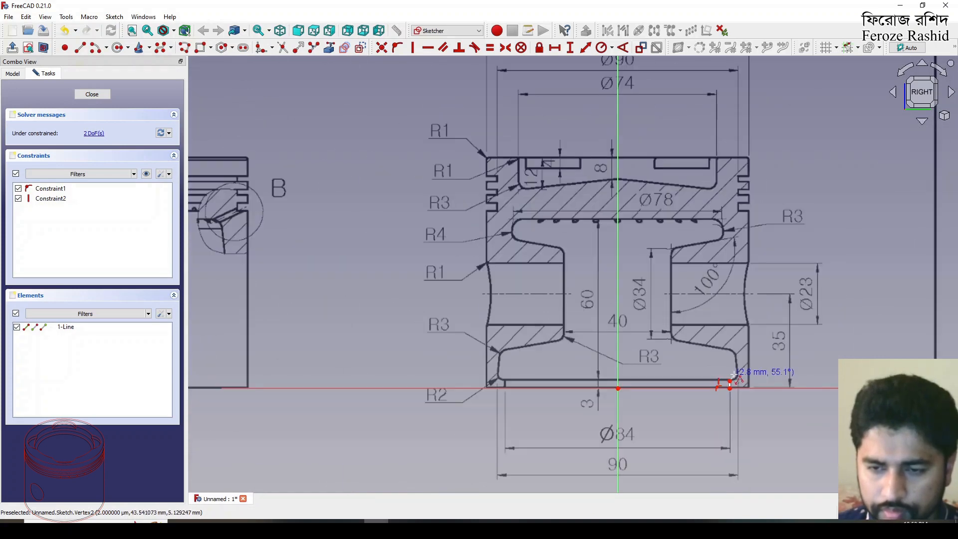
{"action": "scroll", "coordinate": [724, 384], "scroll_direction": "up", "scroll_amount": 6}
{"action": "left_click", "coordinate": [750, 372]}
{"action": "left_click", "coordinate": [737, 218]}
Continue the polyline with a tangent corner arc, the pin boss's sloped lower edge and a tangent arc onto its inner face.
{"action": "key", "text": "m"}
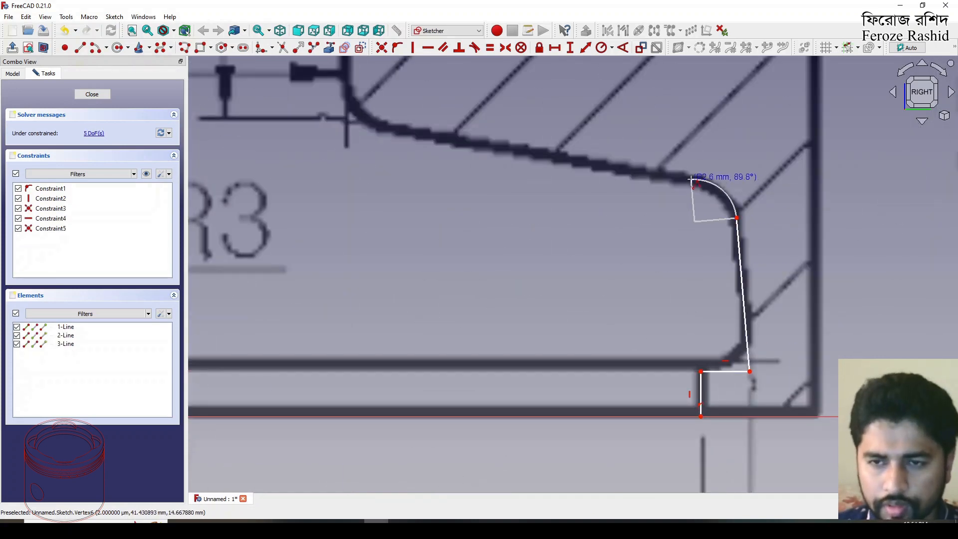
{"action": "left_click", "coordinate": [699, 182]}
{"action": "left_click", "coordinate": [384, 129]}
{"action": "key", "text": "m"}
{"action": "key", "text": "m"}
{"action": "key", "text": "m"}
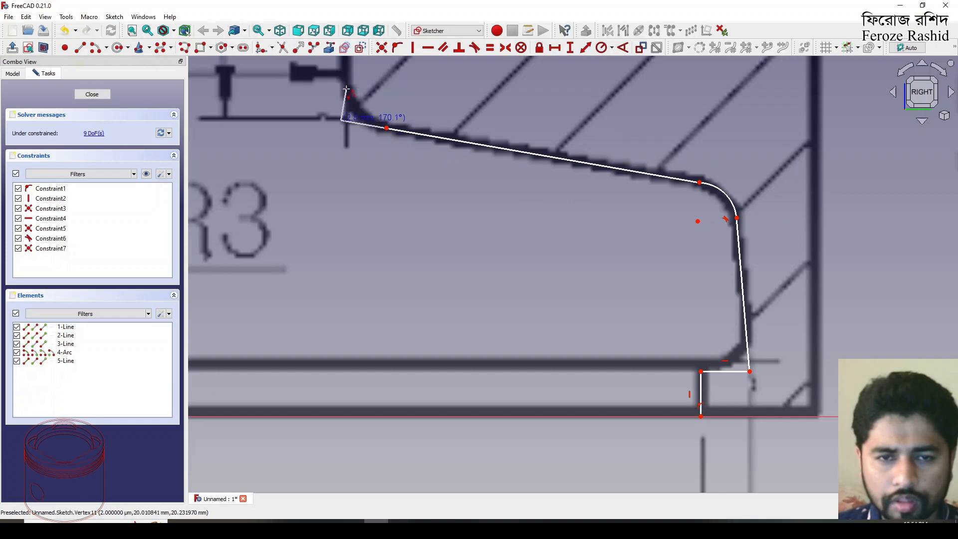
{"action": "left_click", "coordinate": [345, 91]}
Trace the pin boss's vertical inner face, the tangent arc at its upper corner and the sloped line above the boss.
{"action": "scroll", "coordinate": [601, 407], "scroll_direction": "down", "scroll_amount": 7}
{"action": "scroll", "coordinate": [542, 234], "scroll_direction": "up", "scroll_amount": 4}
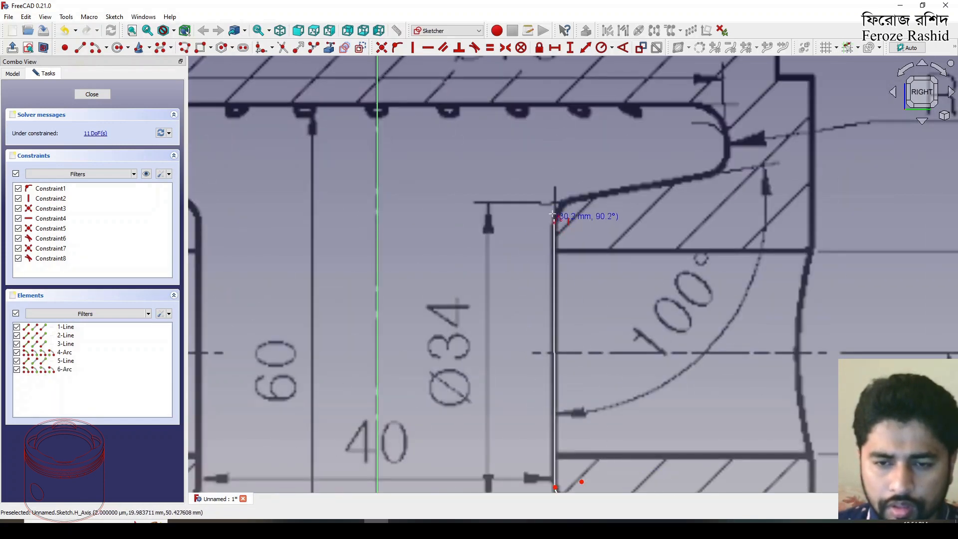
{"action": "scroll", "coordinate": [555, 222], "scroll_direction": "down", "scroll_amount": 3}
{"action": "left_click", "coordinate": [554, 222]}
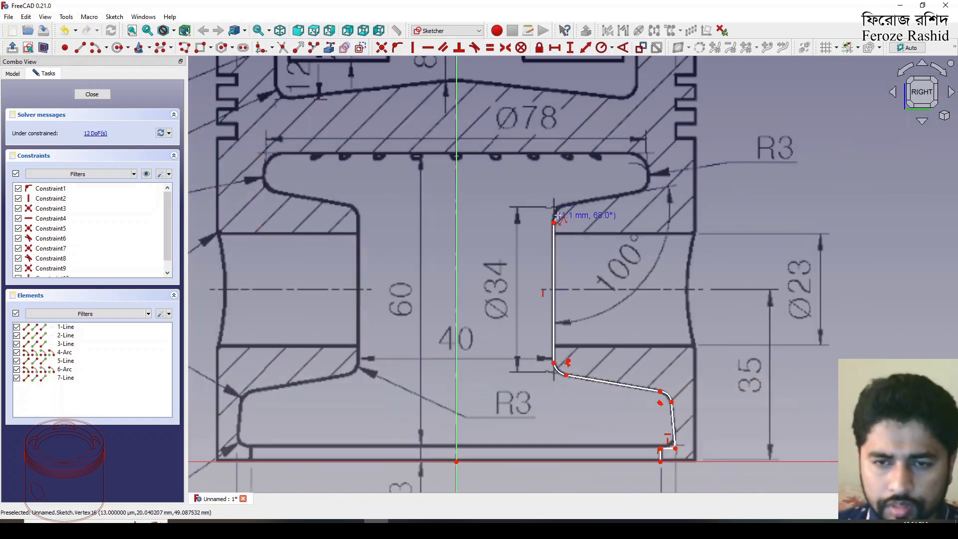
{"action": "scroll", "coordinate": [562, 210], "scroll_direction": "up", "scroll_amount": 4}
{"action": "key", "text": "m"}
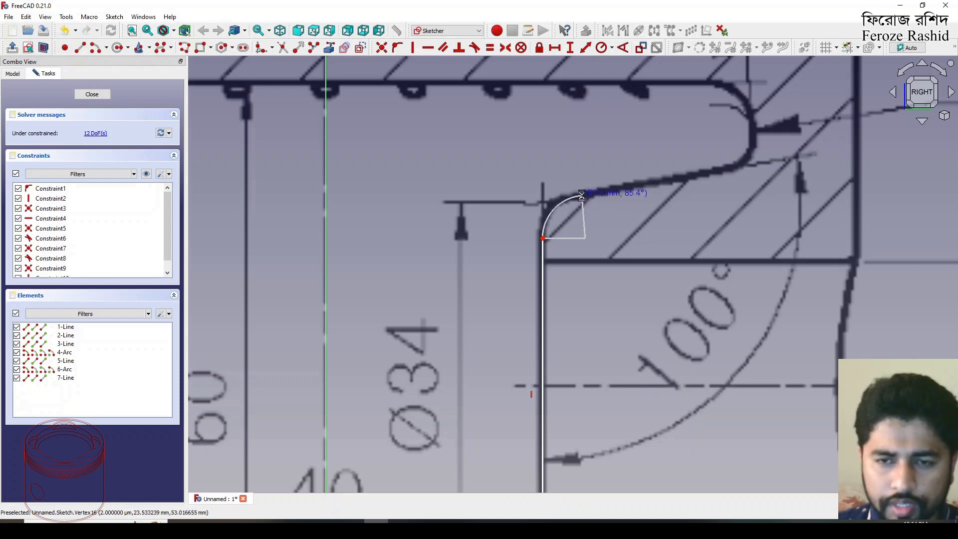
{"action": "left_click", "coordinate": [583, 199]}
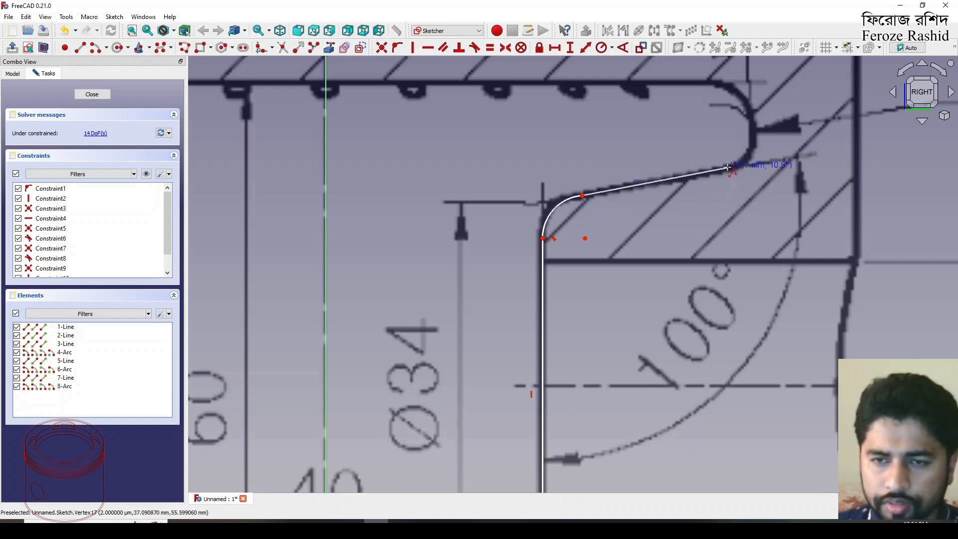
{"action": "left_click", "coordinate": [735, 168]}
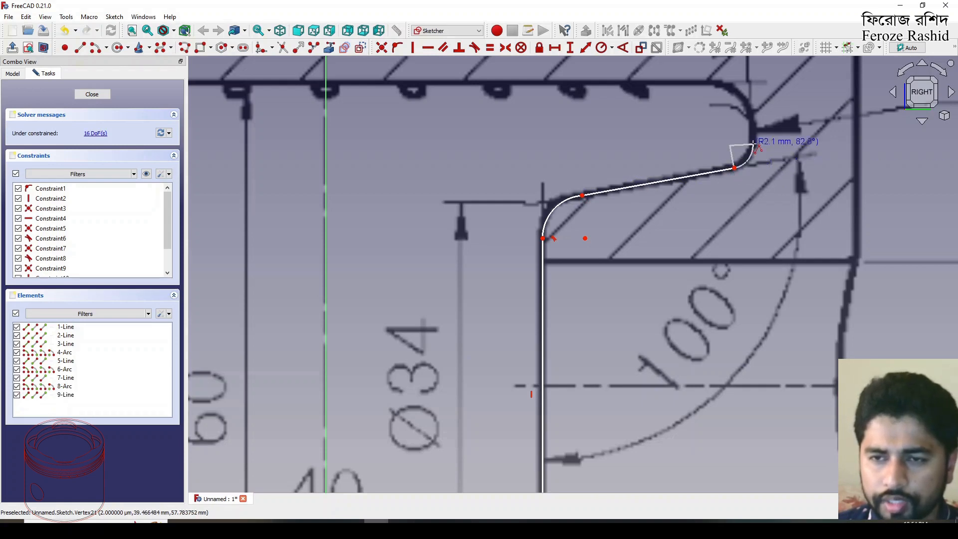
Round the cavity's outer end with tangent arcs of about R2.1 and R2.8 joined by a short line, then run its ceiling horizontally to the axis.
{"action": "left_click", "coordinate": [753, 144]}
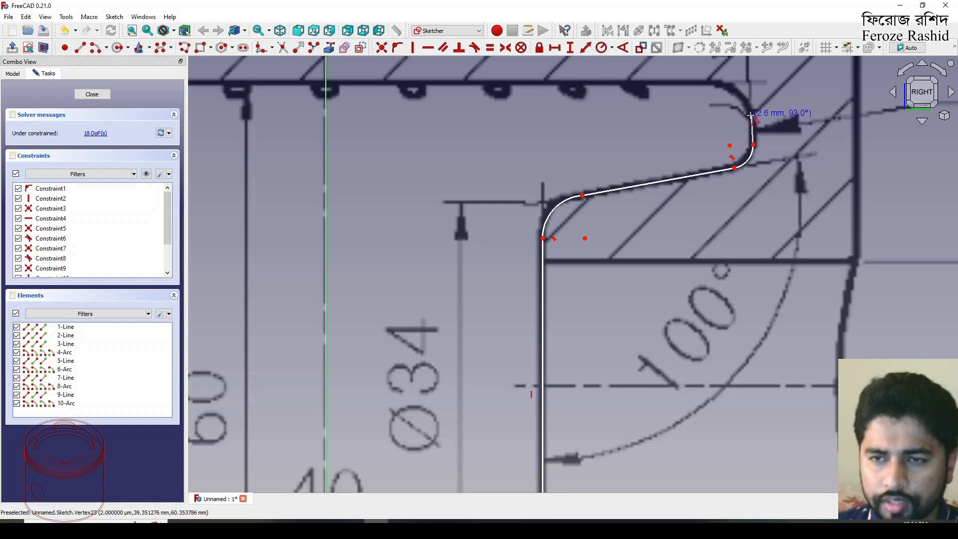
{"action": "left_click", "coordinate": [751, 113]}
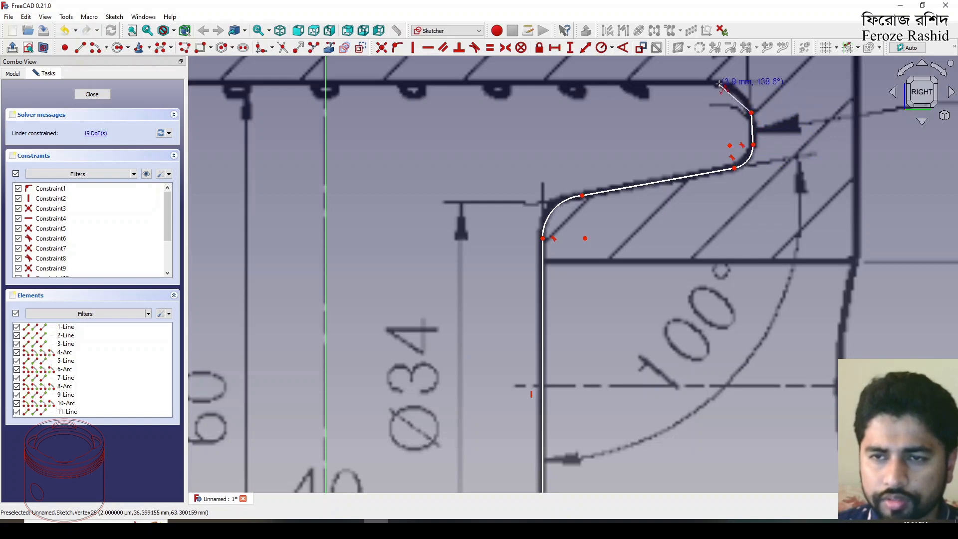
{"action": "key", "text": "m"}
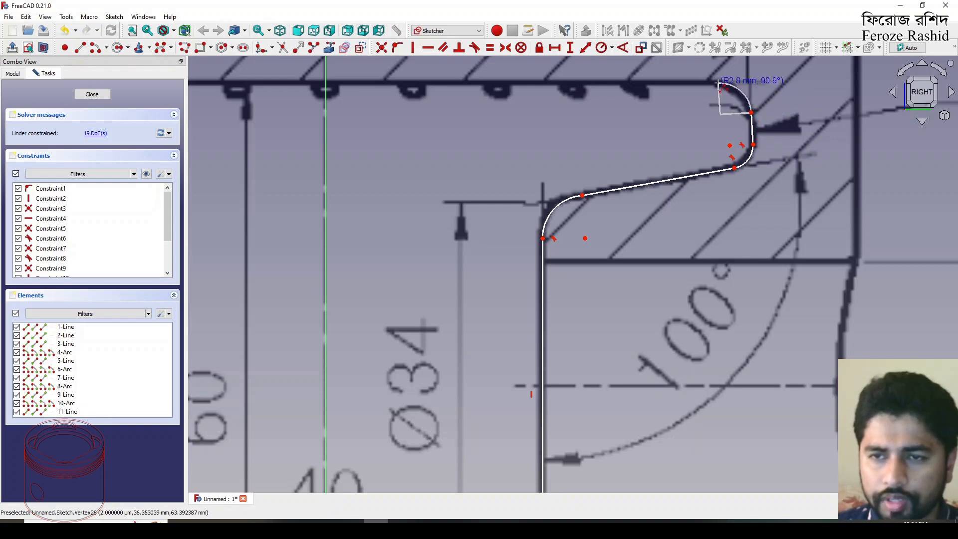
{"action": "left_click", "coordinate": [719, 82]}
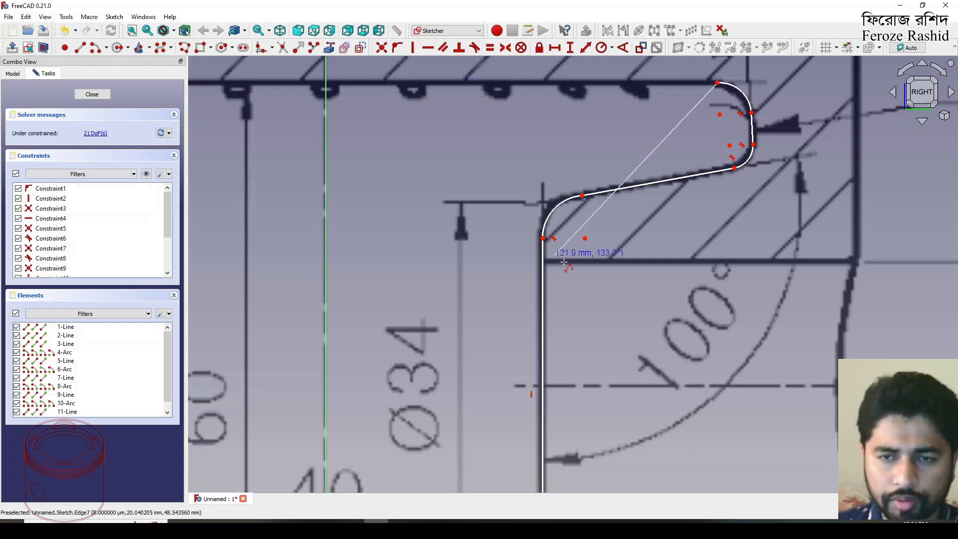
{"action": "scroll", "coordinate": [576, 253], "scroll_direction": "down", "scroll_amount": 2}
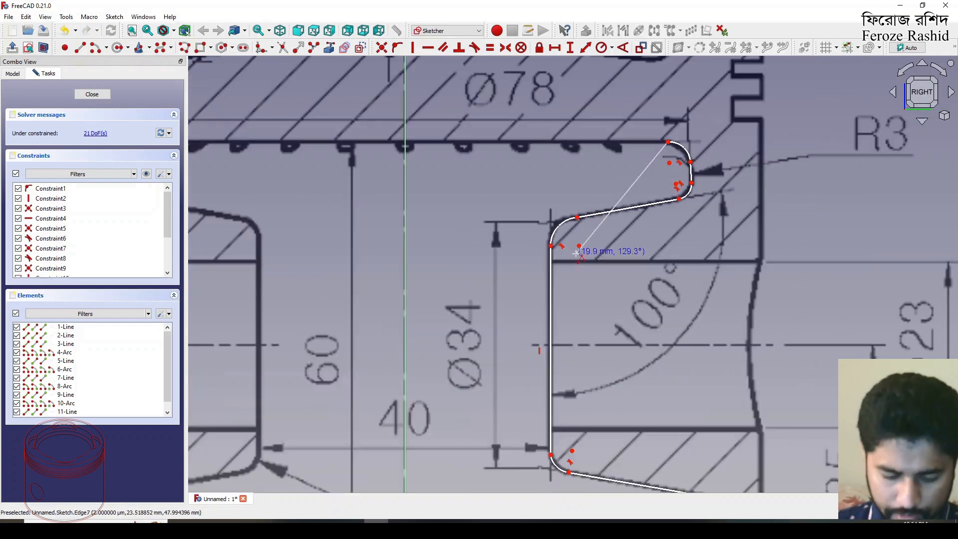
{"action": "left_click", "coordinate": [405, 143]}
Trace up the axis to the crown bowl's peak, along its sloped floor, round the tangent corner arc and up to the top face.
{"action": "scroll", "coordinate": [549, 300], "scroll_direction": "down", "scroll_amount": 3}
{"action": "scroll", "coordinate": [488, 186], "scroll_direction": "up", "scroll_amount": 4}
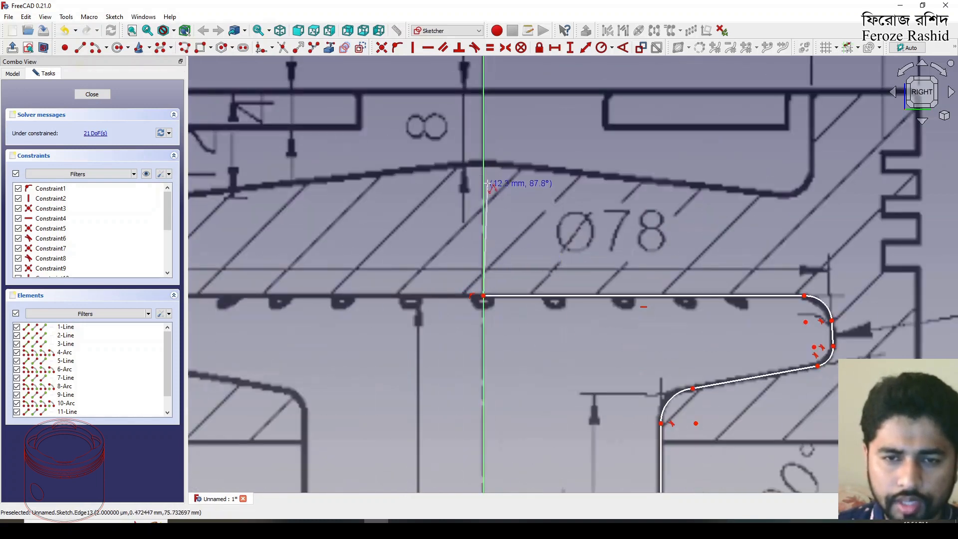
{"action": "left_click", "coordinate": [484, 162]}
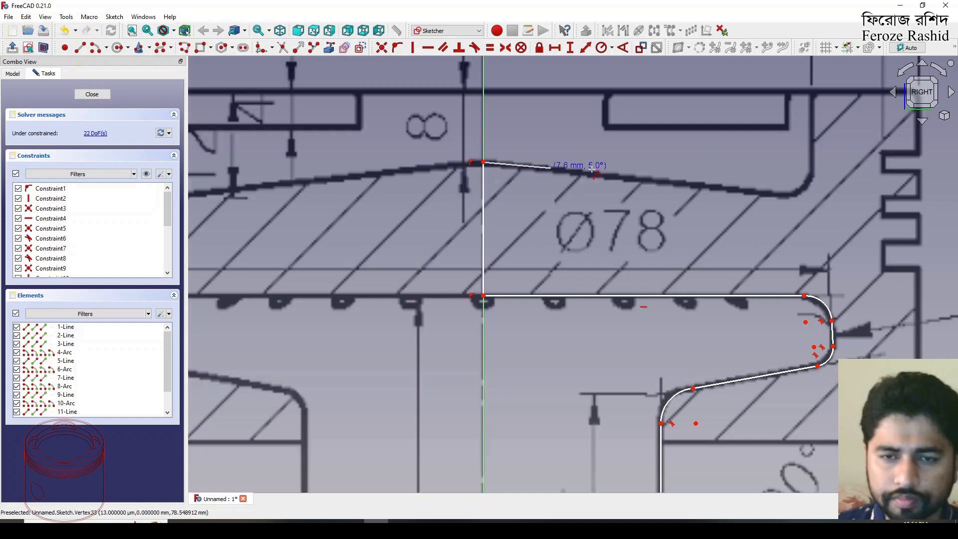
{"action": "left_click", "coordinate": [788, 196]}
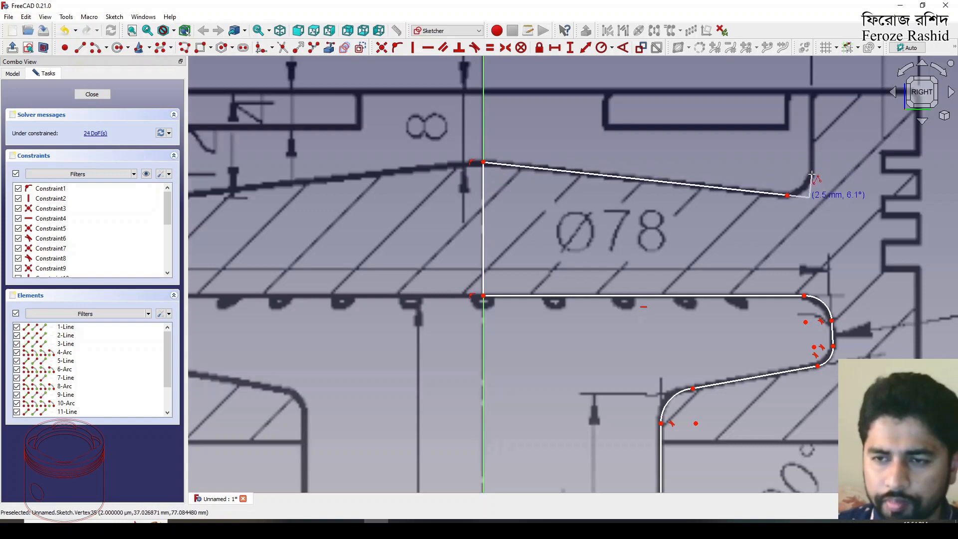
{"action": "left_click", "coordinate": [812, 174]}
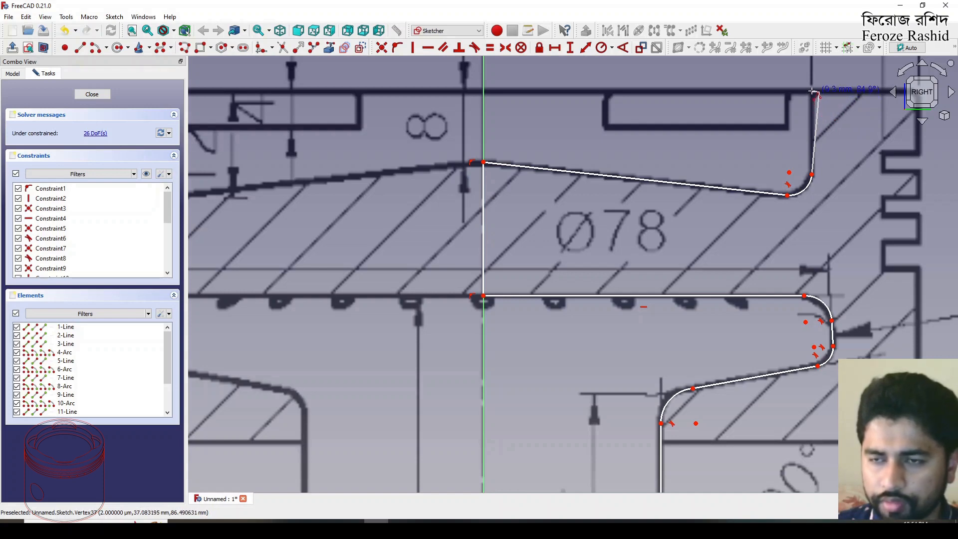
{"action": "scroll", "coordinate": [811, 94], "scroll_direction": "down", "scroll_amount": 2}
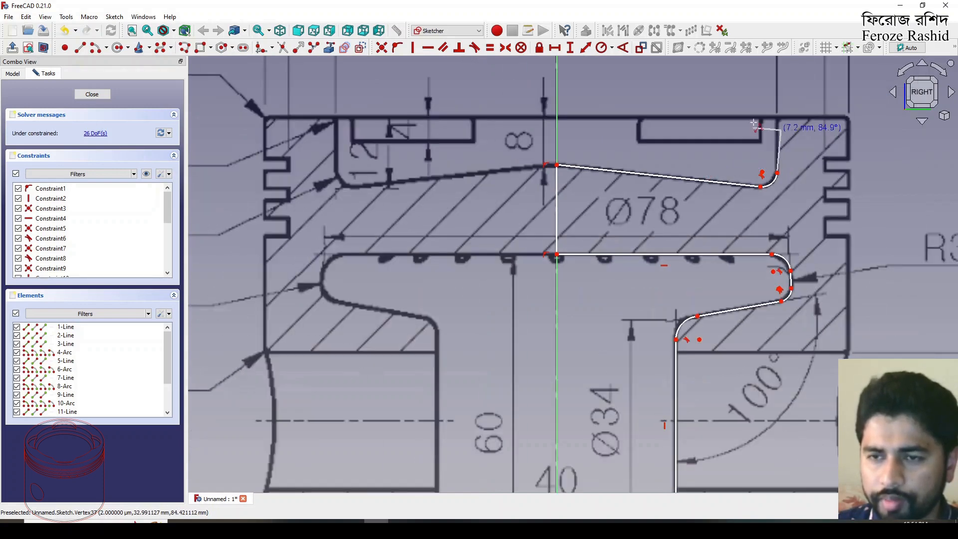
{"action": "left_click", "coordinate": [782, 118]}
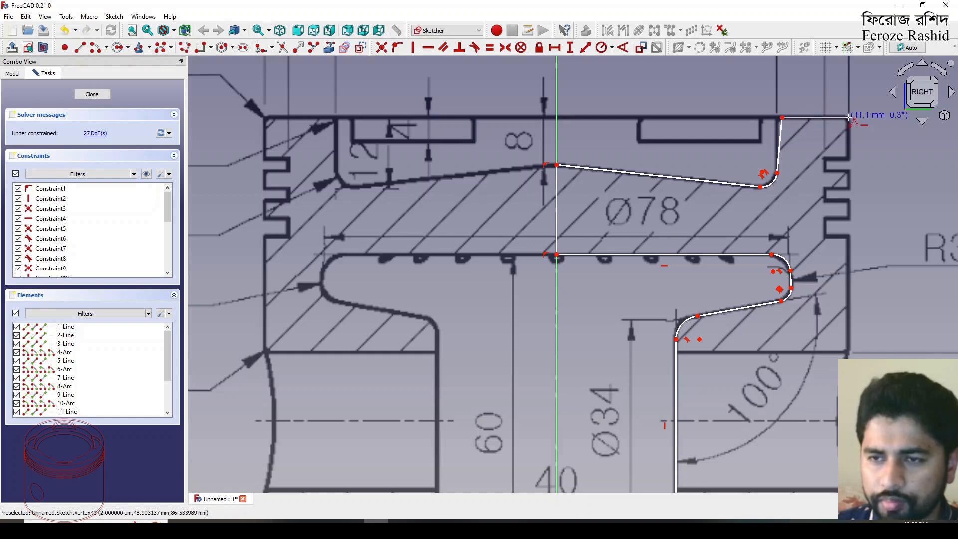
Trace the top edge about 11 mm outward, the outer wall down and the uppermost ring groove about 4 mm deep.
{"action": "left_click", "coordinate": [849, 118]}
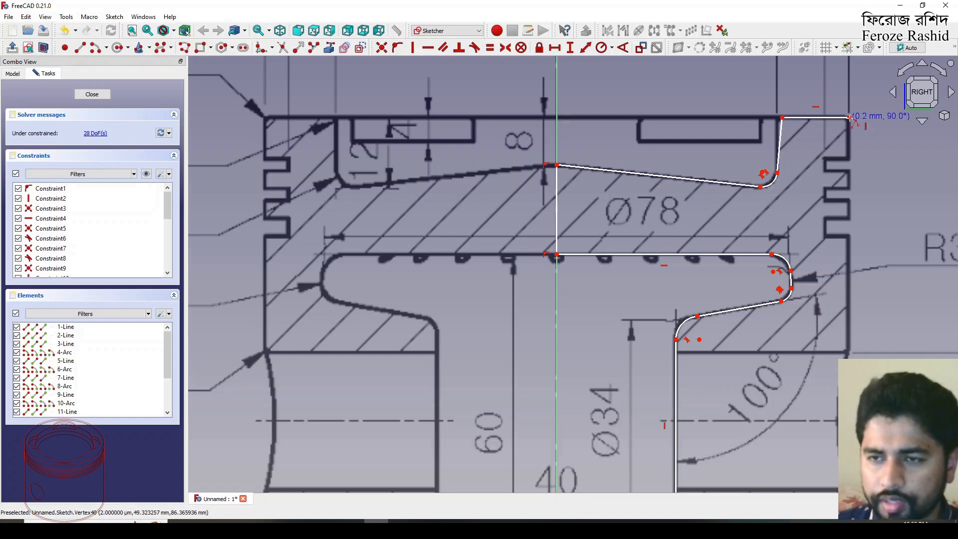
{"action": "left_click", "coordinate": [850, 159]}
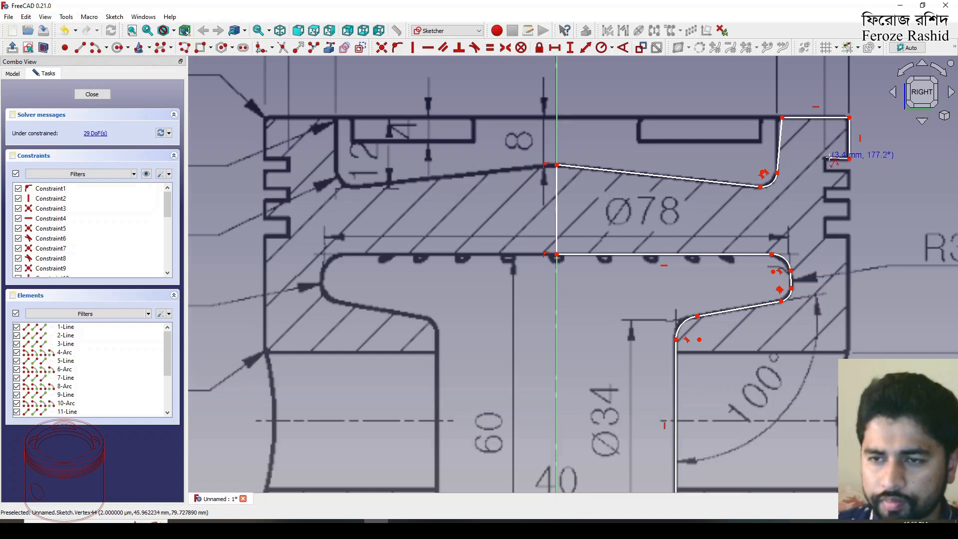
{"action": "left_click", "coordinate": [825, 158]}
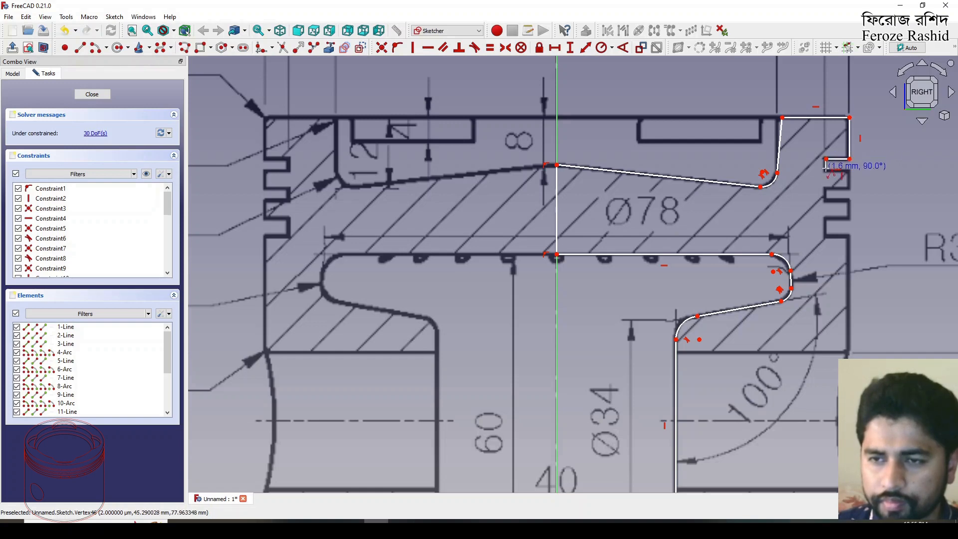
{"action": "left_click", "coordinate": [826, 170]}
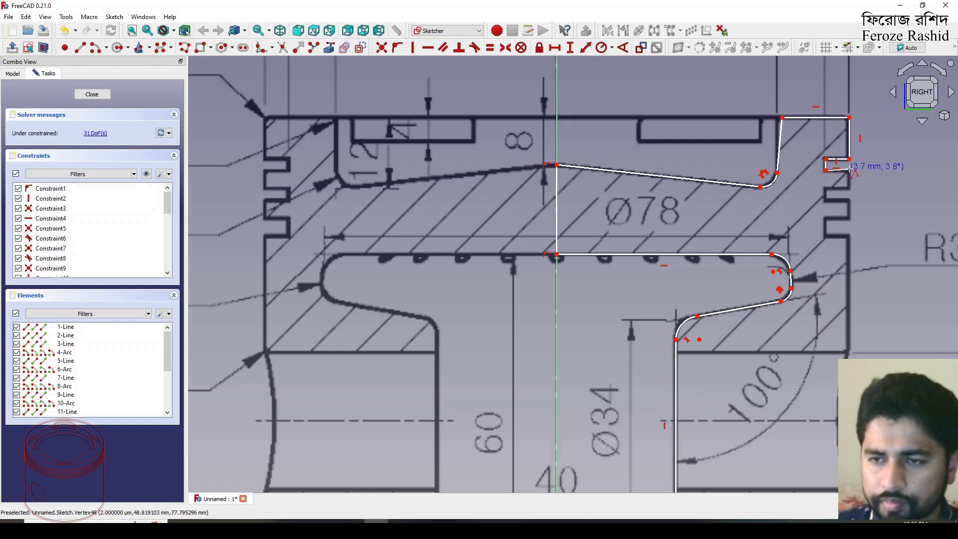
{"action": "left_click", "coordinate": [849, 170]}
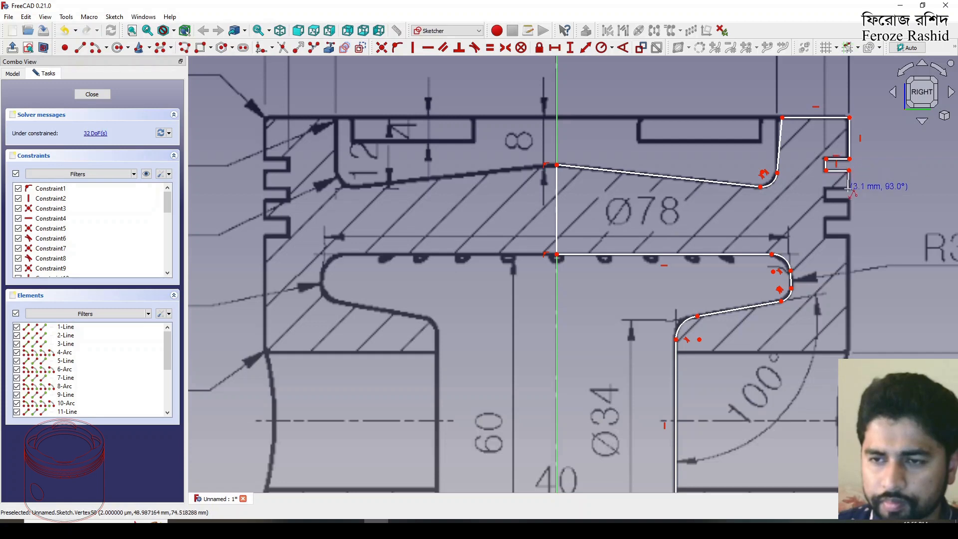
Trace the second and third ring grooves with the land between them, ending back on the outer wall.
{"action": "left_click", "coordinate": [850, 187]}
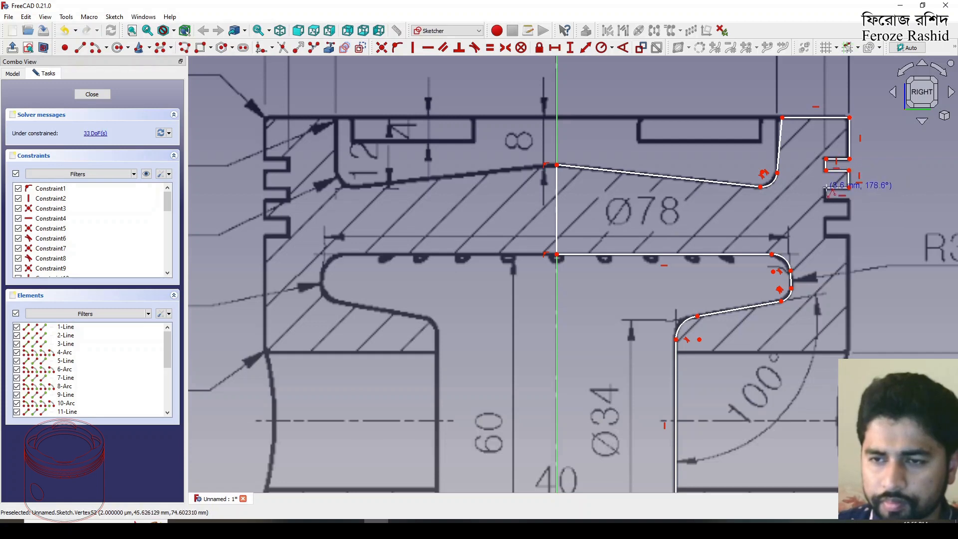
{"action": "left_click", "coordinate": [825, 188]}
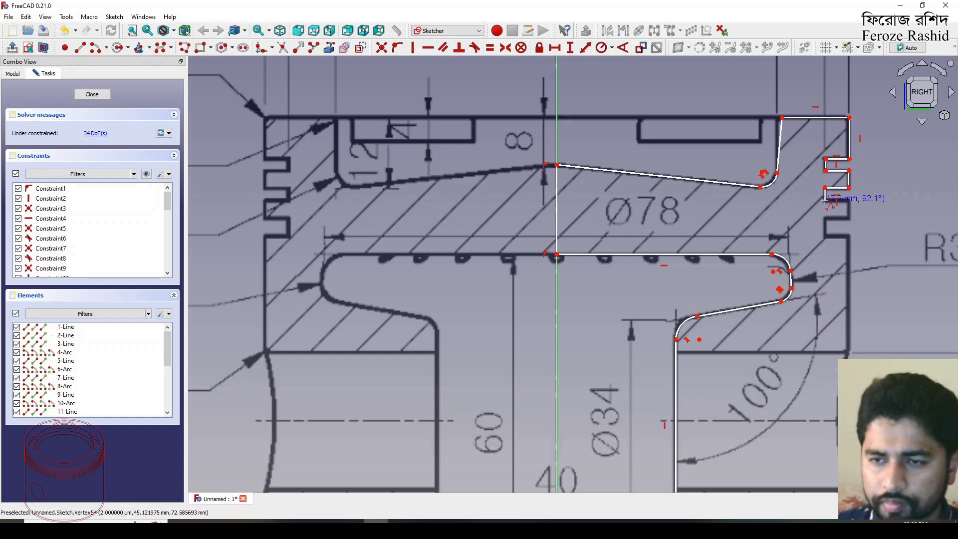
{"action": "left_click", "coordinate": [850, 200]}
{"action": "left_click", "coordinate": [848, 218]}
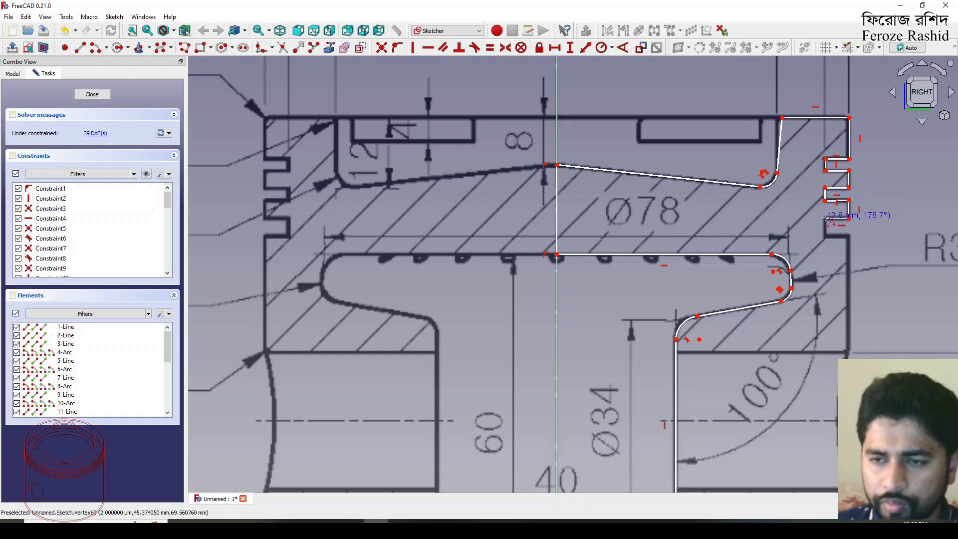
{"action": "left_click", "coordinate": [825, 218]}
{"action": "left_click", "coordinate": [826, 236]}
{"action": "left_click", "coordinate": [849, 236]}
Run the outer wall from below the third ring groove straight down to the horizontal axis and close the profile along the base.
{"action": "scroll", "coordinate": [803, 155], "scroll_direction": "down", "scroll_amount": 2}
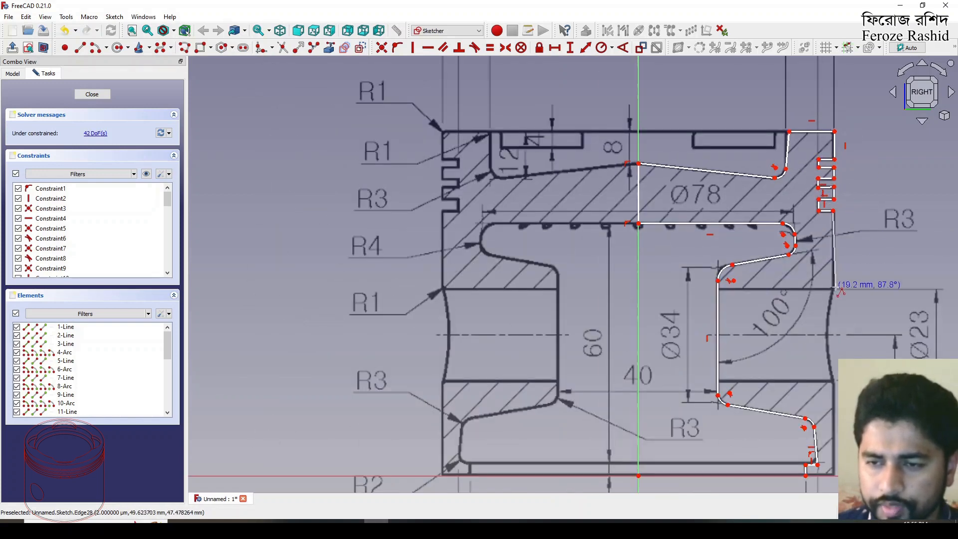
{"action": "scroll", "coordinate": [837, 289], "scroll_direction": "down", "scroll_amount": 1}
{"action": "scroll", "coordinate": [838, 290], "scroll_direction": "down", "scroll_amount": 1}
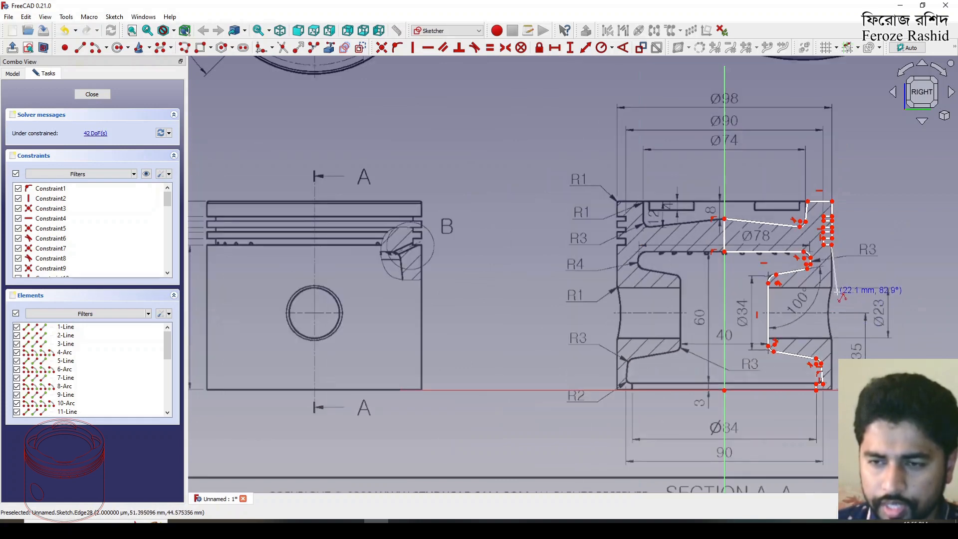
{"action": "scroll", "coordinate": [838, 292], "scroll_direction": "up", "scroll_amount": 2}
{"action": "scroll", "coordinate": [837, 287], "scroll_direction": "down", "scroll_amount": 1}
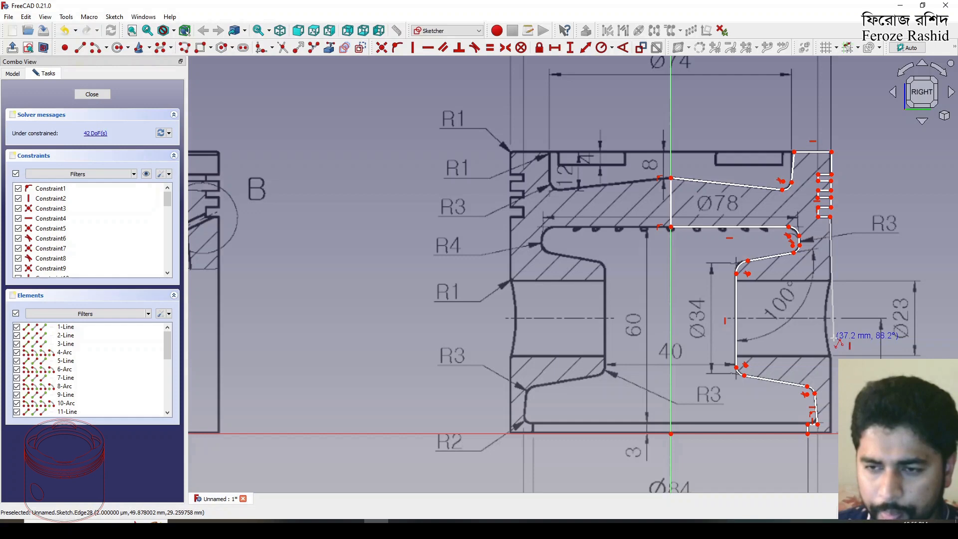
{"action": "scroll", "coordinate": [834, 339], "scroll_direction": "down", "scroll_amount": 2}
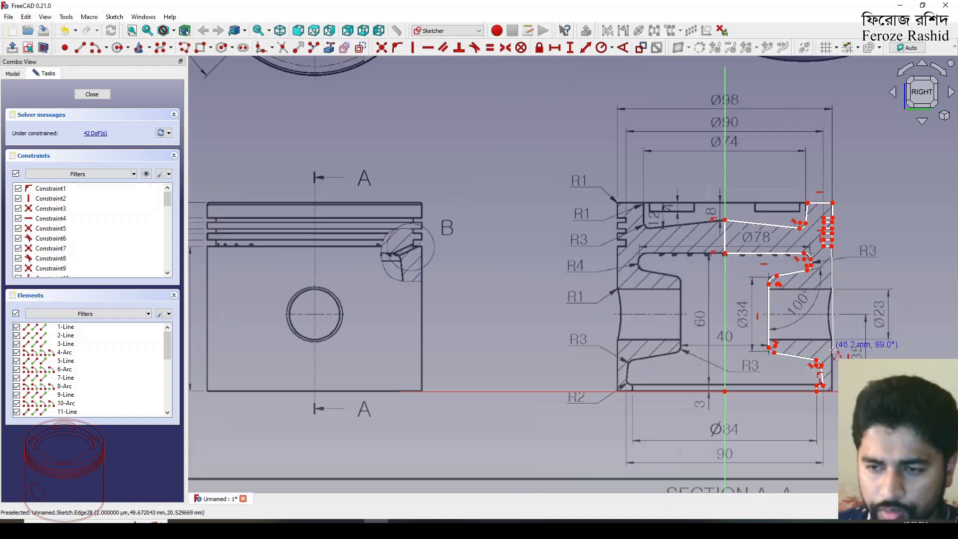
{"action": "scroll", "coordinate": [833, 374], "scroll_direction": "up", "scroll_amount": 2}
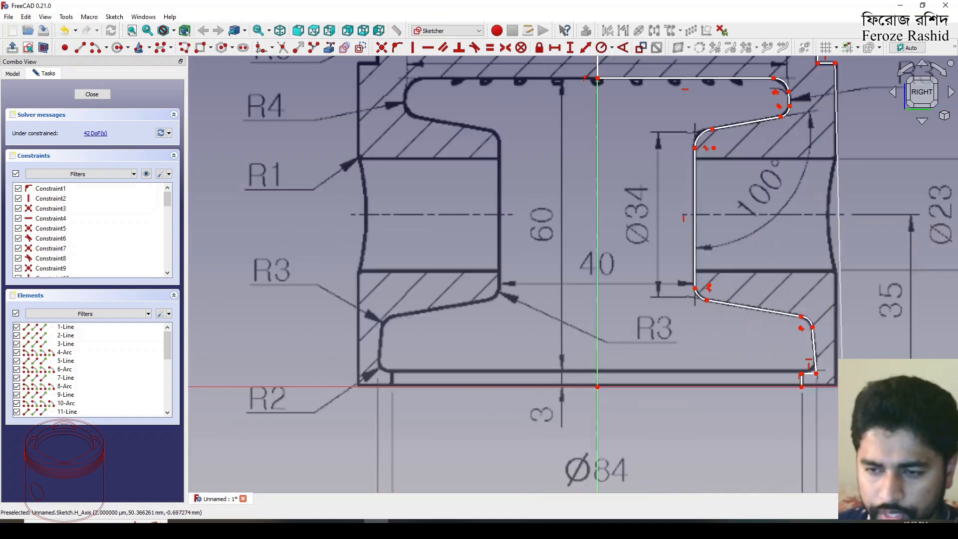
{"action": "left_click", "coordinate": [834, 387]}
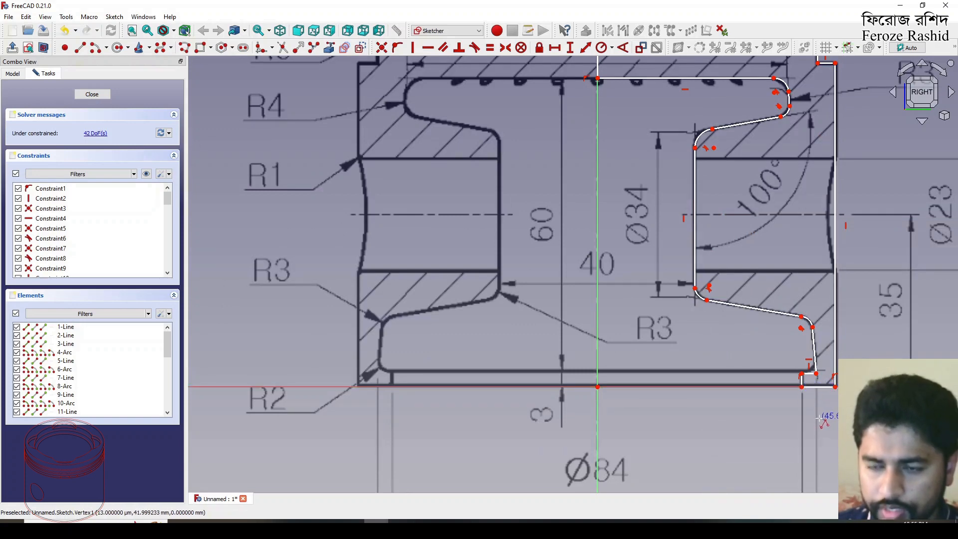
{"action": "scroll", "coordinate": [821, 419], "scroll_direction": "down", "scroll_amount": 2}
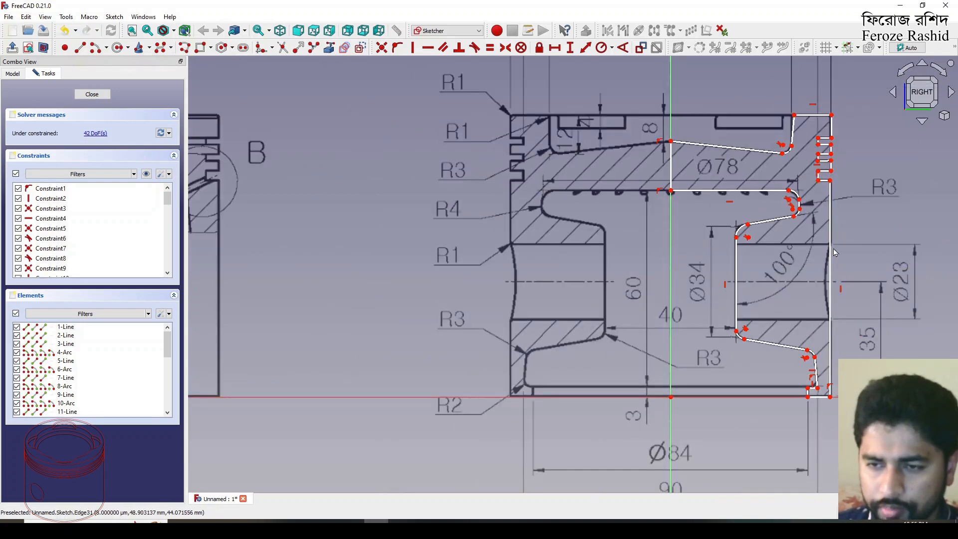
Compare the pin hole in the drawing's front, isometric and section views with the traced outer wall.
{"action": "scroll", "coordinate": [869, 288], "scroll_direction": "down", "scroll_amount": 2}
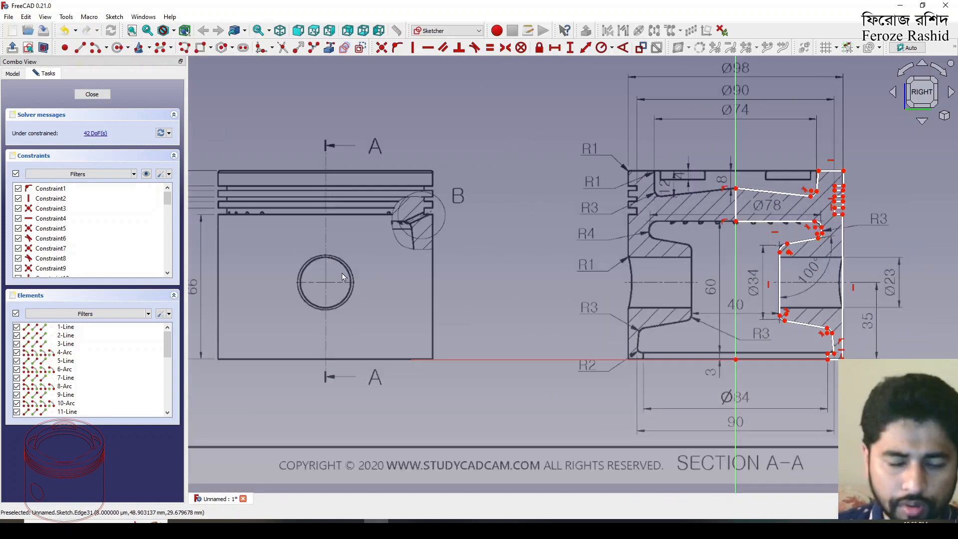
{"action": "scroll", "coordinate": [350, 285], "scroll_direction": "down", "scroll_amount": 4}
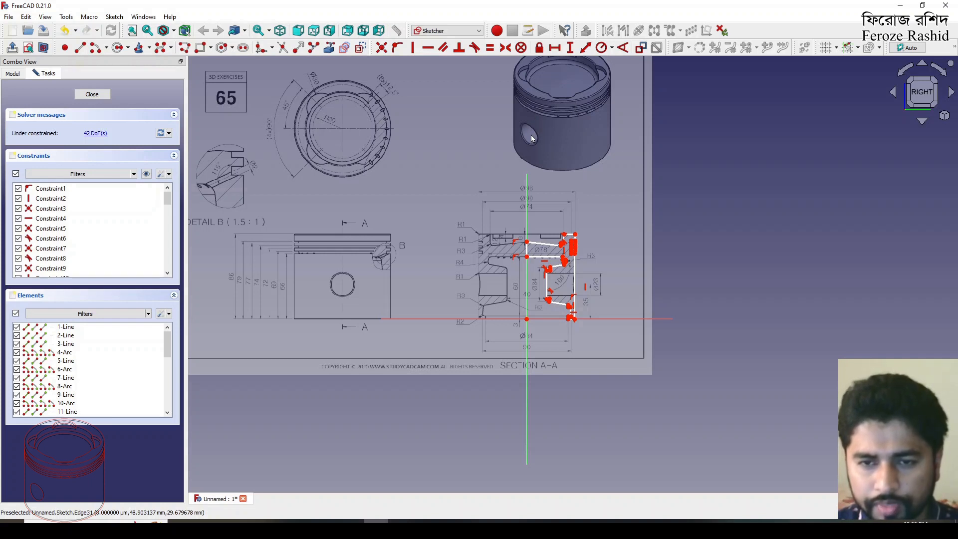
{"action": "scroll", "coordinate": [590, 283], "scroll_direction": "up", "scroll_amount": 6}
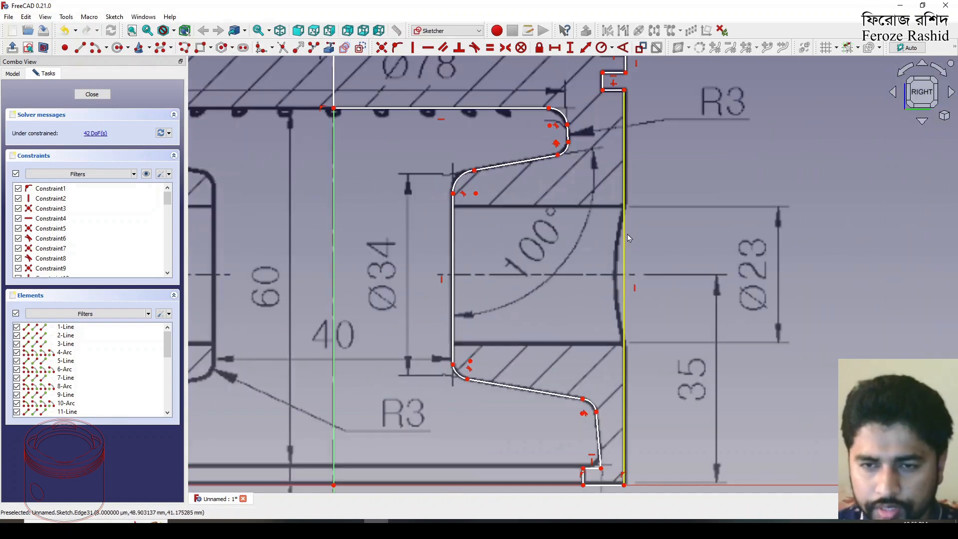
{"action": "scroll", "coordinate": [618, 268], "scroll_direction": "down", "scroll_amount": 5}
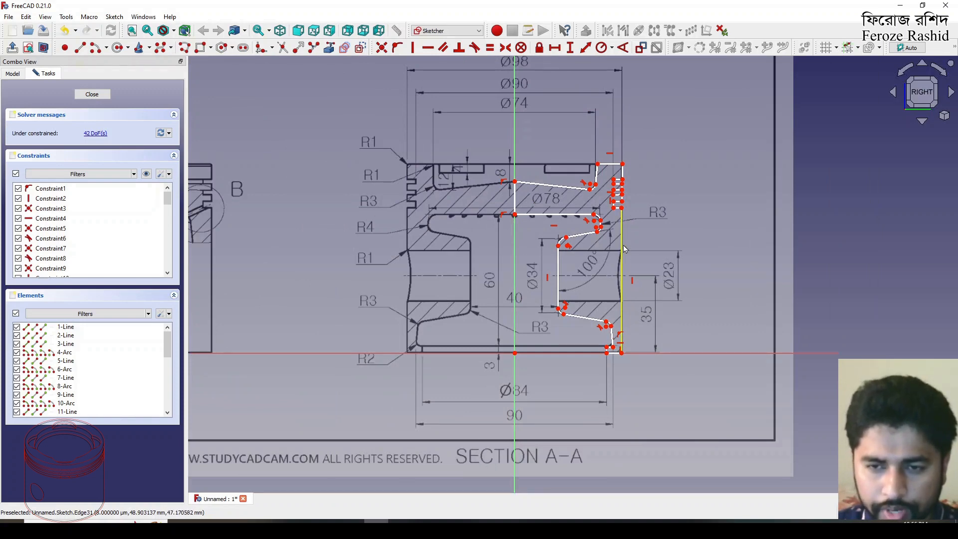
{"action": "scroll", "coordinate": [626, 268], "scroll_direction": "down", "scroll_amount": 4}
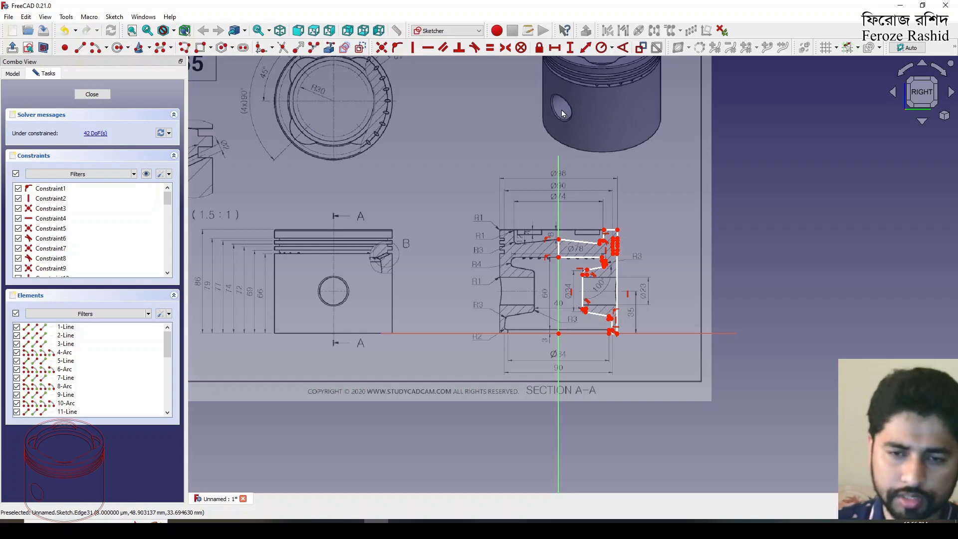
{"action": "scroll", "coordinate": [621, 324], "scroll_direction": "up", "scroll_amount": 7}
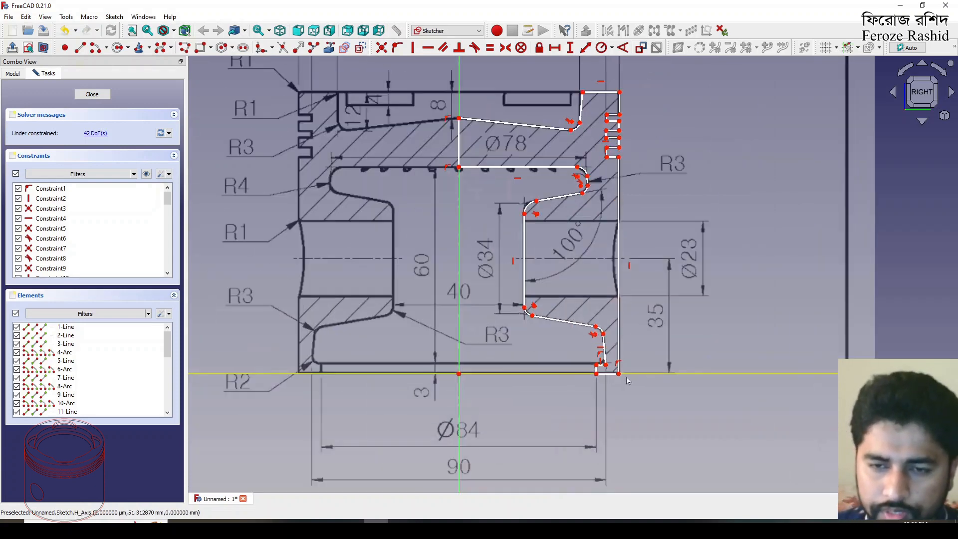
{"action": "scroll", "coordinate": [638, 378], "scroll_direction": "down", "scroll_amount": 1}
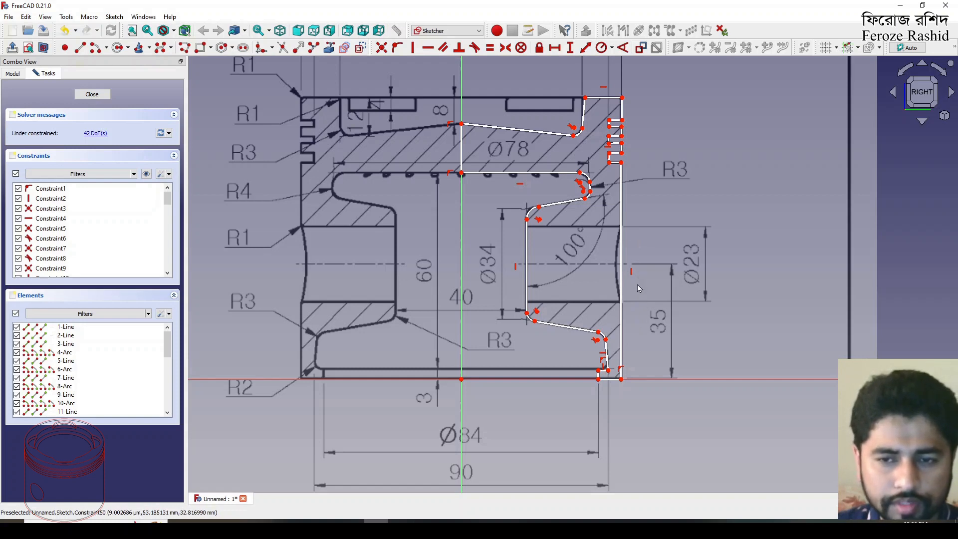
{"action": "scroll", "coordinate": [640, 289], "scroll_direction": "down", "scroll_amount": 2}
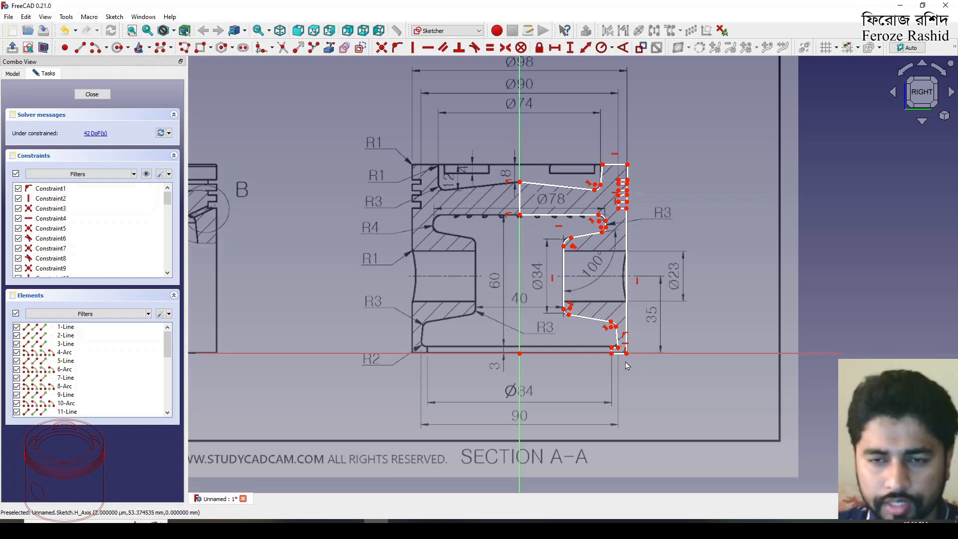
{"action": "scroll", "coordinate": [621, 184], "scroll_direction": "up", "scroll_amount": 4}
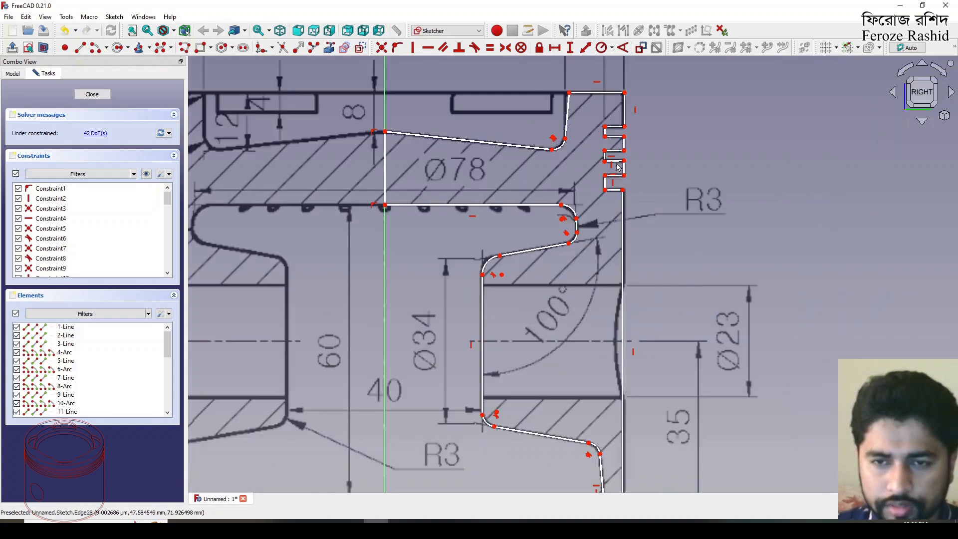
Make the crown bowl's side wall vertical and set its upper end 37 mm from the vertical axis.
{"action": "scroll", "coordinate": [618, 166], "scroll_direction": "up", "scroll_amount": 1}
{"action": "scroll", "coordinate": [621, 165], "scroll_direction": "down", "scroll_amount": 5}
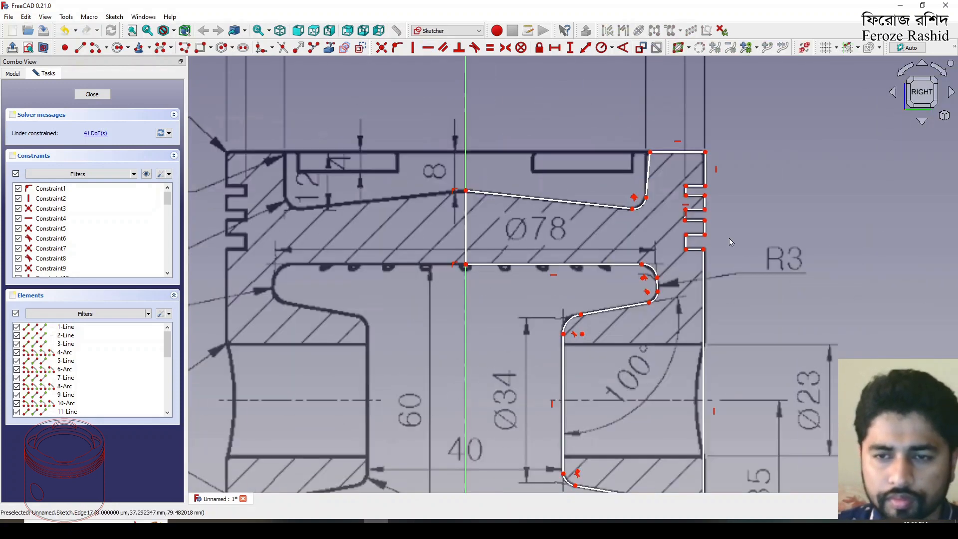
{"action": "scroll", "coordinate": [754, 213], "scroll_direction": "up", "scroll_amount": 3}
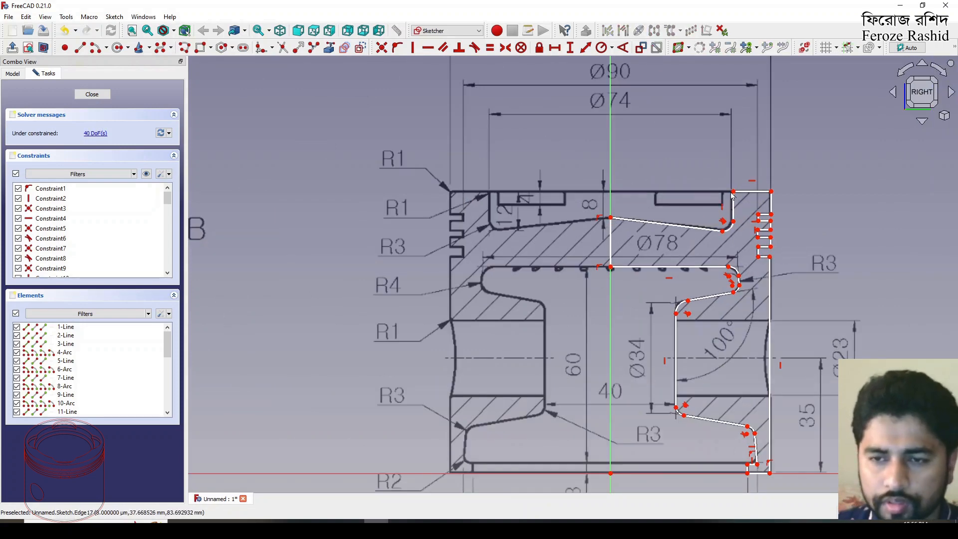
{"action": "left_click", "coordinate": [554, 48]}
{"action": "type", "text": "37"}
{"action": "key", "text": "Return"}
Set the profile's top outer corner 49 mm horizontally from the vertical axis.
{"action": "left_click", "coordinate": [770, 191]}
{"action": "left_click", "coordinate": [611, 145]}
{"action": "scroll", "coordinate": [611, 146], "scroll_direction": "down", "scroll_amount": 1}
{"action": "left_click", "coordinate": [554, 48]}
{"action": "type", "text": "49"}
{"action": "key", "text": "Return"}
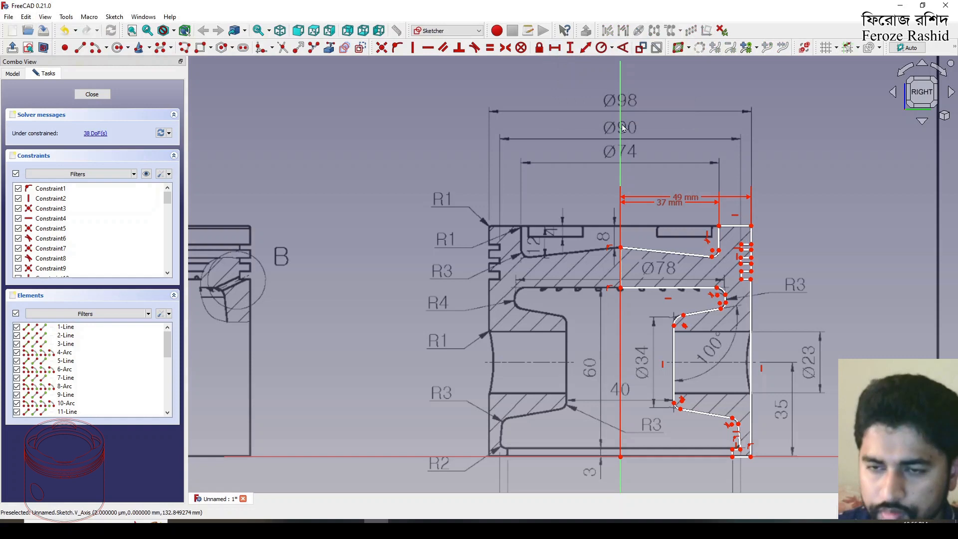
Set the uppermost ring groove's inner corner 45 mm horizontally from the vertical axis.
{"action": "scroll", "coordinate": [741, 239], "scroll_direction": "up", "scroll_amount": 4}
{"action": "scroll", "coordinate": [743, 258], "scroll_direction": "down", "scroll_amount": 1}
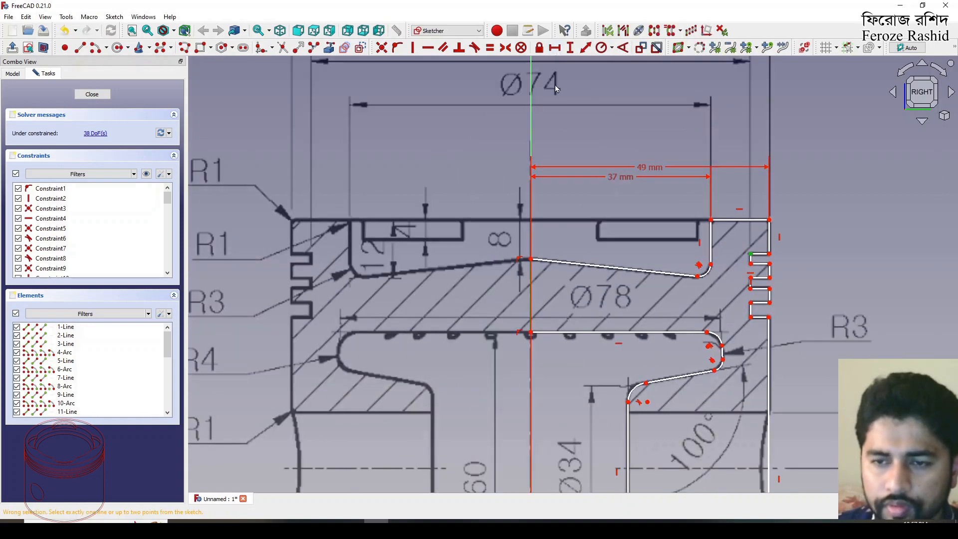
{"action": "scroll", "coordinate": [669, 155], "scroll_direction": "down", "scroll_amount": 1}
{"action": "scroll", "coordinate": [546, 80], "scroll_direction": "down", "scroll_amount": 4}
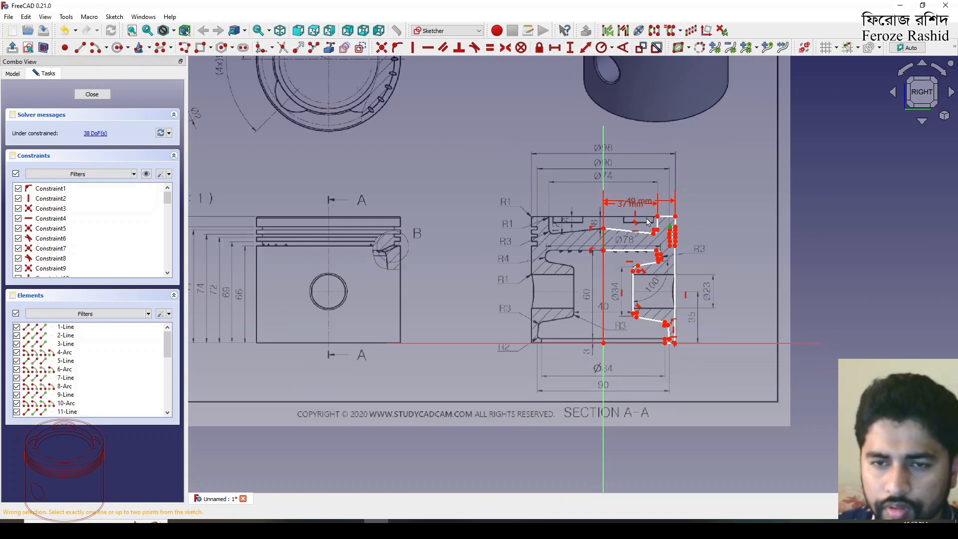
{"action": "scroll", "coordinate": [549, 110], "scroll_direction": "up", "scroll_amount": 3}
{"action": "left_click", "coordinate": [583, 54]}
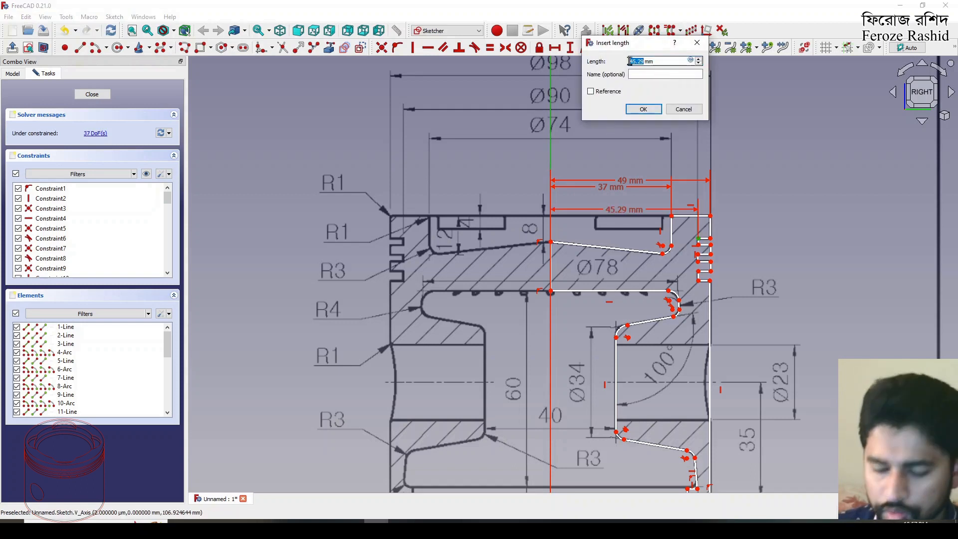
{"action": "type", "text": "45"}
{"action": "key", "text": "Return"}
Move the 49, 45 and 37 mm dimensions up so they are spaced apart above the profile.
{"action": "left_click_drag", "start_coordinate": [630, 180], "coordinate": [625, 74]}
{"action": "left_click_drag", "start_coordinate": [622, 210], "coordinate": [625, 107]}
{"action": "left_click_drag", "start_coordinate": [617, 187], "coordinate": [623, 137]}
Align the ring grooves' outer corners vertically with each other, and likewise their inner corners.
{"action": "scroll", "coordinate": [731, 235], "scroll_direction": "up", "scroll_amount": 1}
{"action": "left_click", "coordinate": [705, 240]}
{"action": "left_click", "coordinate": [706, 248]}
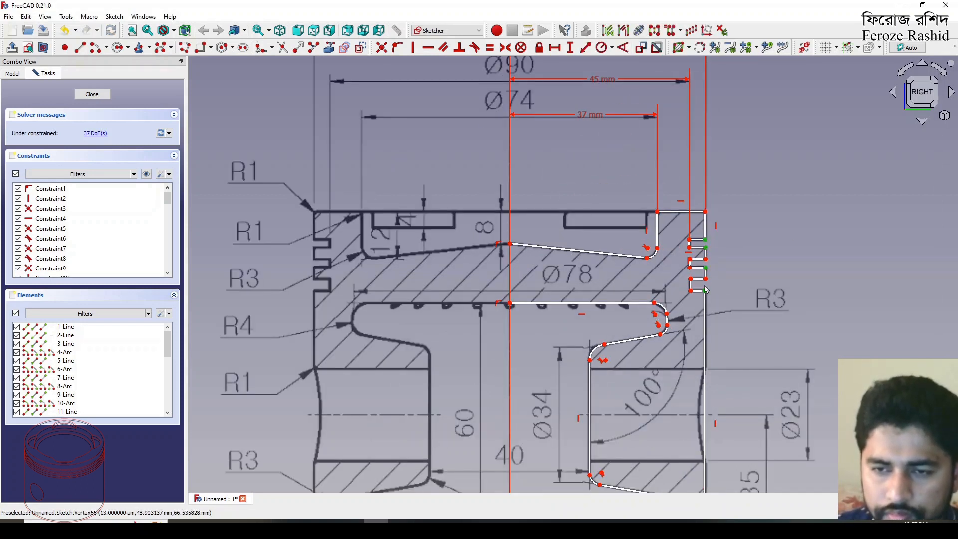
{"action": "left_click", "coordinate": [705, 290]}
{"action": "key", "text": "v"}
{"action": "left_click", "coordinate": [690, 247]}
{"action": "left_click", "coordinate": [689, 258]}
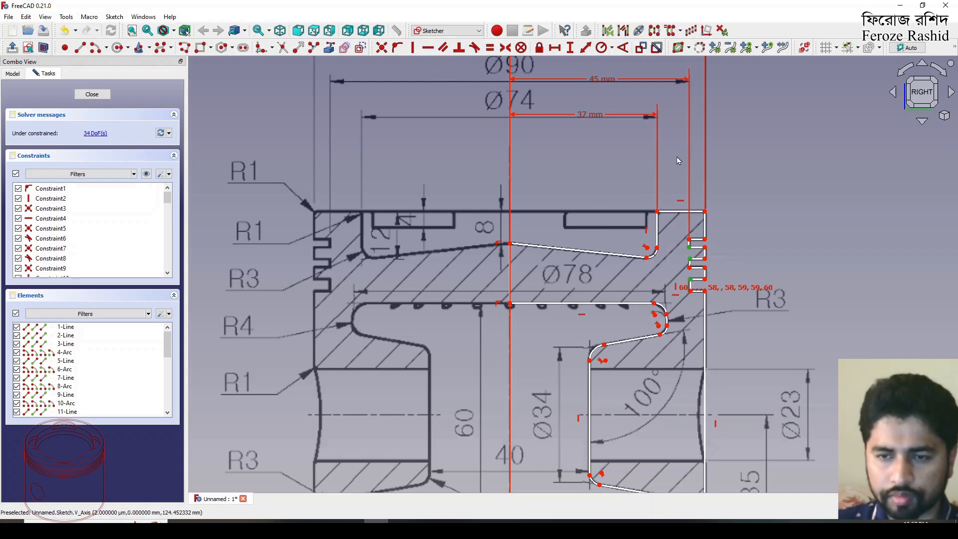
{"action": "key", "text": "v"}
{"action": "scroll", "coordinate": [694, 279], "scroll_direction": "up", "scroll_amount": 4}
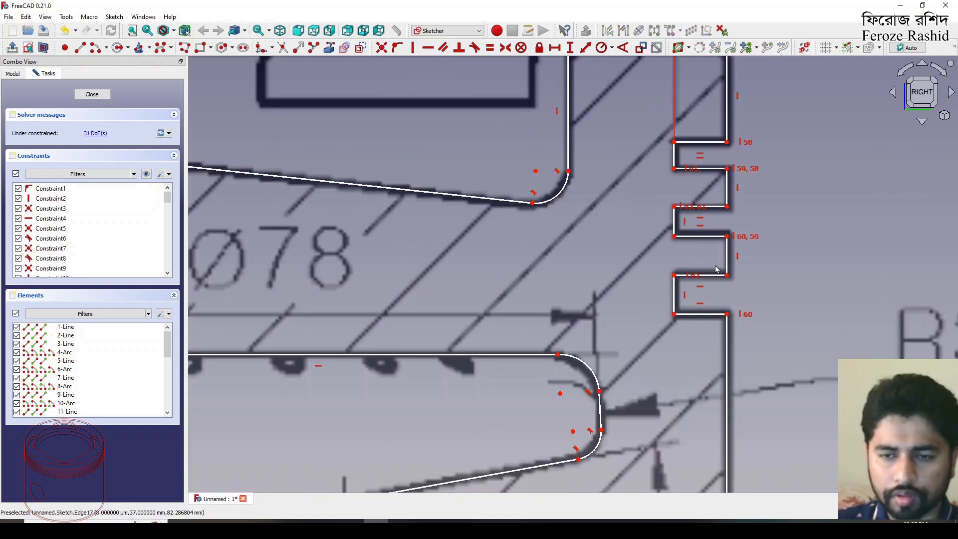
Set the crown bowl's corner arc to a 3 mm radius.
{"action": "scroll", "coordinate": [716, 270], "scroll_direction": "down", "scroll_amount": 6}
{"action": "scroll", "coordinate": [748, 264], "scroll_direction": "up", "scroll_amount": 4}
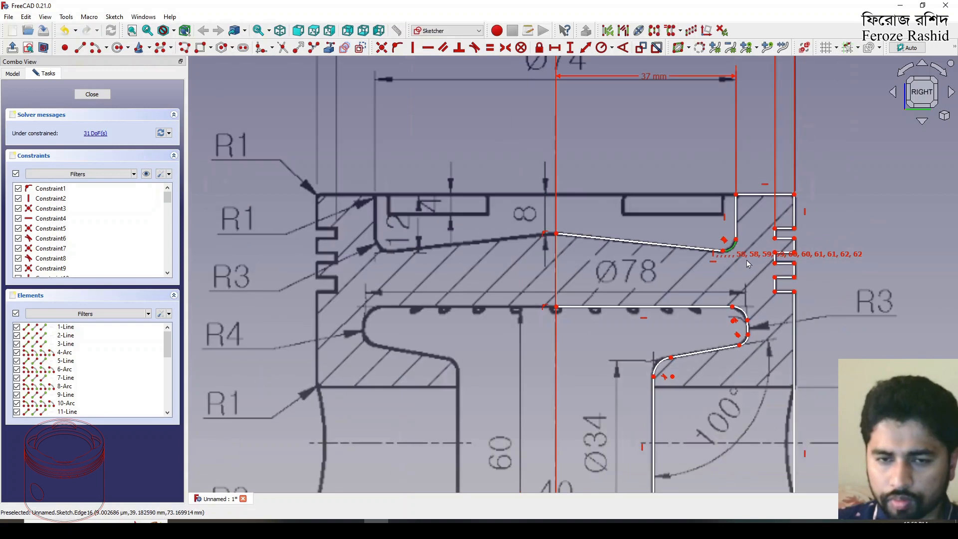
{"action": "left_click", "coordinate": [602, 48]}
{"action": "type", "text": "3"}
{"action": "key", "text": "Return"}
Constrain the angle between the pin boss's vertical inner face and its upper sloped edge to 100°.
{"action": "scroll", "coordinate": [582, 250], "scroll_direction": "down", "scroll_amount": 2}
{"action": "left_click", "coordinate": [660, 319]}
{"action": "left_click", "coordinate": [631, 374]}
{"action": "type", "text": "a100"}
{"action": "key", "text": "Return"}
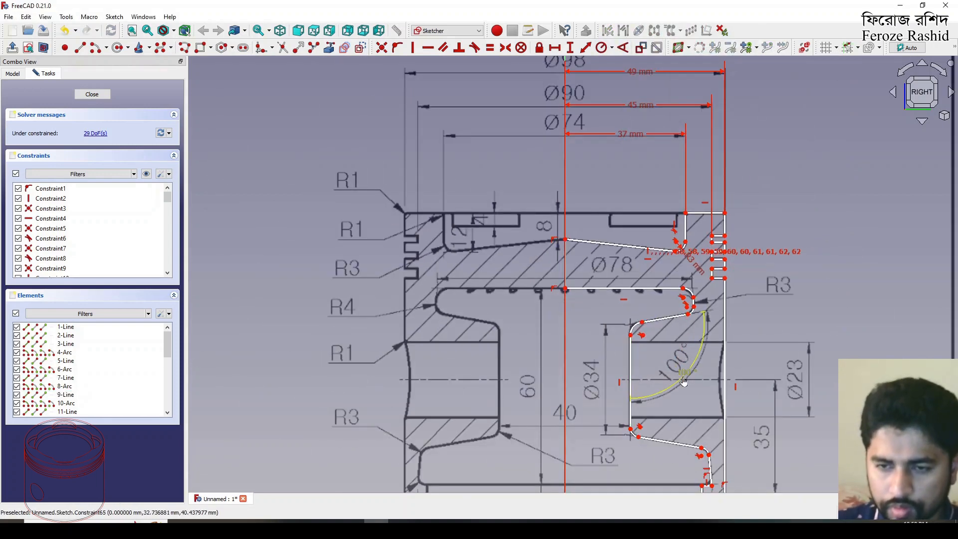
Delete both corner arcs of the pin boss and join its sloped edges to the vertical face with coincident constraints.
{"action": "left_click", "coordinate": [634, 326]}
{"action": "key", "text": "Delete"}
{"action": "left_click", "coordinate": [633, 434]}
{"action": "key", "text": "Delete"}
{"action": "left_click", "coordinate": [638, 436]}
{"action": "left_click", "coordinate": [630, 429]}
{"action": "key", "text": "c"}
{"action": "left_click", "coordinate": [630, 335]}
{"action": "left_click", "coordinate": [642, 322]}
{"action": "key", "text": "c"}
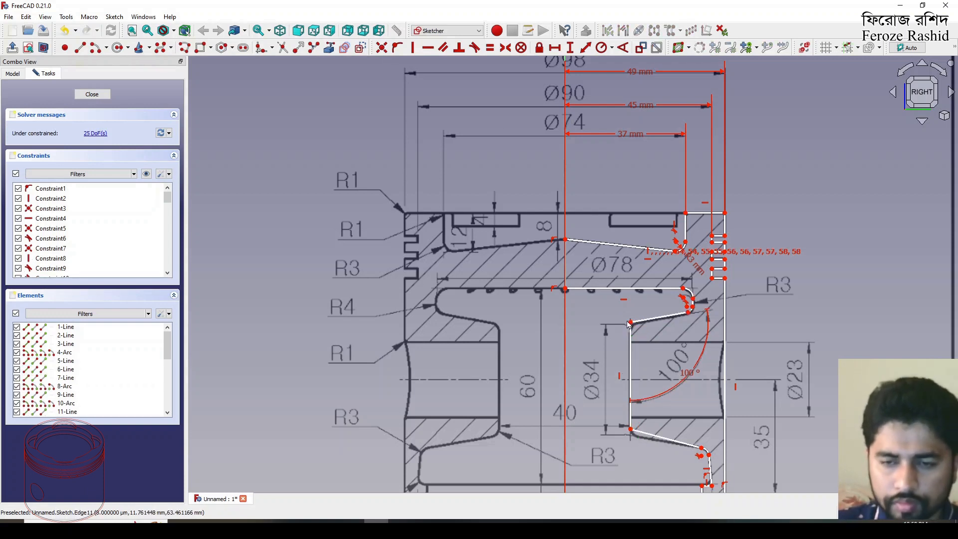
Reposition the pin boss's vertical face and sloped edges to match the drawing's outline.
{"action": "left_click_drag", "start_coordinate": [634, 432], "coordinate": [631, 438]}
{"action": "scroll", "coordinate": [632, 438], "scroll_direction": "up", "scroll_amount": 3}
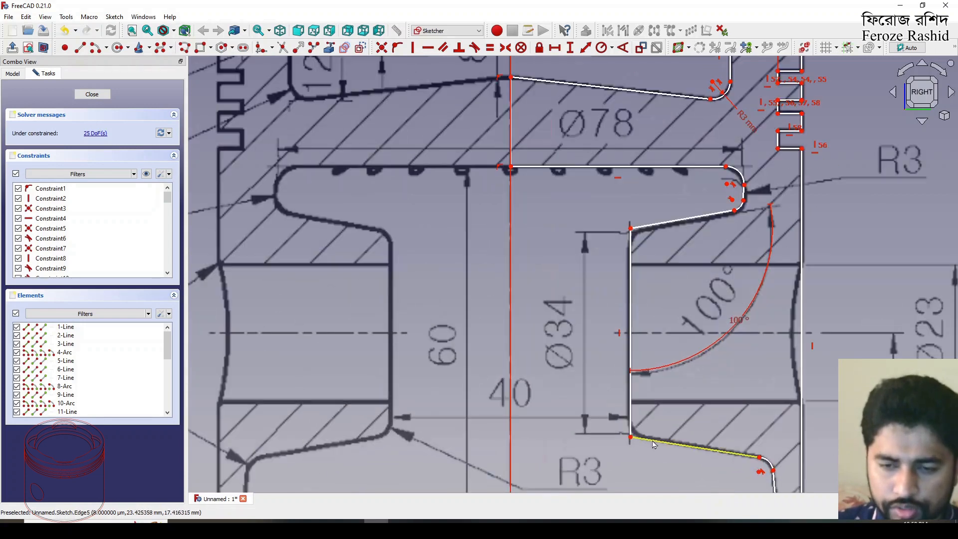
{"action": "left_click_drag", "start_coordinate": [631, 273], "coordinate": [640, 271]}
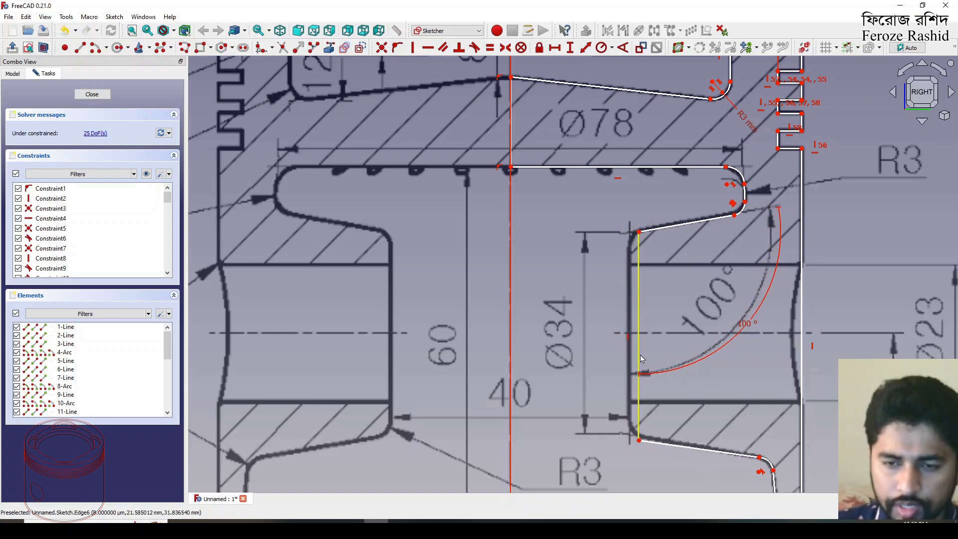
{"action": "left_click_drag", "start_coordinate": [639, 358], "coordinate": [631, 359]}
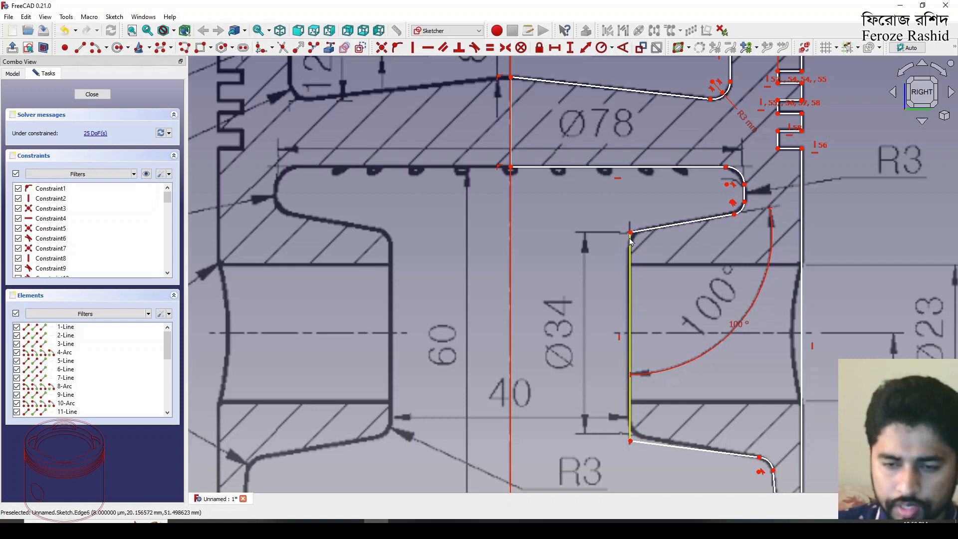
{"action": "left_click_drag", "start_coordinate": [665, 448], "coordinate": [664, 445]}
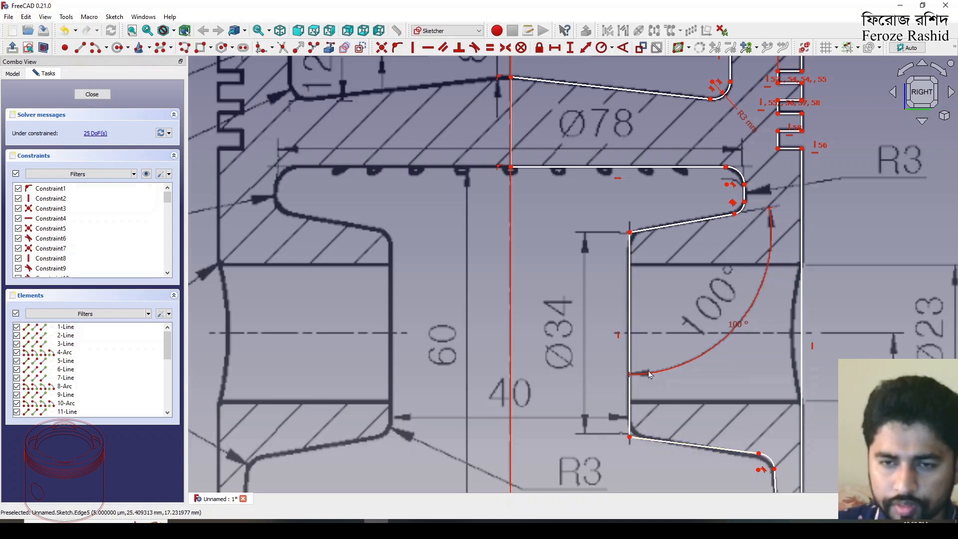
Set the length of the pin boss's vertical inner face to 34 mm.
{"action": "left_click", "coordinate": [630, 290]}
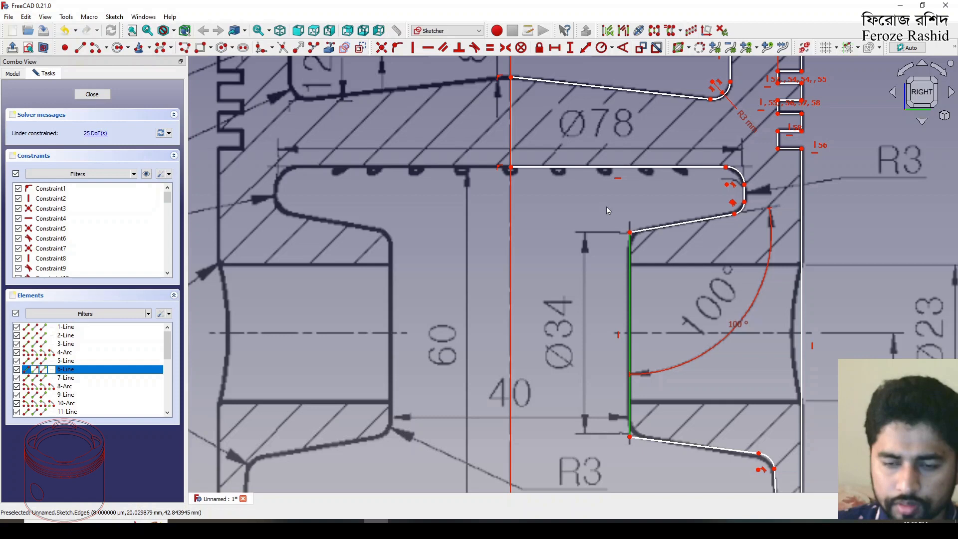
{"action": "left_click", "coordinate": [570, 50]}
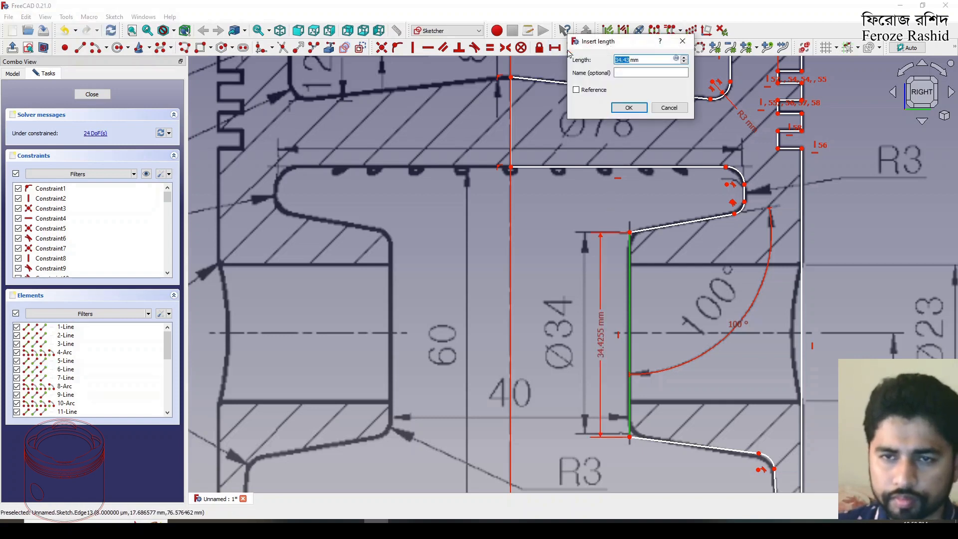
{"action": "type", "text": "34"}
{"action": "key", "text": "Return"}
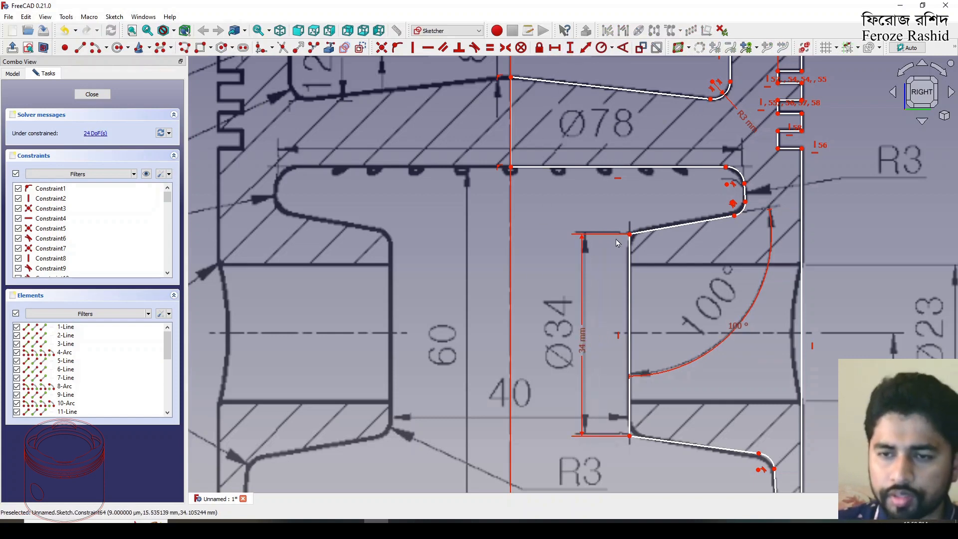
Constrain the radius of the upper corner arc of the internal cavity, beneath the piston crown, to 3 mm.
{"action": "scroll", "coordinate": [619, 245], "scroll_direction": "down", "scroll_amount": 1}
{"action": "scroll", "coordinate": [734, 203], "scroll_direction": "up", "scroll_amount": 2}
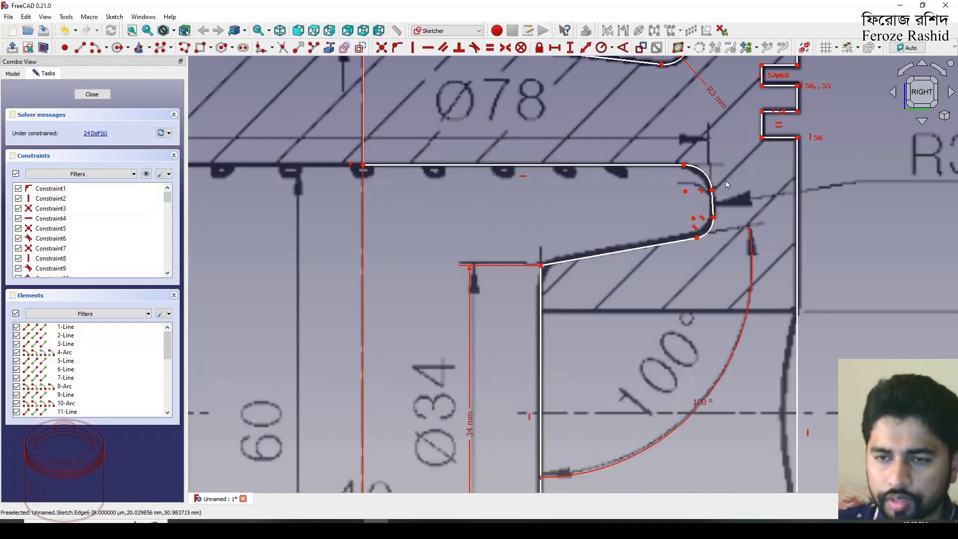
{"action": "left_click", "coordinate": [712, 181]}
{"action": "scroll", "coordinate": [733, 291], "scroll_direction": "down", "scroll_amount": 2}
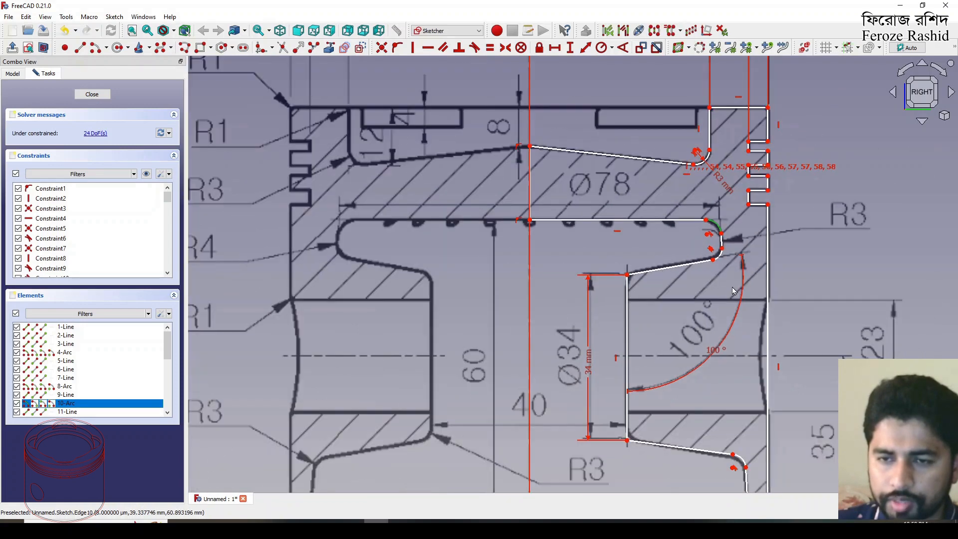
{"action": "scroll", "coordinate": [734, 289], "scroll_direction": "down", "scroll_amount": 1}
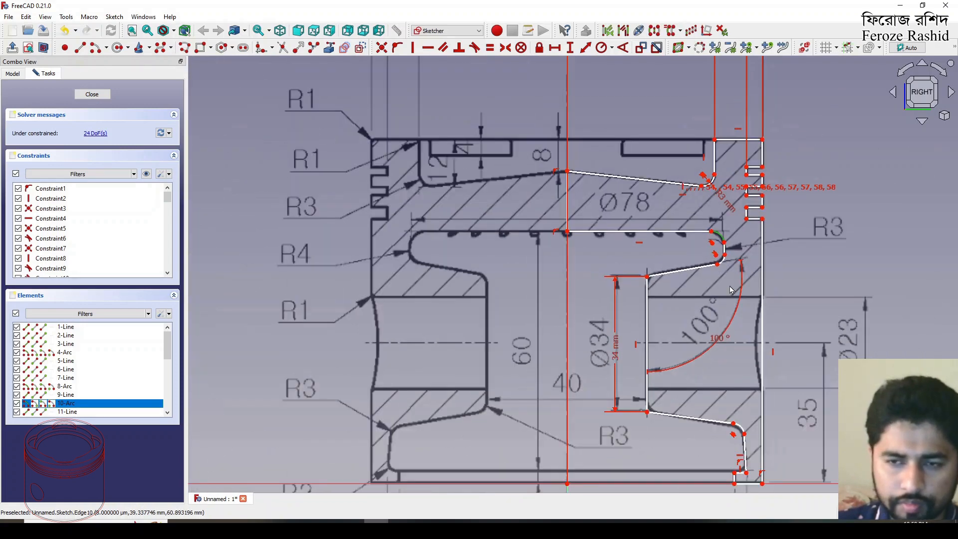
{"action": "scroll", "coordinate": [817, 234], "scroll_direction": "up", "scroll_amount": 2}
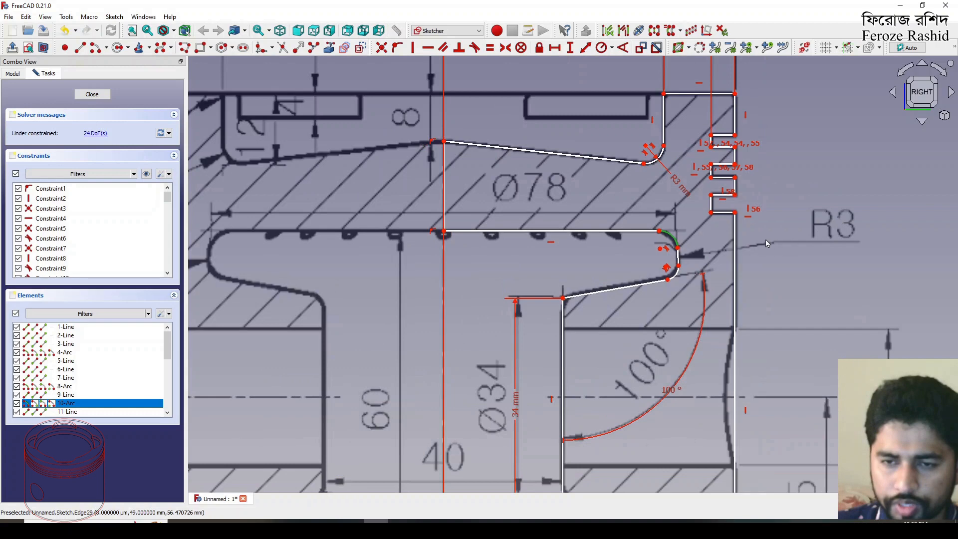
{"action": "left_click", "coordinate": [601, 48]}
{"action": "type", "text": "3"}
{"action": "key", "text": "Return"}
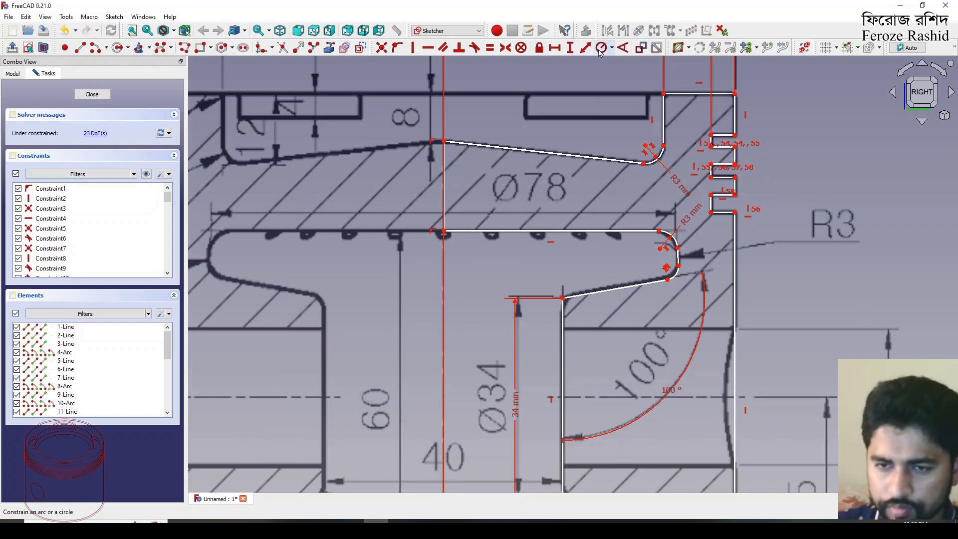
Constrain the radius of the cavity's lower corner arc, above the pin boss, to 4 mm.
{"action": "left_click", "coordinate": [675, 276]}
{"action": "scroll", "coordinate": [761, 253], "scroll_direction": "down", "scroll_amount": 3}
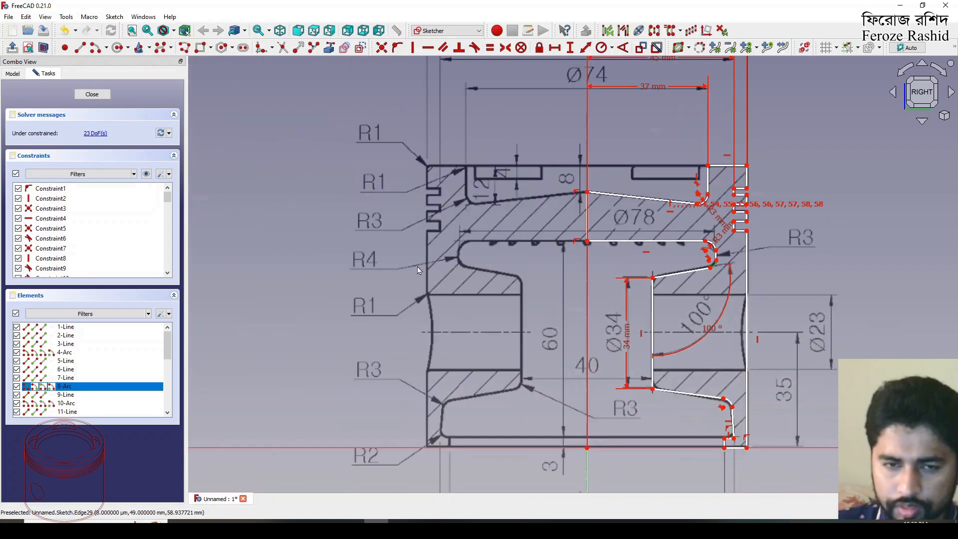
{"action": "left_click", "coordinate": [601, 47]}
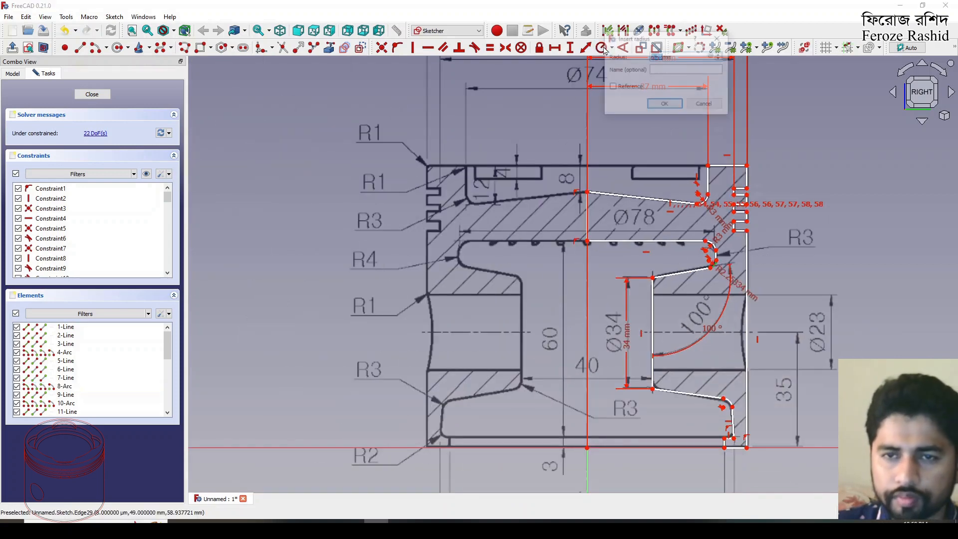
{"action": "type", "text": "4"}
{"action": "key", "text": "Return"}
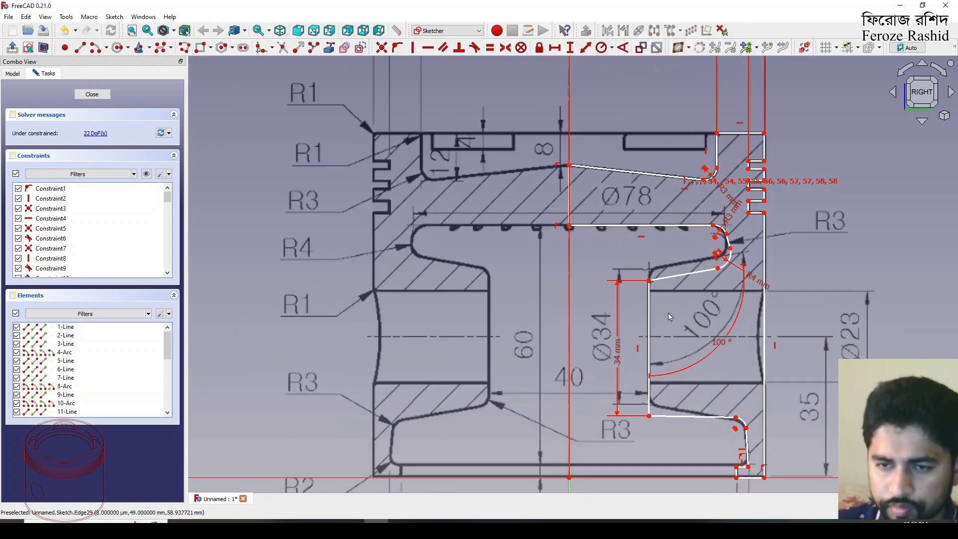
Move the pin boss outline back onto the drawing and make the cavity's top line tangent to its 3 mm corner arc.
{"action": "scroll", "coordinate": [673, 318], "scroll_direction": "up", "scroll_amount": 3}
{"action": "left_click_drag", "start_coordinate": [678, 260], "coordinate": [680, 245]}
{"action": "left_click", "coordinate": [688, 182]}
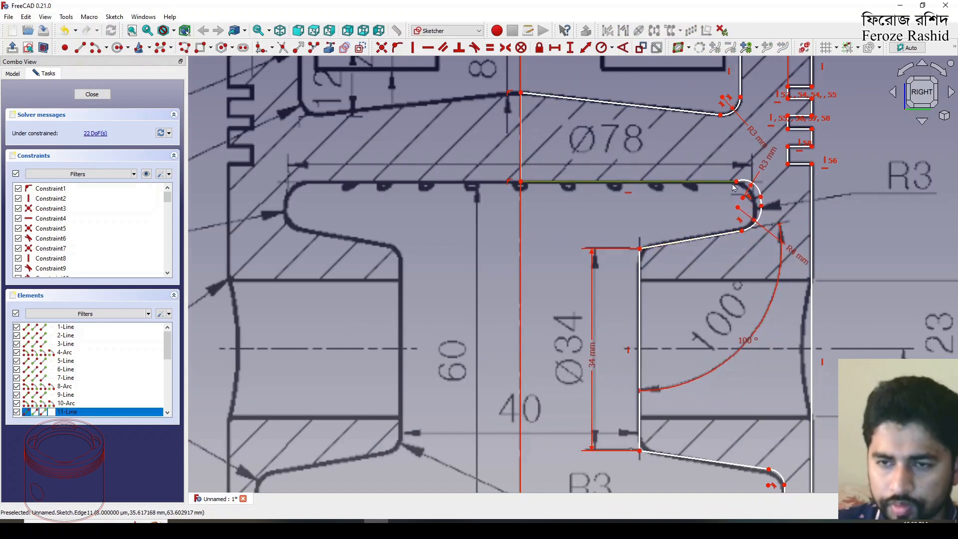
{"action": "left_click", "coordinate": [751, 186]}
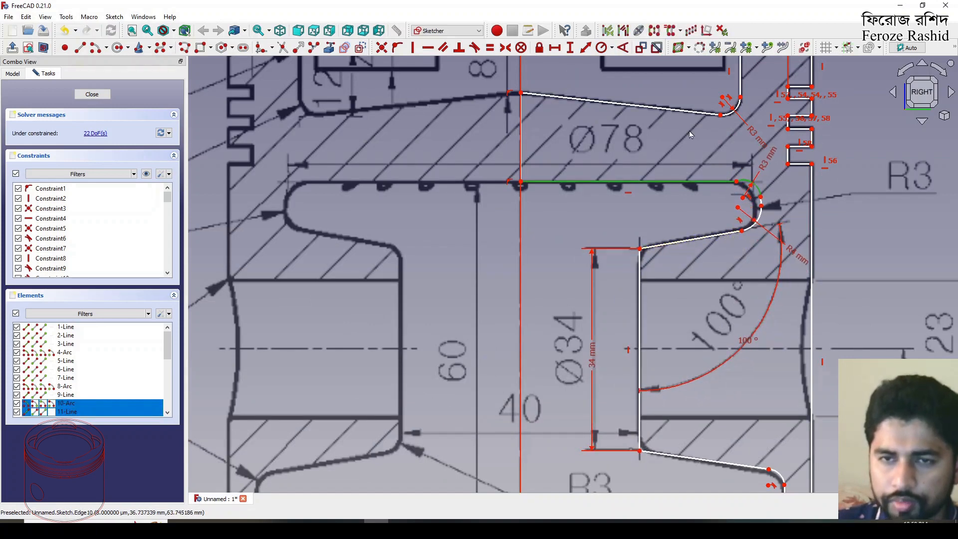
{"action": "left_click", "coordinate": [474, 48]}
Make the short side line of the cavity tangent to the 4 mm corner arc.
{"action": "scroll", "coordinate": [767, 228], "scroll_direction": "up", "scroll_amount": 3}
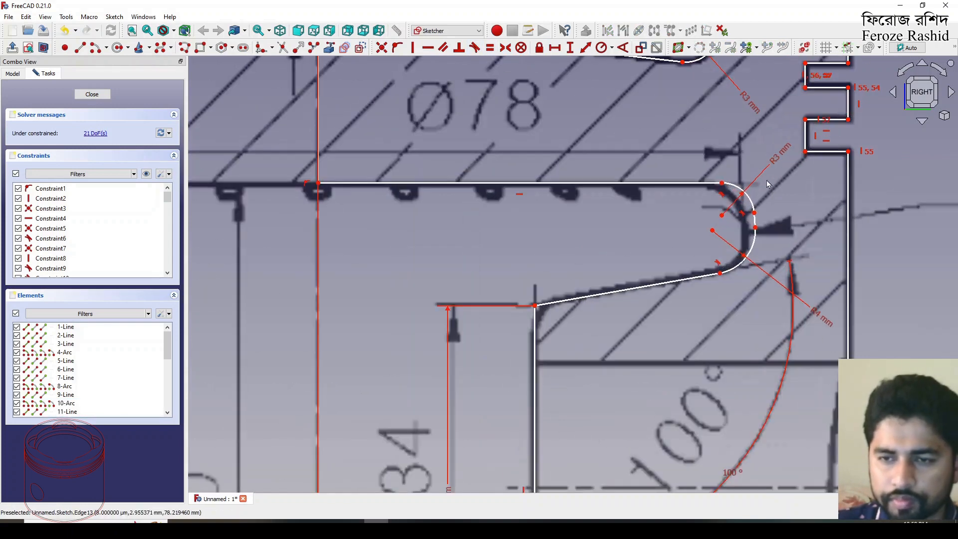
{"action": "left_click", "coordinate": [756, 223]}
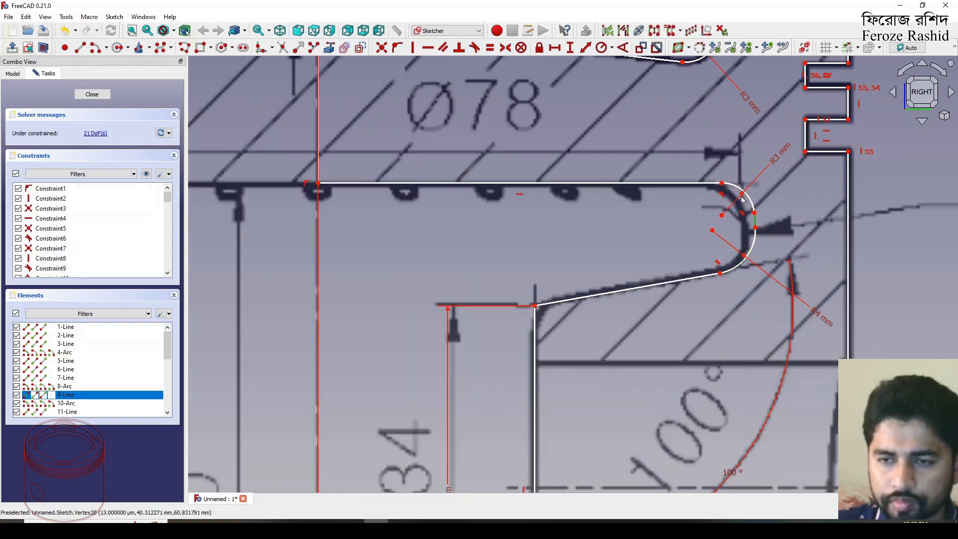
{"action": "left_click", "coordinate": [758, 242]}
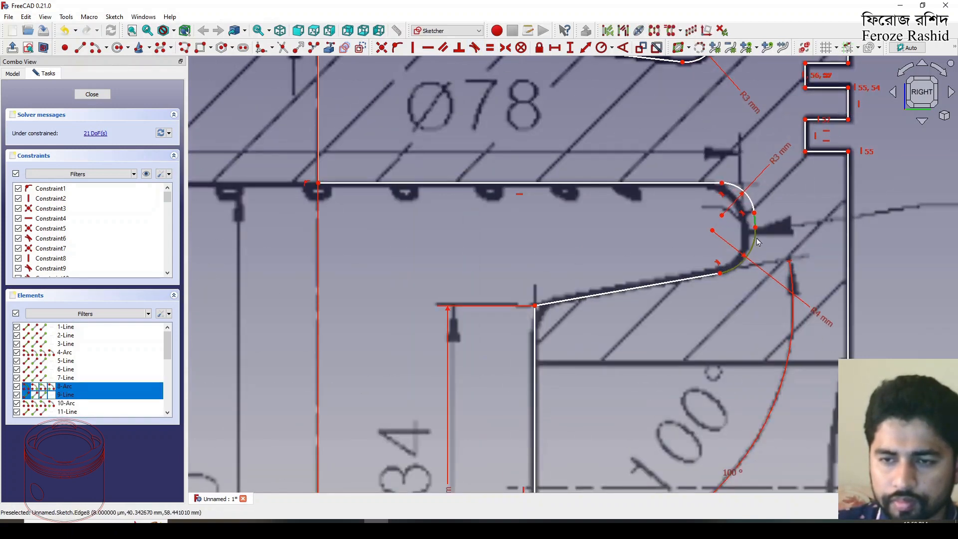
{"action": "left_click", "coordinate": [475, 47]}
{"action": "scroll", "coordinate": [761, 228], "scroll_direction": "up", "scroll_amount": 3}
Constrain the cavity's short side line to vertical and align it with the drawing's outline.
{"action": "left_click_drag", "start_coordinate": [740, 234], "coordinate": [729, 242]}
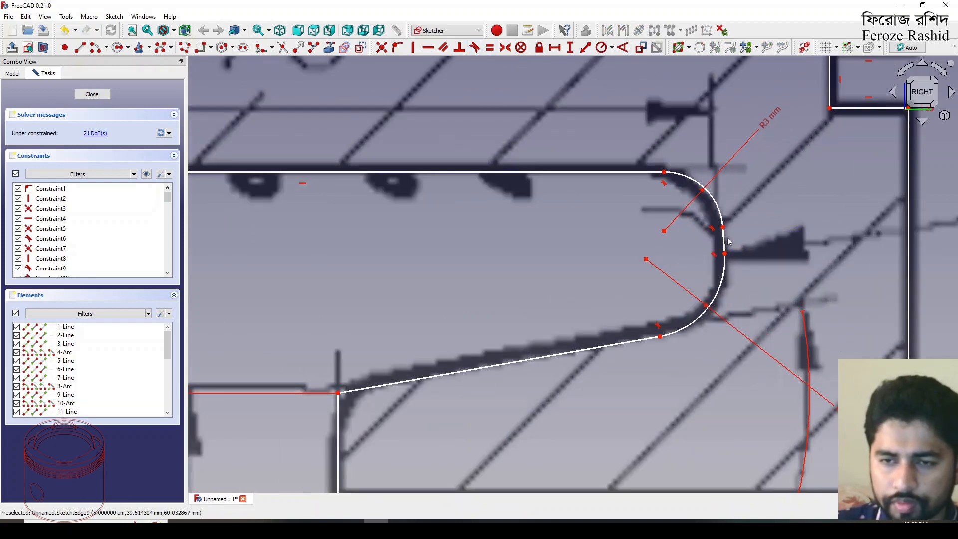
{"action": "left_click", "coordinate": [724, 242]}
{"action": "left_click", "coordinate": [413, 48]}
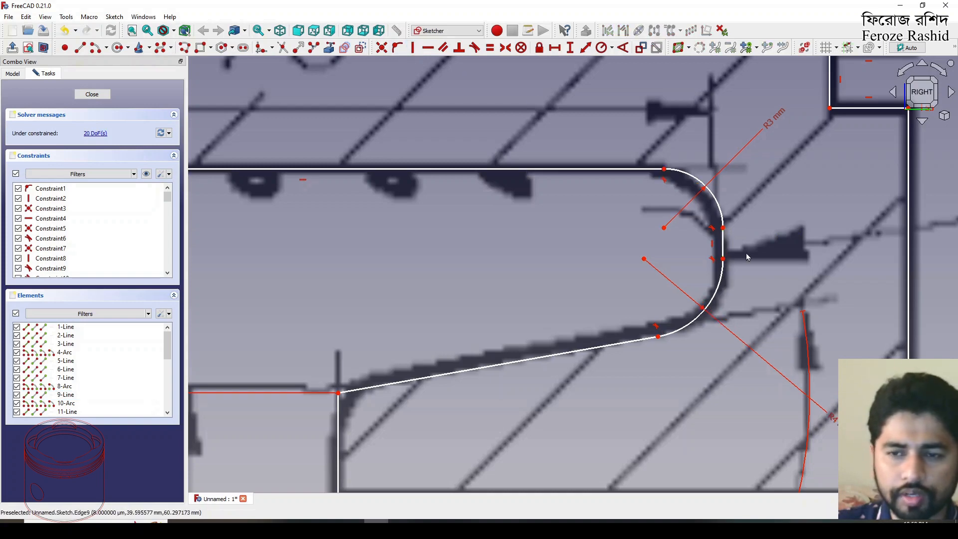
{"action": "scroll", "coordinate": [818, 289], "scroll_direction": "down", "scroll_amount": 3}
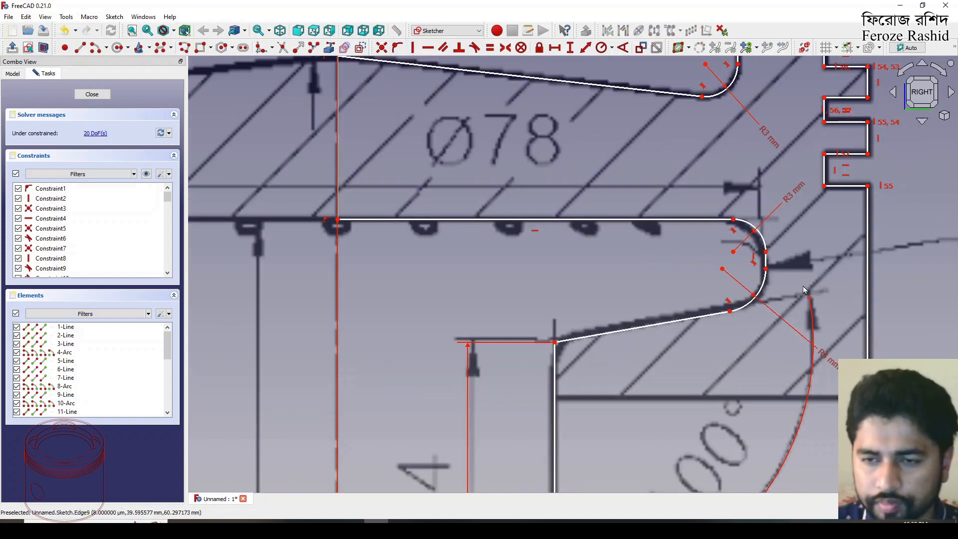
{"action": "mouse_move", "coordinate": [764, 246]}
{"action": "left_mouse_down"}
{"action": "mouse_move", "coordinate": [774, 230]}
{"action": "mouse_move", "coordinate": [765, 252]}
{"action": "left_mouse_up"}
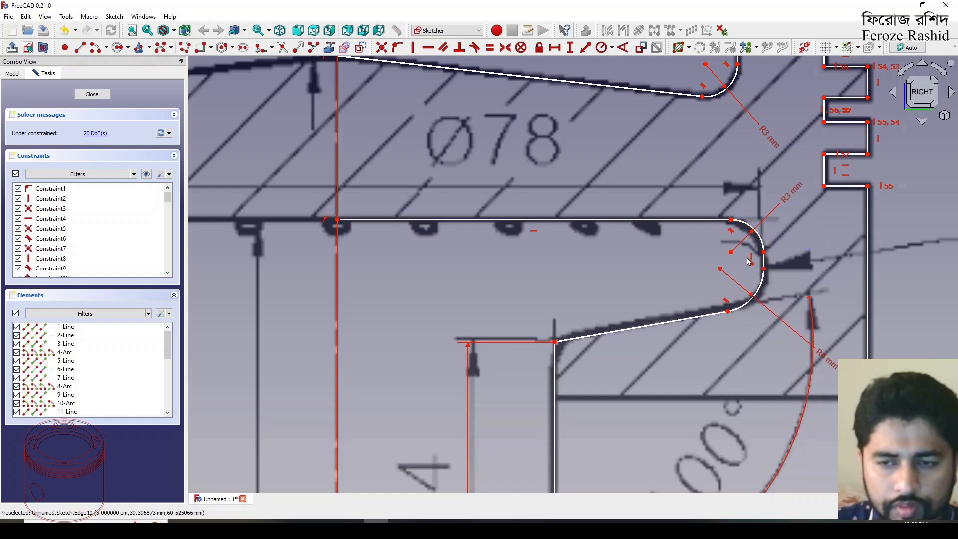
Set the horizontal distance from the center axis to the cavity's short side line to 39 mm and reposition the dimension.
{"action": "scroll", "coordinate": [607, 276], "scroll_direction": "down", "scroll_amount": 3}
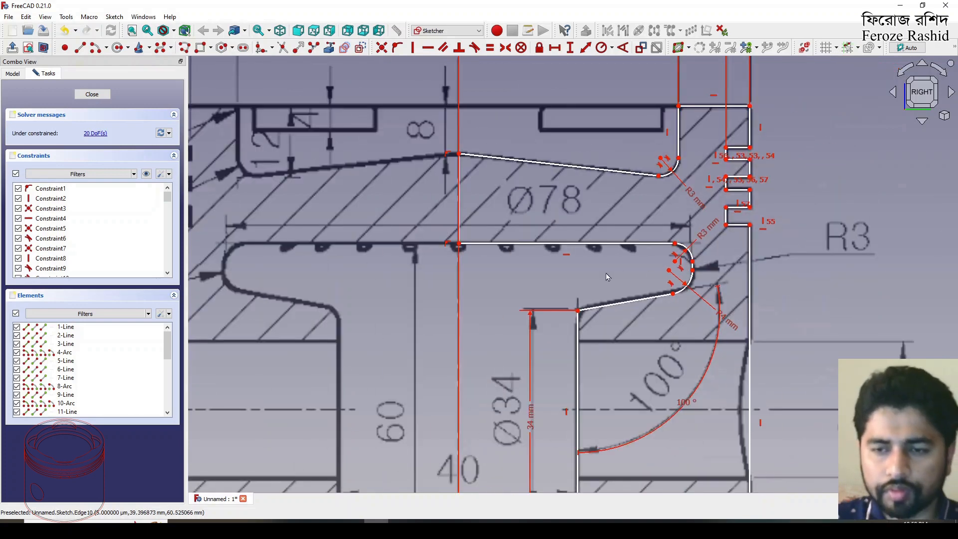
{"action": "left_click", "coordinate": [692, 266]}
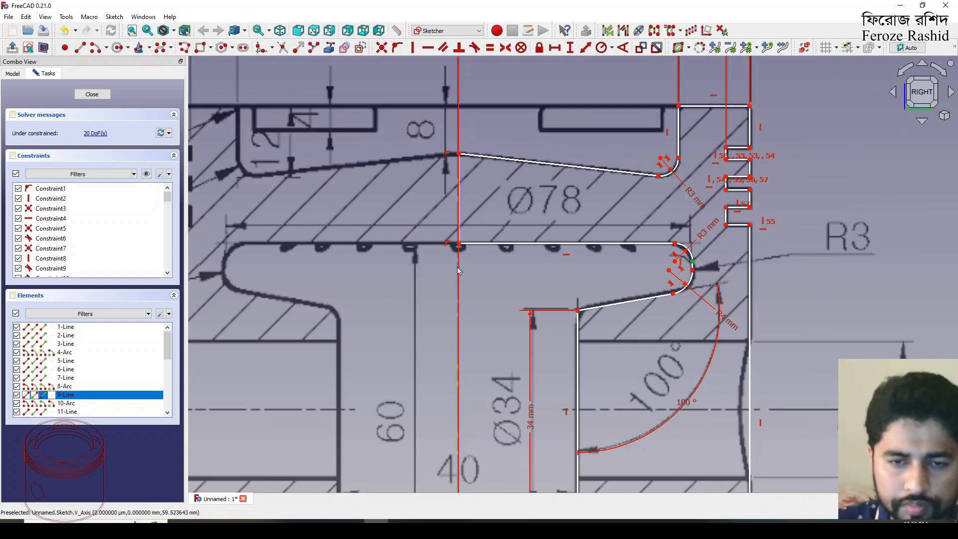
{"action": "left_click", "coordinate": [488, 272]}
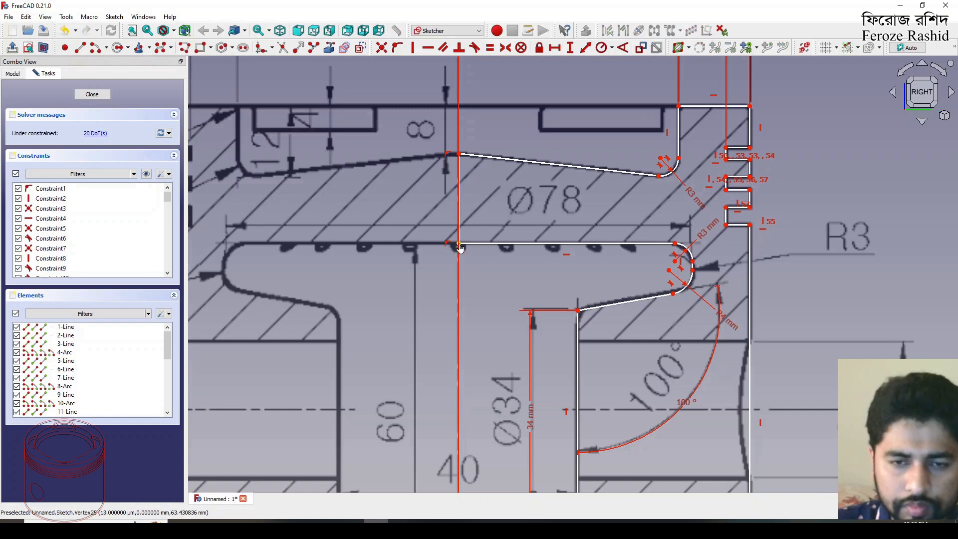
{"action": "left_click", "coordinate": [458, 244]}
{"action": "left_click", "coordinate": [692, 262]}
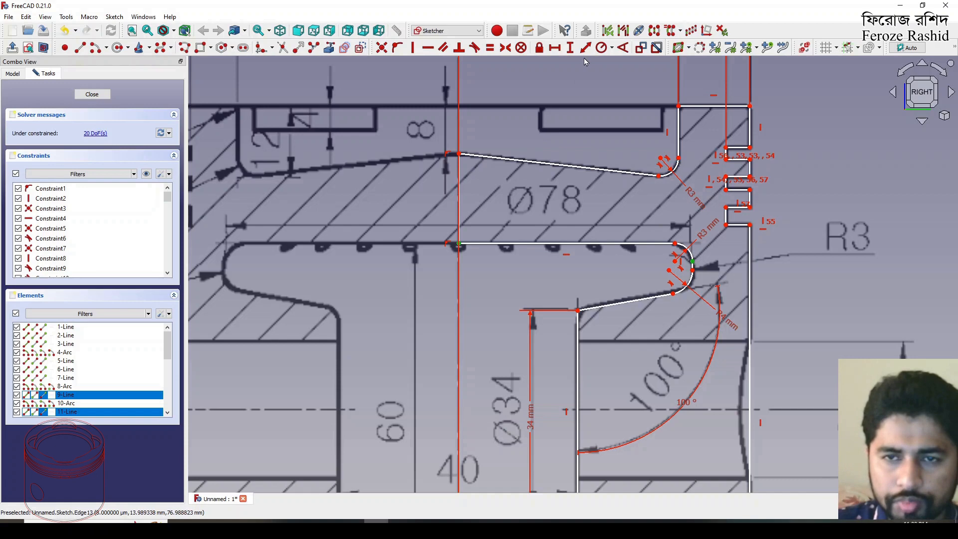
{"action": "left_click", "coordinate": [554, 48]}
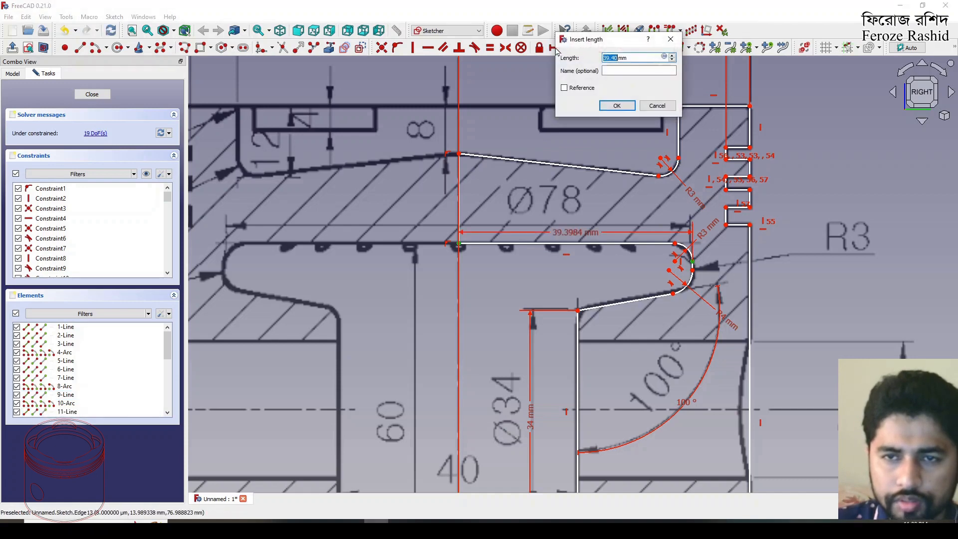
{"action": "key", "text": "Return"}
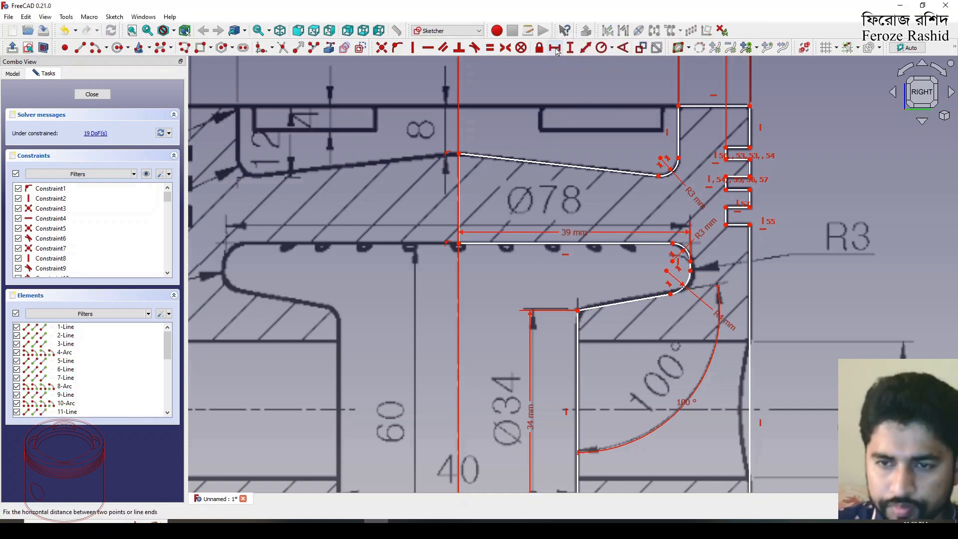
{"action": "left_click_drag", "start_coordinate": [574, 232], "coordinate": [560, 207]}
Set the horizontal distance from the center axis to the outer end of the bottom lip's ledge to 45 mm, placing the dimension below the profile.
{"action": "scroll", "coordinate": [561, 207], "scroll_direction": "down", "scroll_amount": 3}
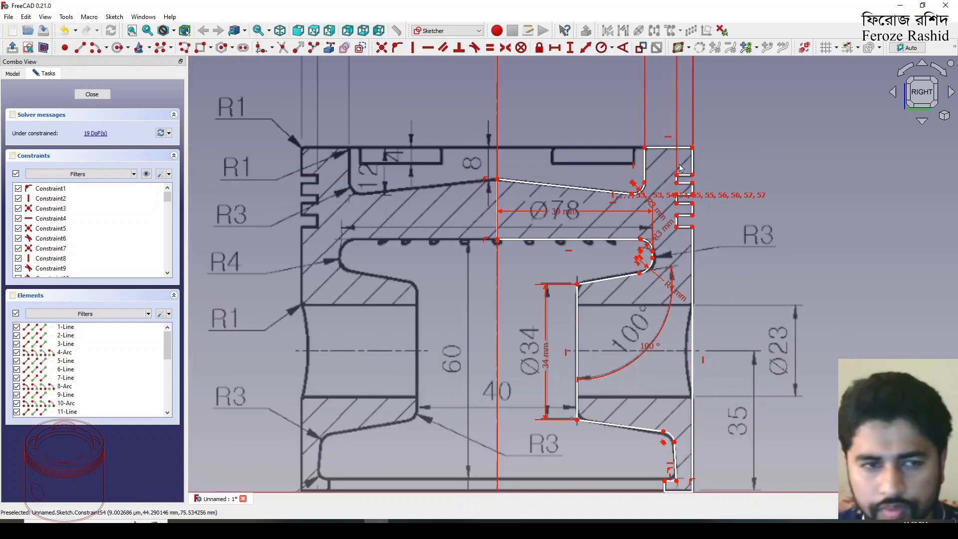
{"action": "scroll", "coordinate": [708, 228], "scroll_direction": "down", "scroll_amount": 2}
{"action": "scroll", "coordinate": [677, 396], "scroll_direction": "up", "scroll_amount": 6}
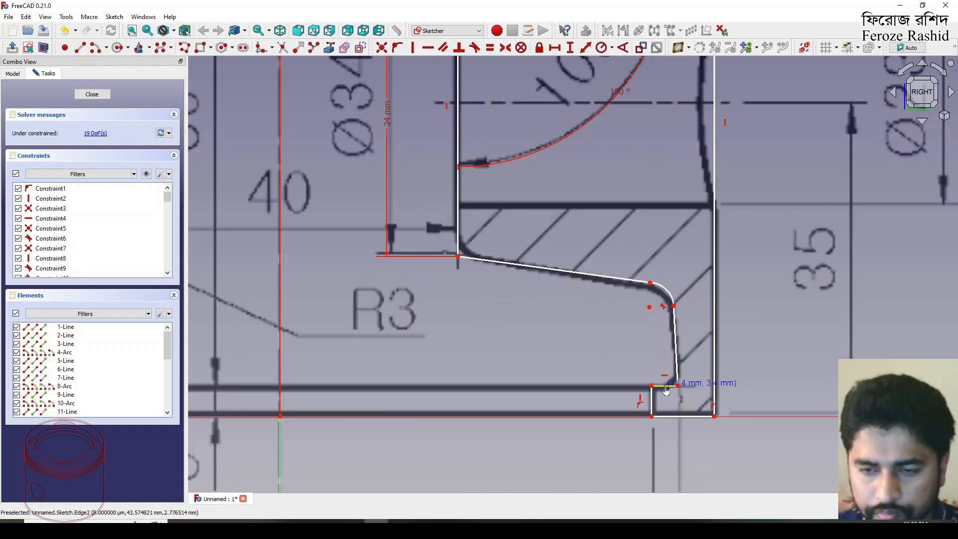
{"action": "left_click", "coordinate": [666, 393]}
{"action": "scroll", "coordinate": [668, 391], "scroll_direction": "down", "scroll_amount": 4}
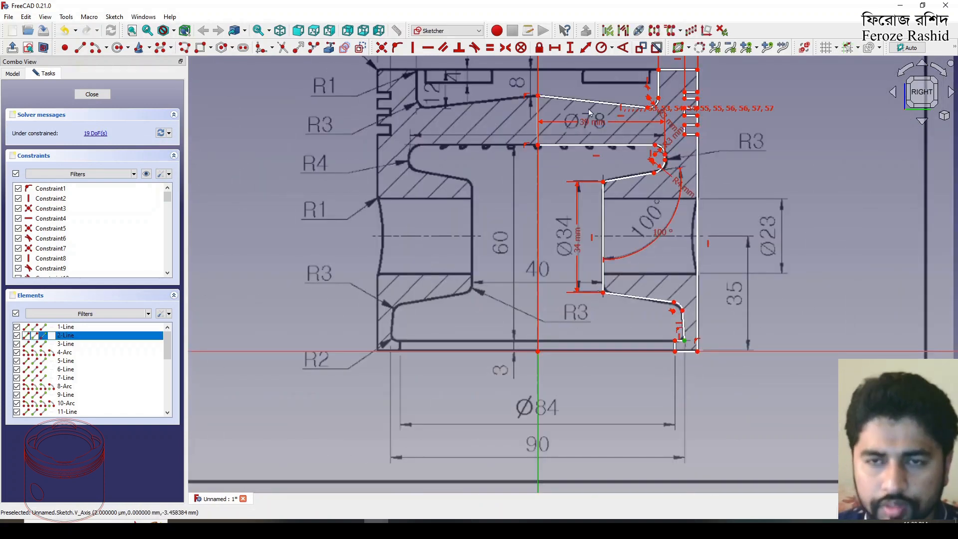
{"action": "left_click", "coordinate": [586, 47]}
{"action": "key", "text": "Return"}
{"action": "left_click_drag", "start_coordinate": [616, 311], "coordinate": [621, 448]}
Set the horizontal distance from the center axis to the bottom lip's inner edge to 84/2 mm and place the dimension below the profile.
{"action": "left_click", "coordinate": [606, 351]}
{"action": "left_click", "coordinate": [586, 47]}
{"action": "type", "text": "84/2"}
{"action": "key", "text": "Return"}
{"action": "left_click_drag", "start_coordinate": [606, 322], "coordinate": [606, 427]}
{"action": "scroll", "coordinate": [671, 374], "scroll_direction": "up", "scroll_amount": 3}
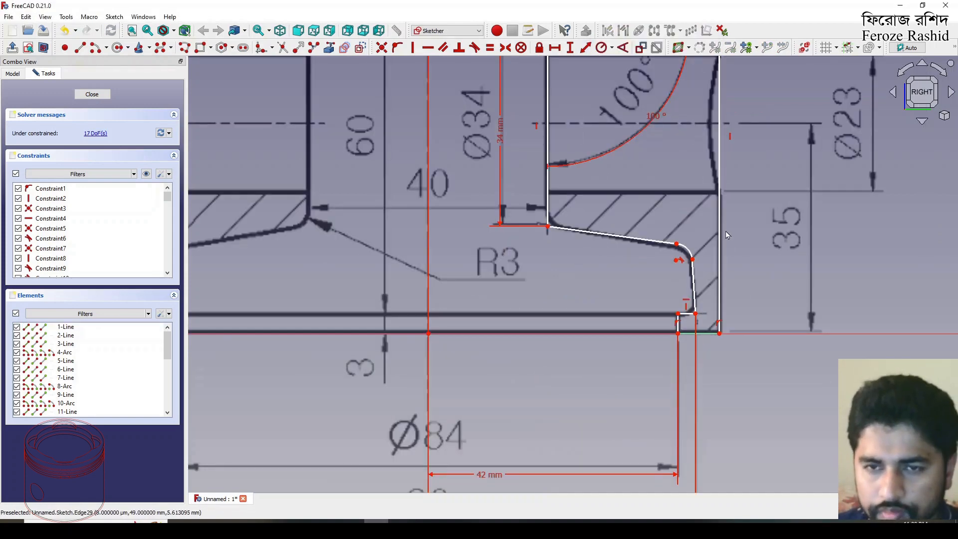
Widen the drawing area and set the height of the lowest ring groove's bottom edge above the piston base to 66 mm.
{"action": "scroll", "coordinate": [725, 231], "scroll_direction": "down", "scroll_amount": 8}
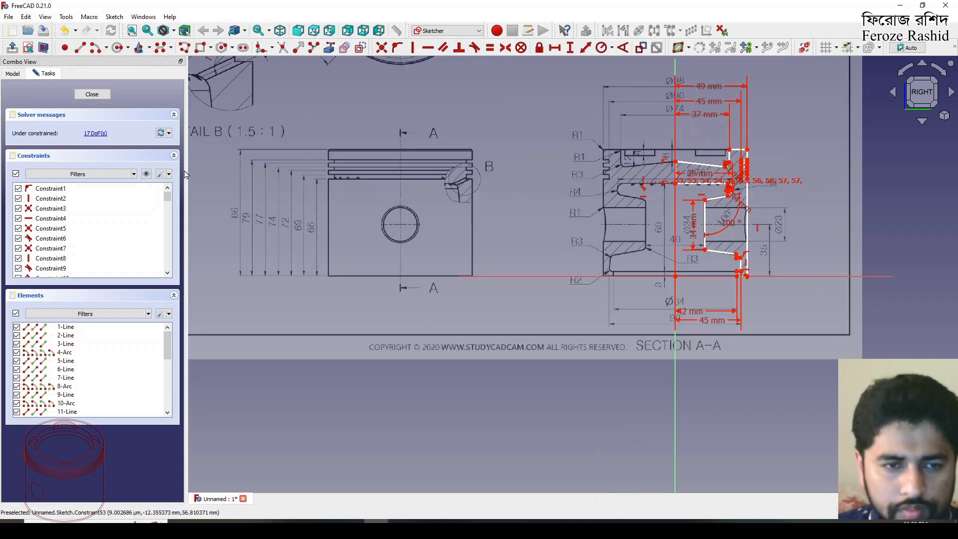
{"action": "left_click_drag", "start_coordinate": [189, 186], "coordinate": [111, 185]}
{"action": "scroll", "coordinate": [822, 248], "scroll_direction": "up", "scroll_amount": 5}
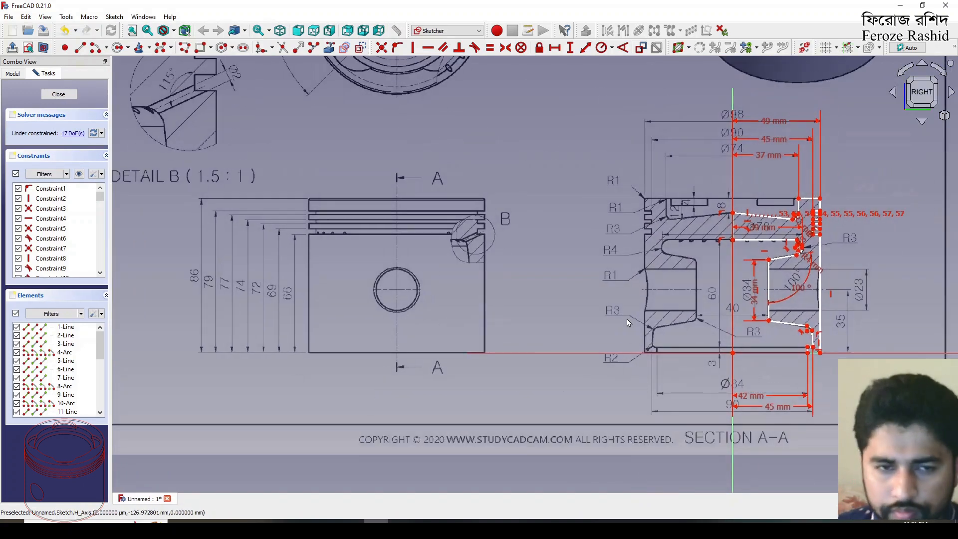
{"action": "left_click", "coordinate": [811, 252]}
{"action": "scroll", "coordinate": [859, 265], "scroll_direction": "down", "scroll_amount": 3}
{"action": "left_click", "coordinate": [569, 48]}
{"action": "type", "text": "66"}
{"action": "key", "text": "Return"}
Set the height of the lowest ring groove's top edge above the base to 69 mm and move the height dimensions clear of the profile.
{"action": "scroll", "coordinate": [842, 228], "scroll_direction": "up", "scroll_amount": 1}
{"action": "left_click", "coordinate": [832, 226]}
{"action": "scroll", "coordinate": [882, 269], "scroll_direction": "down", "scroll_amount": 1}
{"action": "left_click", "coordinate": [859, 384]}
{"action": "left_click", "coordinate": [573, 48]}
{"action": "type", "text": "69"}
{"action": "key", "text": "Return"}
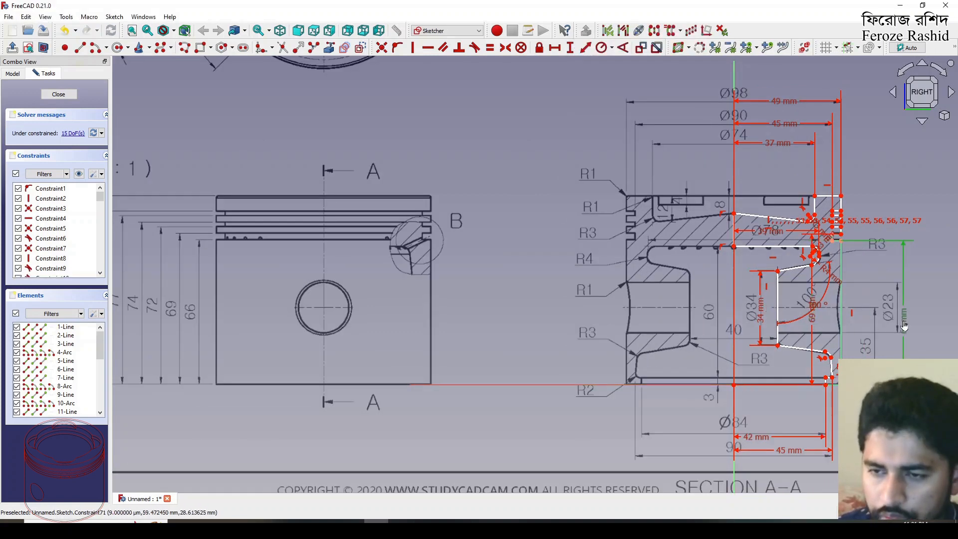
{"action": "left_click_drag", "start_coordinate": [896, 325], "coordinate": [928, 321]}
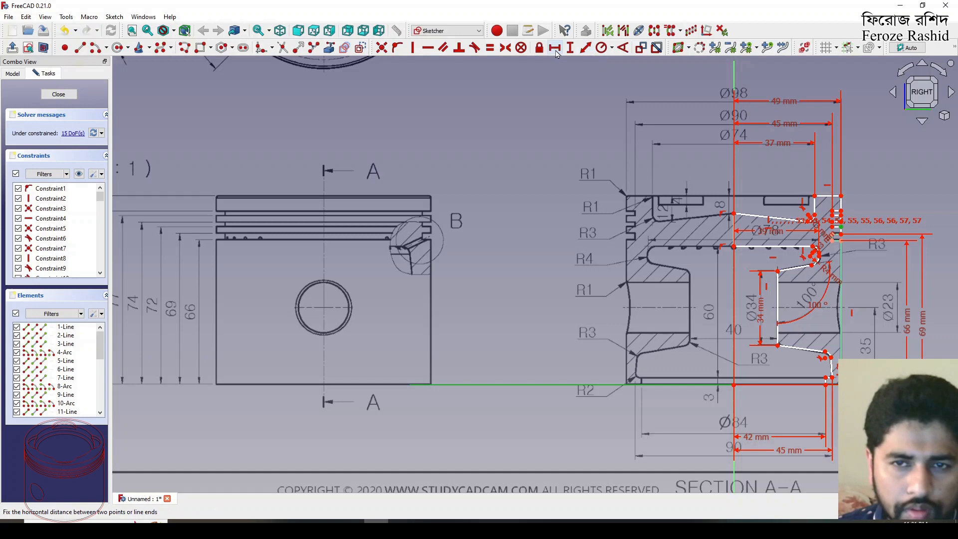
Set the heights of the middle ring groove's bottom and top edges above the base to 72 mm and 74 mm.
{"action": "left_click", "coordinate": [572, 49]}
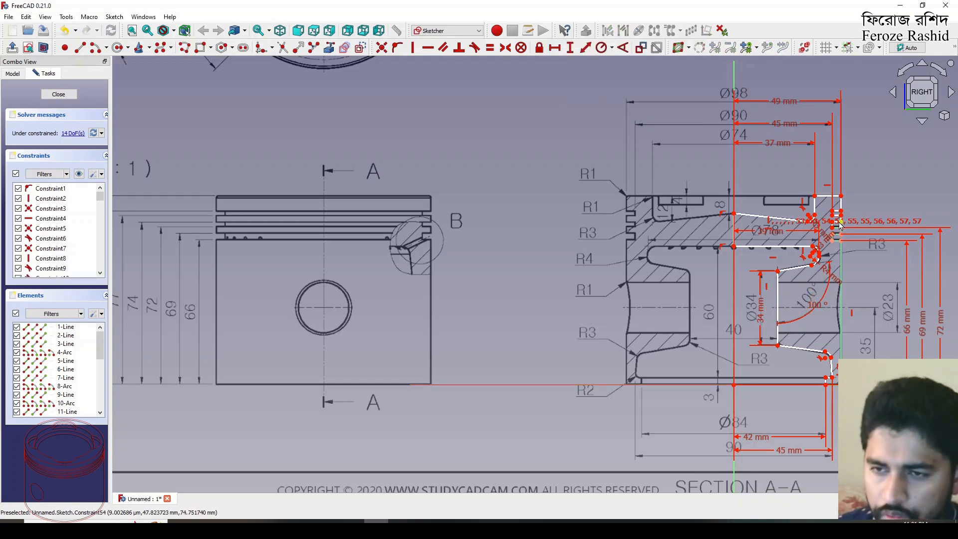
{"action": "left_click", "coordinate": [584, 49]}
{"action": "type", "text": "74.69"}
{"action": "key", "text": "Return"}
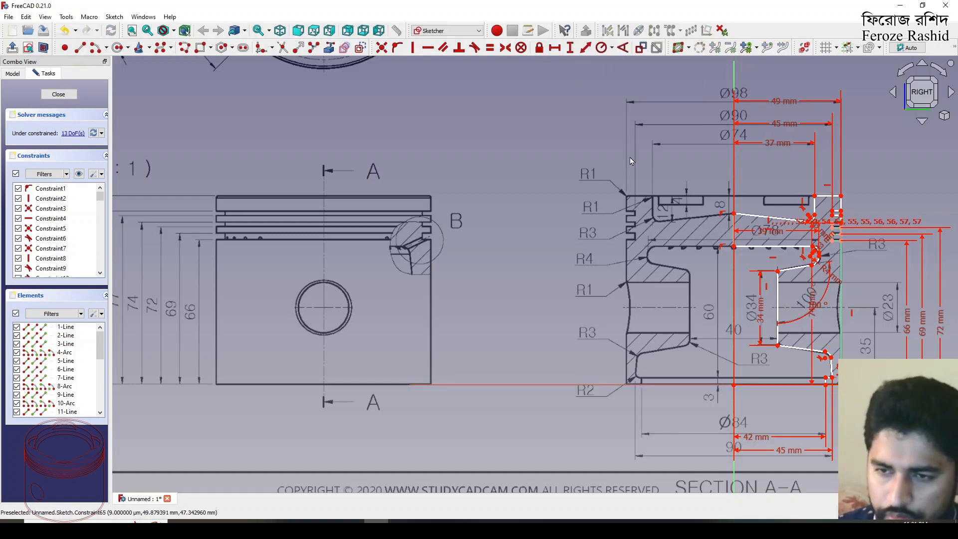
{"action": "left_click_drag", "start_coordinate": [953, 323], "coordinate": [957, 325]}
Set the height of the uppermost ring groove's bottom edge above the base to 77 mm and space out the groove height dimensions.
{"action": "middle_click_drag", "start_coordinate": [906, 342], "coordinate": [904, 339]}
{"action": "scroll", "coordinate": [840, 212], "scroll_direction": "up", "scroll_amount": 3}
{"action": "left_click", "coordinate": [836, 210]}
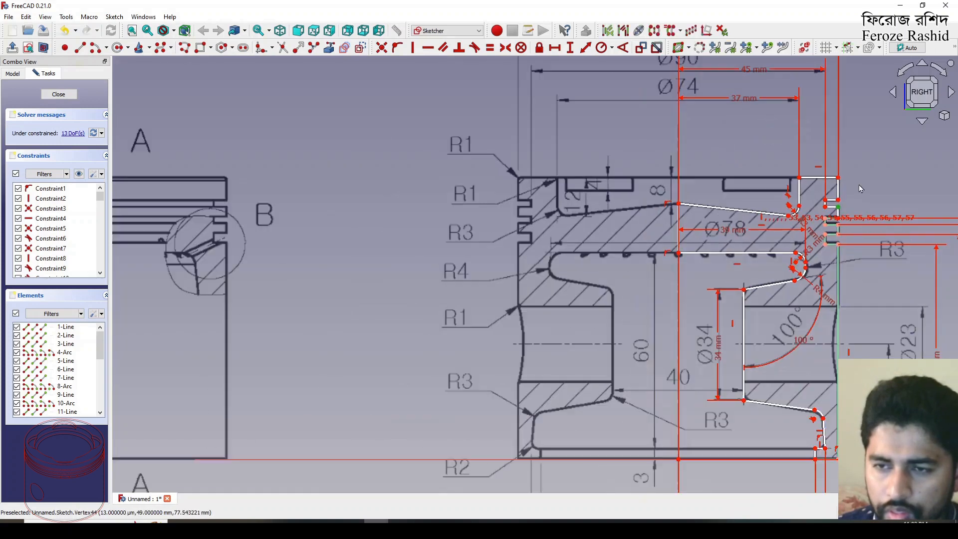
{"action": "scroll", "coordinate": [858, 185], "scroll_direction": "down", "scroll_amount": 4}
{"action": "left_click", "coordinate": [848, 335]}
{"action": "left_click", "coordinate": [570, 48]}
{"action": "type", "text": "77"}
{"action": "key", "text": "Return"}
{"action": "left_click_drag", "start_coordinate": [818, 274], "coordinate": [891, 298]}
{"action": "mouse_move", "coordinate": [914, 293]}
{"action": "left_mouse_down"}
{"action": "mouse_move", "coordinate": [898, 295]}
{"action": "mouse_move", "coordinate": [914, 298]}
{"action": "left_mouse_up"}
{"action": "mouse_move", "coordinate": [941, 293]}
{"action": "left_mouse_down"}
{"action": "mouse_move", "coordinate": [927, 297]}
{"action": "mouse_move", "coordinate": [940, 295]}
{"action": "left_mouse_up"}
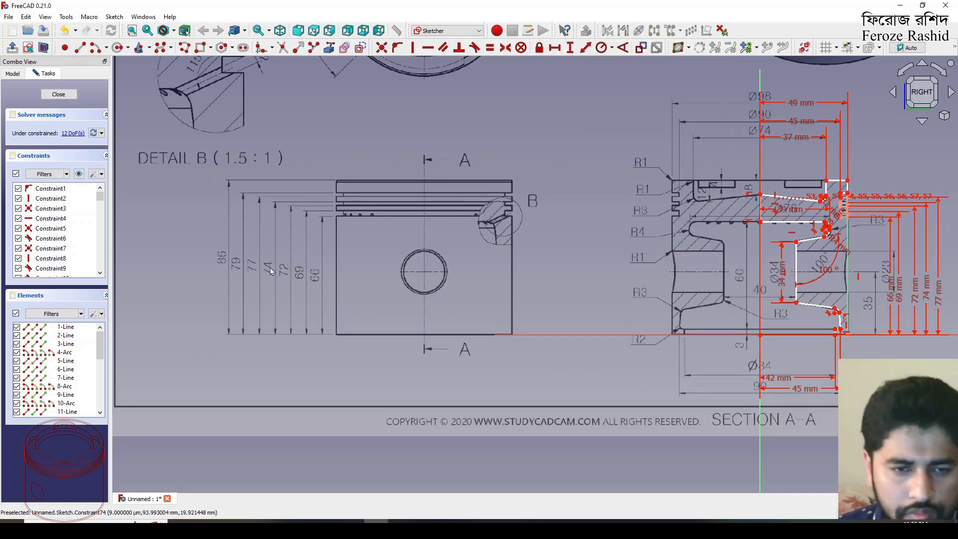
Set the height of the uppermost ring groove's top edge above the base to 79 mm and move the dimension clear of the profile.
{"action": "left_click", "coordinate": [570, 48]}
{"action": "key", "text": "Return"}
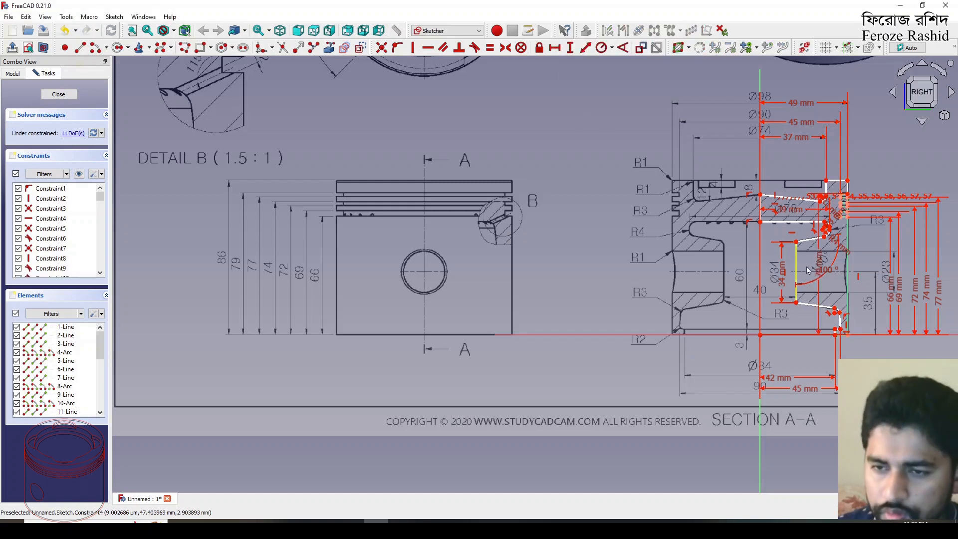
{"action": "left_click_drag", "start_coordinate": [944, 293], "coordinate": [947, 293]}
Set the piston's overall height from the base to the top rim to 86 mm.
{"action": "left_click", "coordinate": [847, 181]}
{"action": "left_click", "coordinate": [847, 335]}
{"action": "left_click", "coordinate": [585, 48]}
{"action": "type", "text": "8"}
{"action": "key", "text": "Return"}
Set the radius of the arc between the lower sloping boss edge and the skirt's inner wall to 3 mm.
{"action": "scroll", "coordinate": [875, 195], "scroll_direction": "up", "scroll_amount": 6}
{"action": "scroll", "coordinate": [660, 178], "scroll_direction": "down", "scroll_amount": 2}
{"action": "scroll", "coordinate": [650, 474], "scroll_direction": "up", "scroll_amount": 2}
{"action": "left_click", "coordinate": [691, 341]}
{"action": "scroll", "coordinate": [778, 344], "scroll_direction": "down", "scroll_amount": 1}
{"action": "left_click", "coordinate": [601, 49]}
{"action": "type", "text": "3"}
{"action": "key", "text": "Return"}
Add corner-preserving fillets at the upper and lower inner corners of the pin boss.
{"action": "left_click", "coordinate": [272, 48]}
{"action": "left_click", "coordinate": [289, 74]}
{"action": "scroll", "coordinate": [642, 204], "scroll_direction": "up", "scroll_amount": 3}
{"action": "left_click", "coordinate": [606, 178]}
{"action": "left_click", "coordinate": [589, 196]}
{"action": "left_click", "coordinate": [589, 396]}
{"action": "left_click", "coordinate": [604, 428]}
{"action": "scroll", "coordinate": [609, 339], "scroll_direction": "down", "scroll_amount": 1}
{"action": "scroll", "coordinate": [619, 220], "scroll_direction": "down", "scroll_amount": 1}
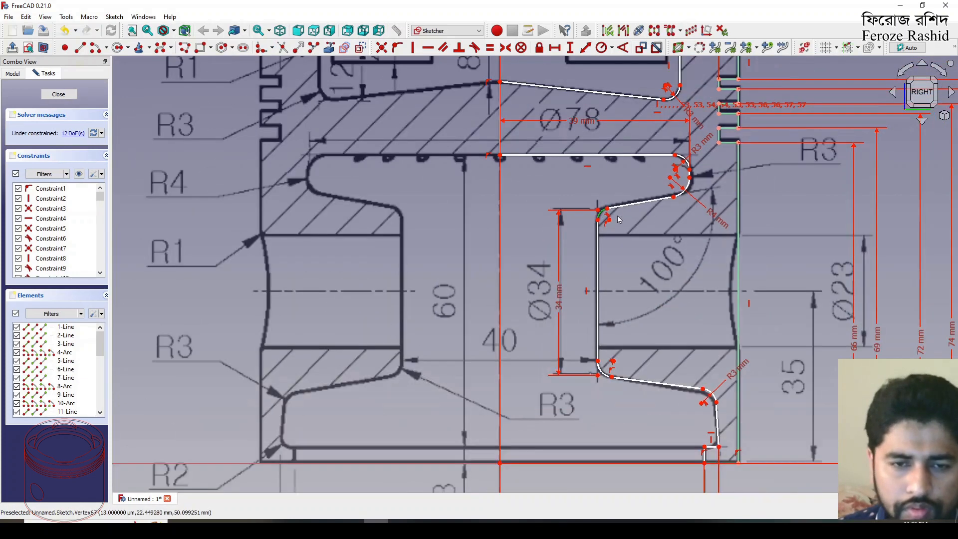
Set the radius of the pin boss's upper inner fillet to 3 mm, with the lower one constrained equal.
{"action": "left_click", "coordinate": [601, 48]}
{"action": "type", "text": "3"}
{"action": "key", "text": "Return"}
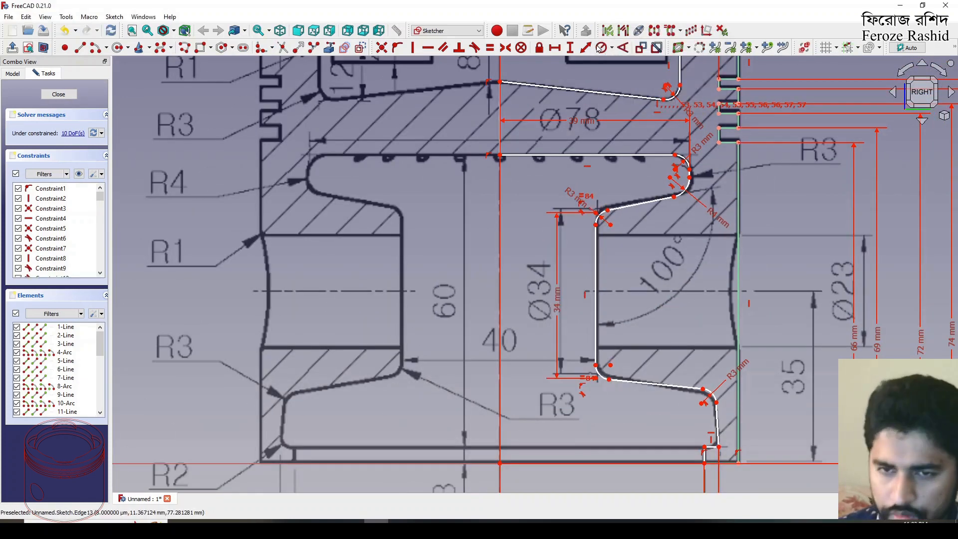
{"action": "left_click_drag", "start_coordinate": [596, 235], "coordinate": [597, 234]}
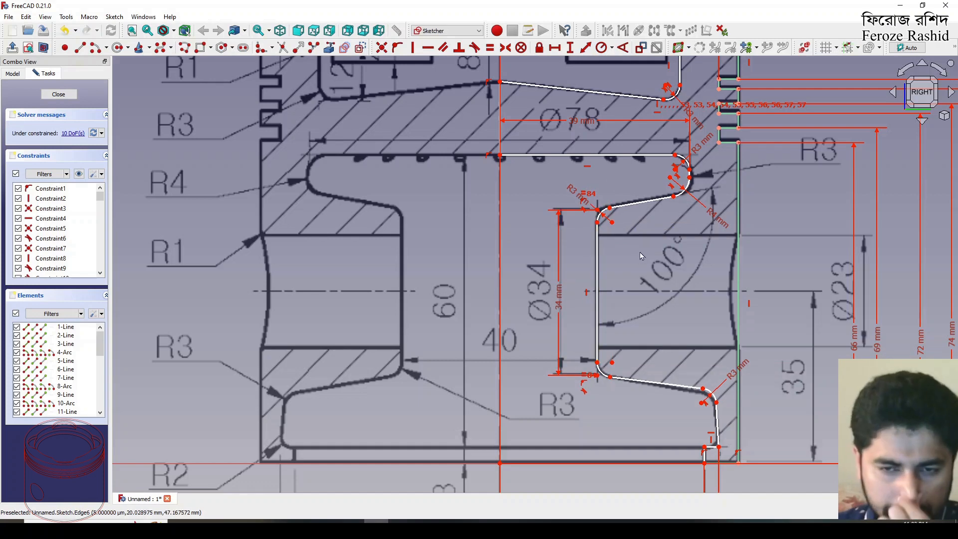
Set the crown's centre point on the vertical axis 8 mm below the piston's top rim.
{"action": "scroll", "coordinate": [640, 250], "scroll_direction": "down", "scroll_amount": 2}
{"action": "scroll", "coordinate": [641, 114], "scroll_direction": "up", "scroll_amount": 2}
{"action": "left_click", "coordinate": [680, 134]}
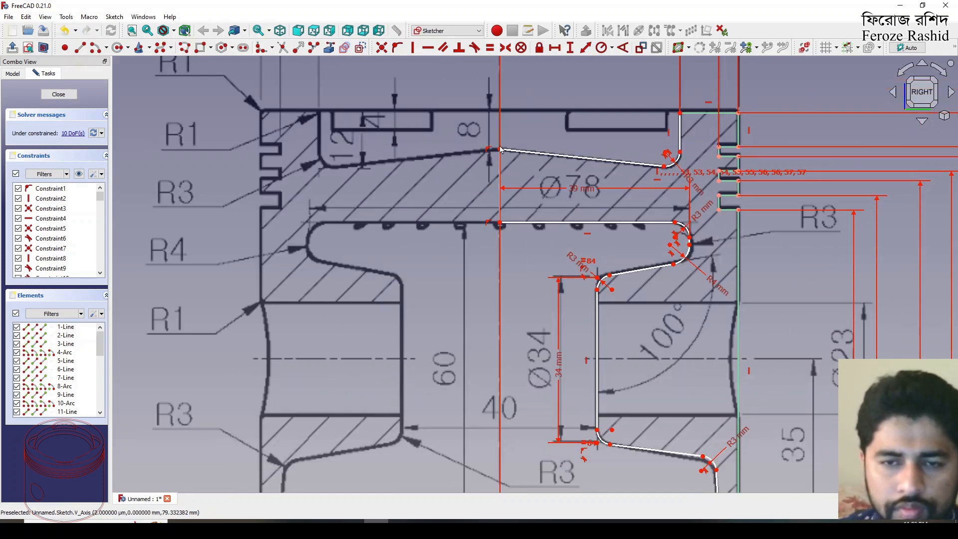
{"action": "left_click", "coordinate": [570, 48]}
{"action": "key", "text": "Return"}
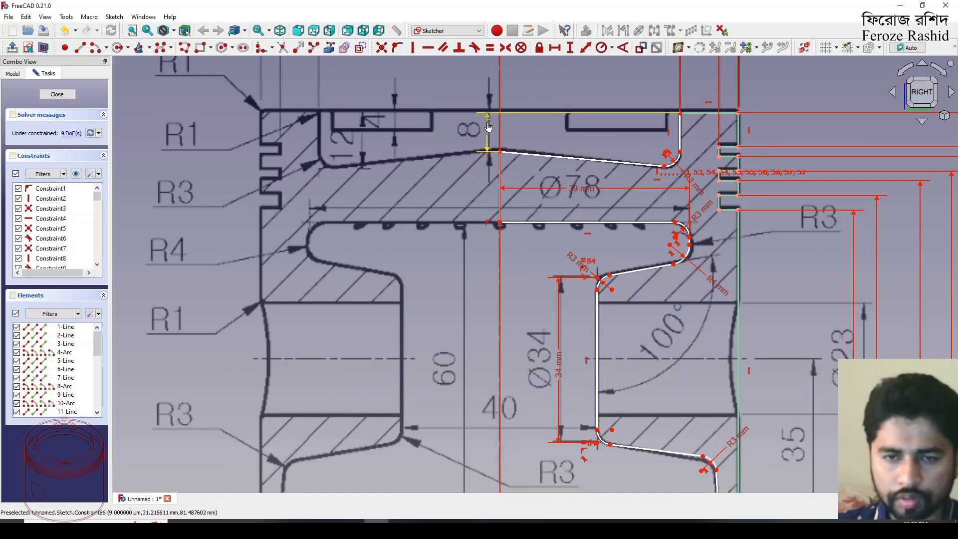
Set the height of the inner ceiling above the base to 63 mm and the step at the skirt's inner lower edge to 3 mm.
{"action": "scroll", "coordinate": [489, 129], "scroll_direction": "down", "scroll_amount": 2}
{"action": "scroll", "coordinate": [483, 193], "scroll_direction": "up", "scroll_amount": 3}
{"action": "scroll", "coordinate": [482, 192], "scroll_direction": "down", "scroll_amount": 4}
{"action": "left_click", "coordinate": [513, 187]}
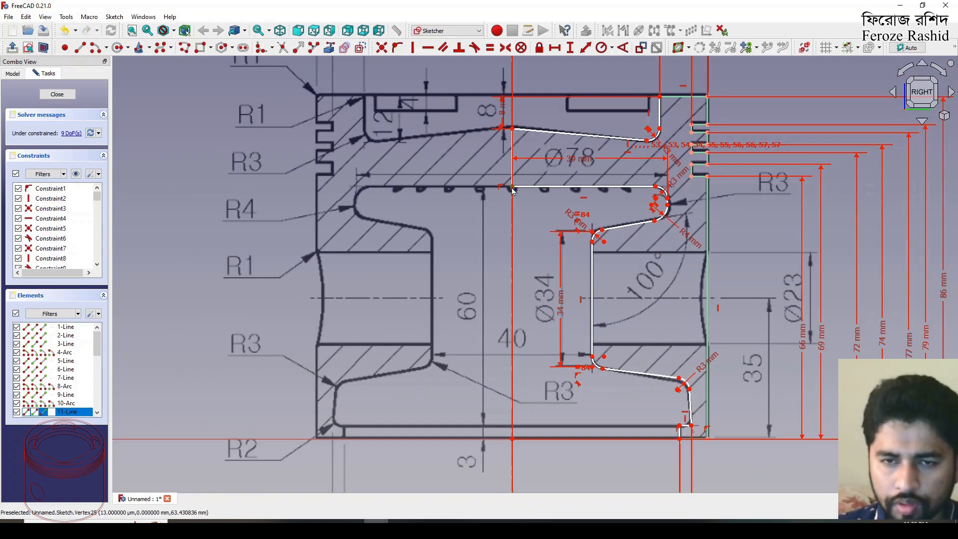
{"action": "left_click", "coordinate": [512, 439]}
{"action": "left_click", "coordinate": [569, 49]}
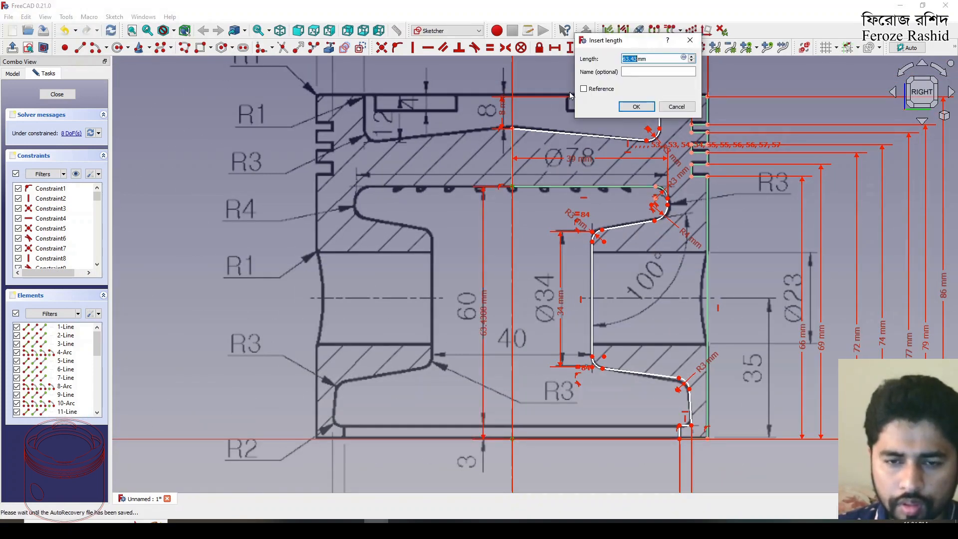
{"action": "type", "text": "63"}
{"action": "key", "text": "Return"}
{"action": "left_click", "coordinate": [570, 50]}
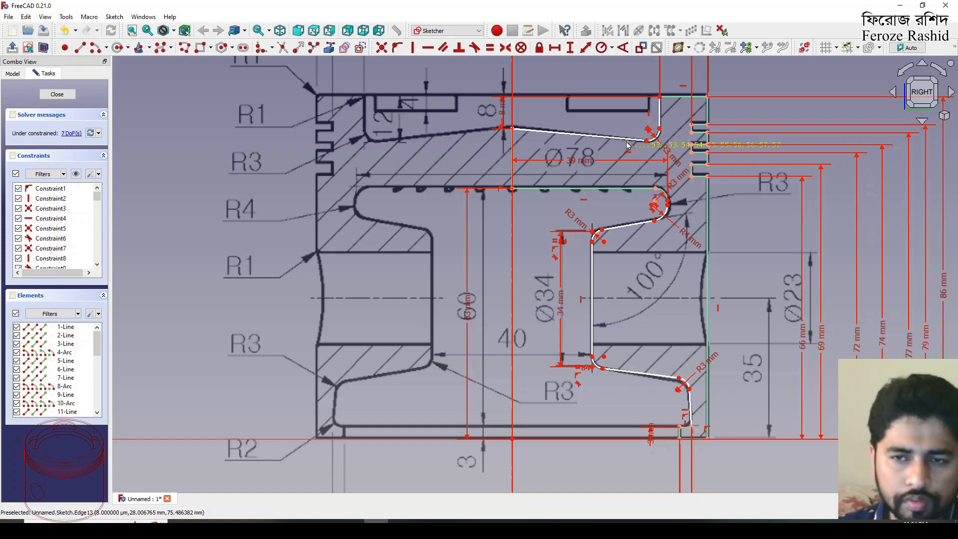
Set the depth of the crown recess's lowest point below the top rim to 12 mm.
{"action": "left_click", "coordinate": [646, 140]}
{"action": "left_click", "coordinate": [659, 97]}
{"action": "left_click", "coordinate": [571, 49]}
{"action": "type", "text": "12"}
{"action": "key", "text": "Return"}
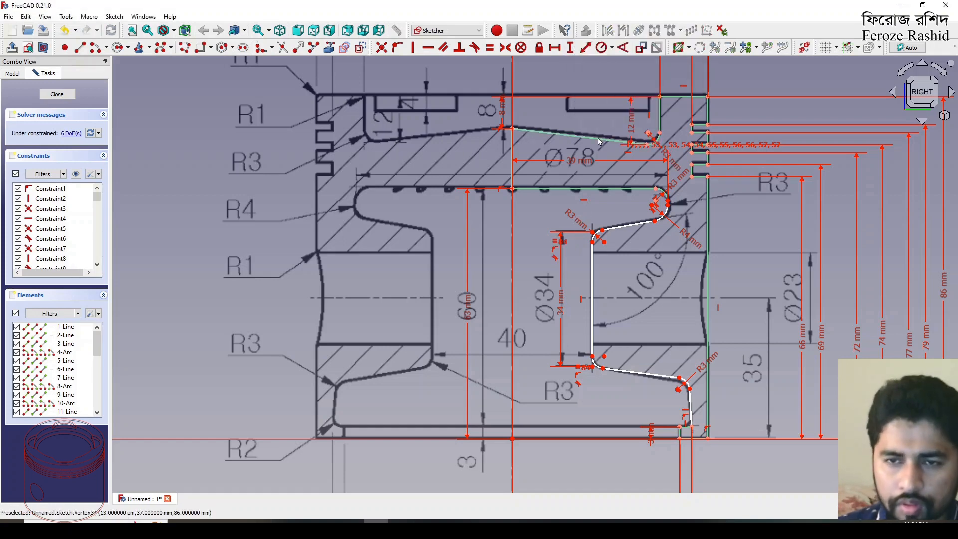
{"action": "scroll", "coordinate": [588, 122], "scroll_direction": "down", "scroll_amount": 3}
{"action": "scroll", "coordinate": [647, 215], "scroll_direction": "up", "scroll_amount": 5}
{"action": "scroll", "coordinate": [647, 214], "scroll_direction": "down", "scroll_amount": 2}
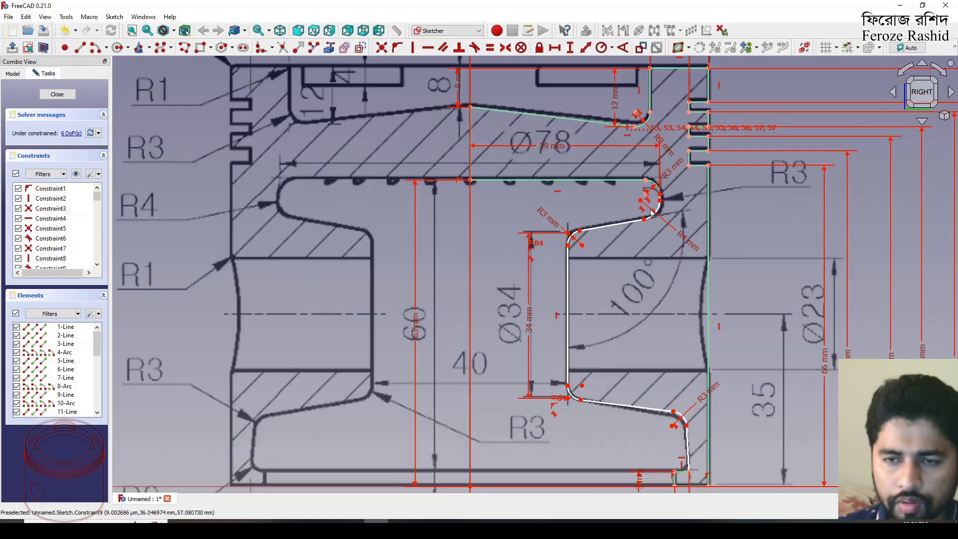
{"action": "scroll", "coordinate": [657, 202], "scroll_direction": "down", "scroll_amount": 1}
{"action": "scroll", "coordinate": [642, 213], "scroll_direction": "down", "scroll_amount": 2}
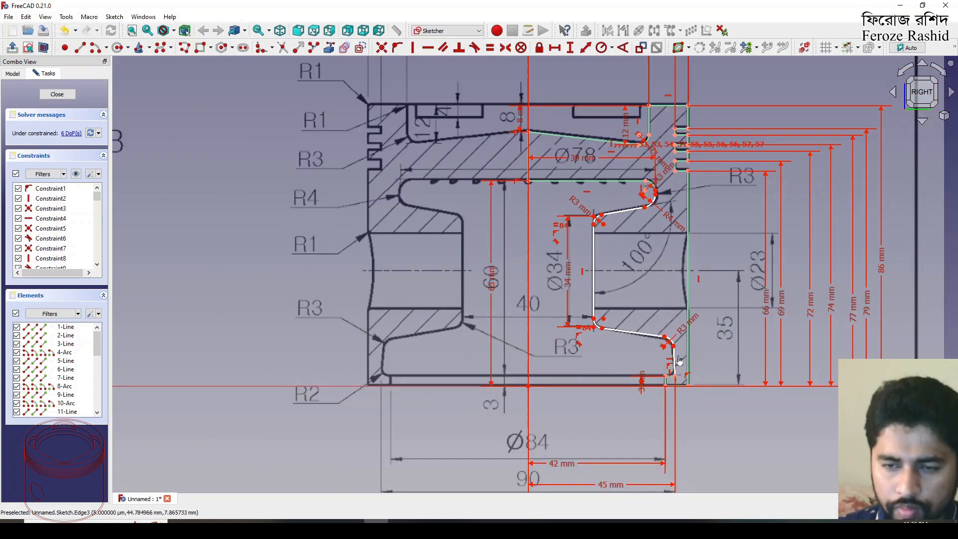
{"action": "left_click", "coordinate": [633, 333]}
{"action": "left_click", "coordinate": [629, 213]}
{"action": "left_click", "coordinate": [594, 254]}
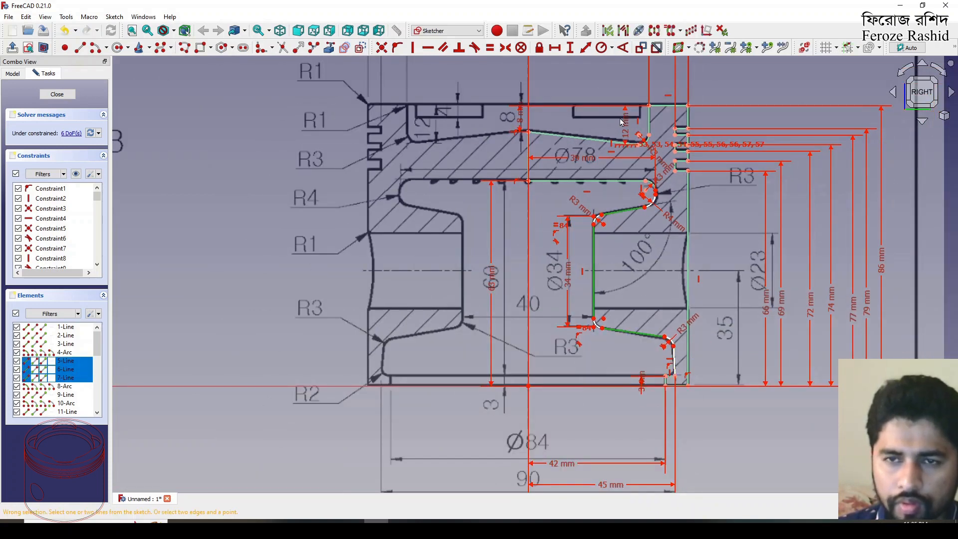
{"action": "left_click", "coordinate": [624, 192]}
Set the angle between the upper sloping boss edge and the boss's vertical inner face to 100°.
{"action": "left_click", "coordinate": [626, 211]}
{"action": "left_click", "coordinate": [594, 252]}
{"action": "type", "text": "ka100"}
{"action": "key", "text": "Return"}
{"action": "left_click_drag", "start_coordinate": [635, 252], "coordinate": [593, 272]}
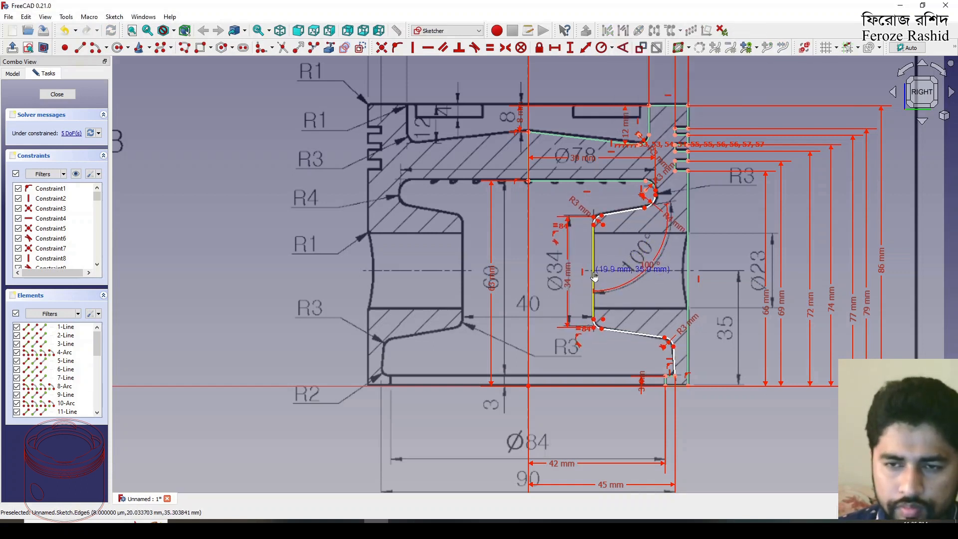
Set the angle between the lower sloping boss edge and the horizontal axis to 8° and shift the angle dimension aside.
{"action": "left_click", "coordinate": [637, 335]}
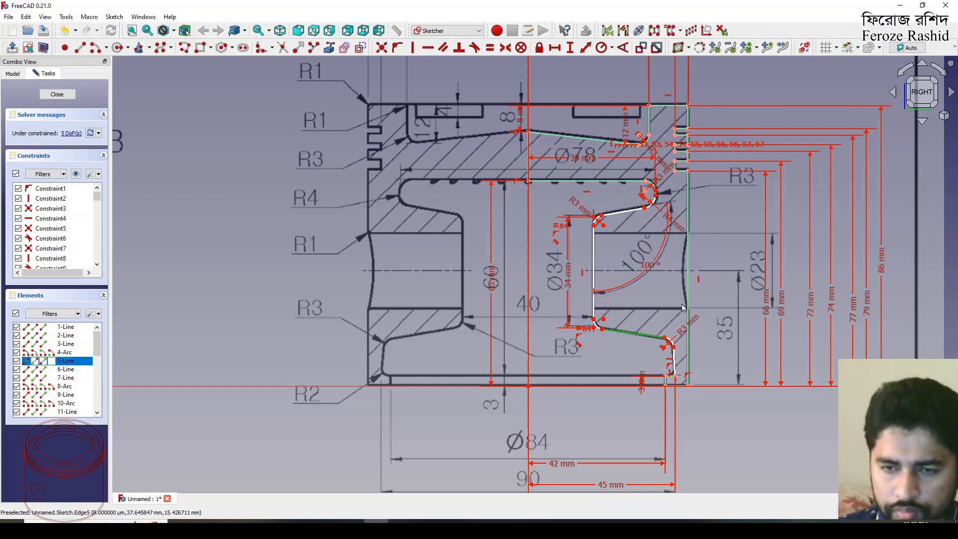
{"action": "left_click", "coordinate": [623, 48]}
{"action": "type", "text": "8"}
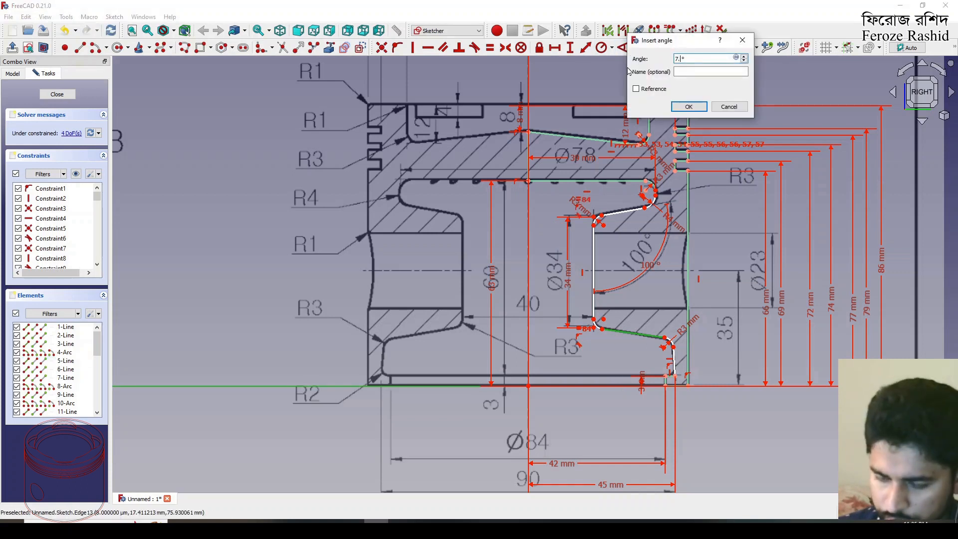
{"action": "key", "text": "Return"}
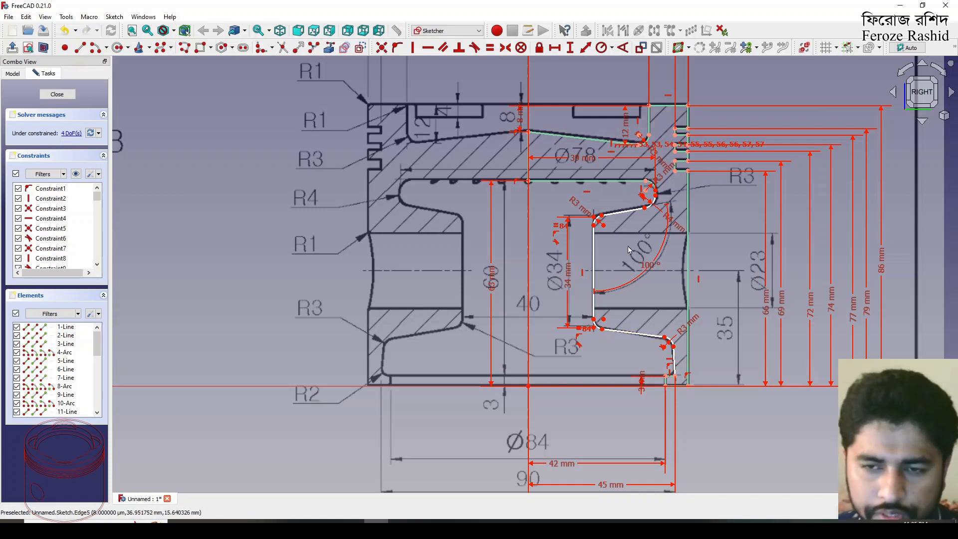
{"action": "mouse_move", "coordinate": [595, 248]}
{"action": "left_mouse_down"}
{"action": "mouse_move", "coordinate": [593, 240]}
{"action": "mouse_move", "coordinate": [591, 248]}
{"action": "left_mouse_up"}
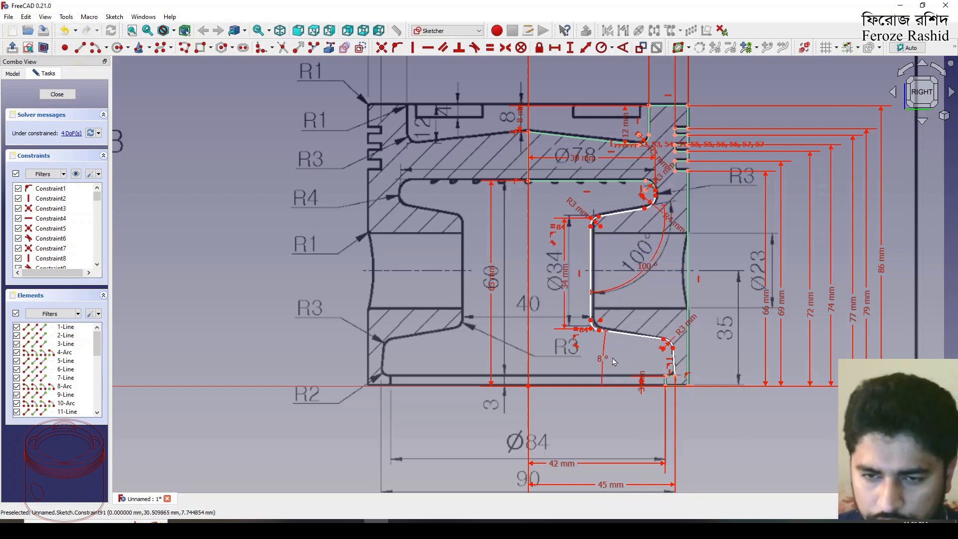
{"action": "left_click_drag", "start_coordinate": [603, 359], "coordinate": [609, 360]}
{"action": "left_click_drag", "start_coordinate": [590, 299], "coordinate": [594, 299]}
Set the distance from the vertical axis to the boss's inner face to 20 mm and move the dimension below the boss.
{"action": "left_click", "coordinate": [593, 320]}
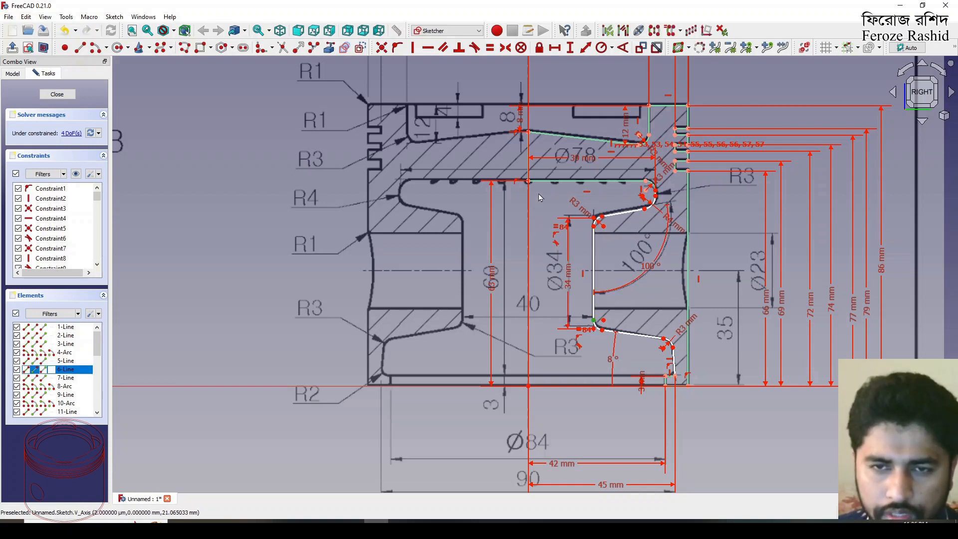
{"action": "left_click", "coordinate": [555, 50]}
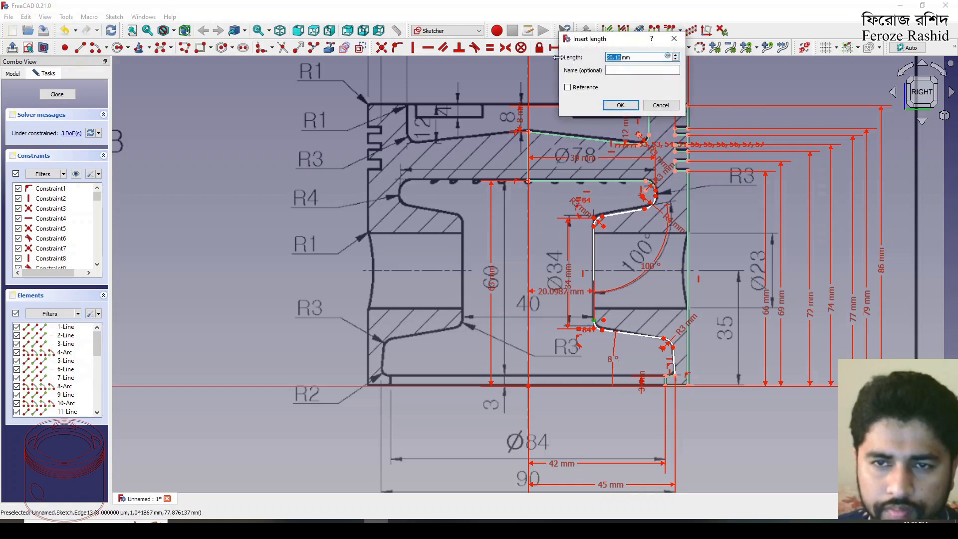
{"action": "key", "text": "Return"}
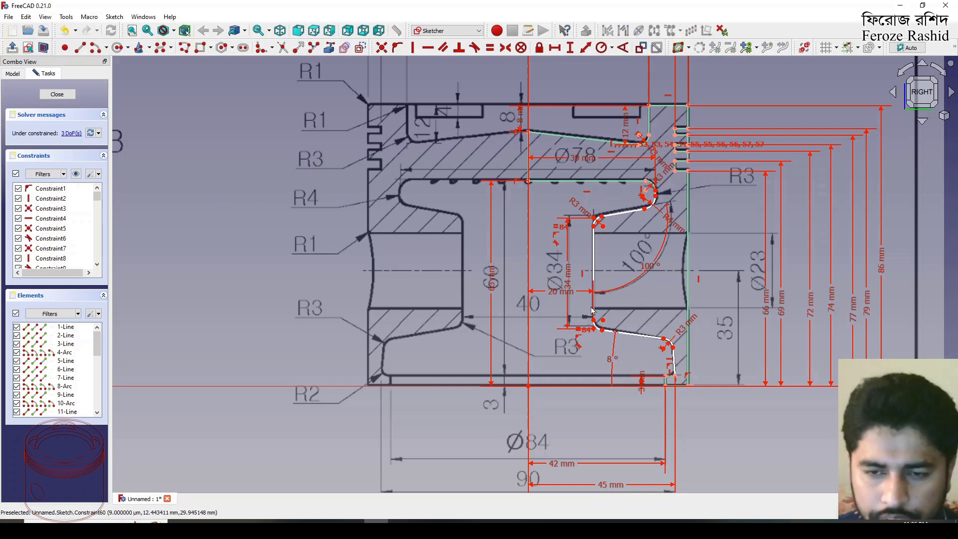
{"action": "left_click_drag", "start_coordinate": [560, 292], "coordinate": [557, 363]}
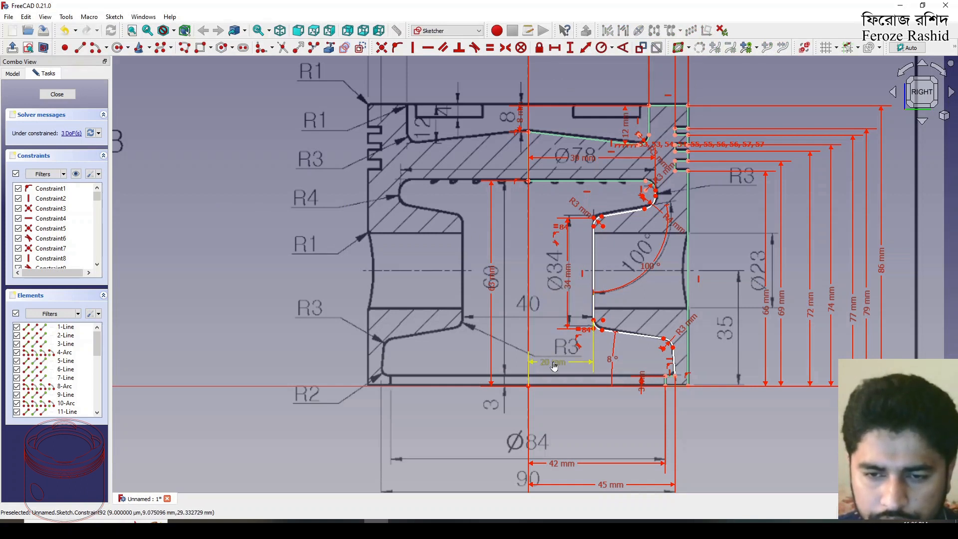
{"action": "left_click_drag", "start_coordinate": [593, 257], "coordinate": [595, 256]}
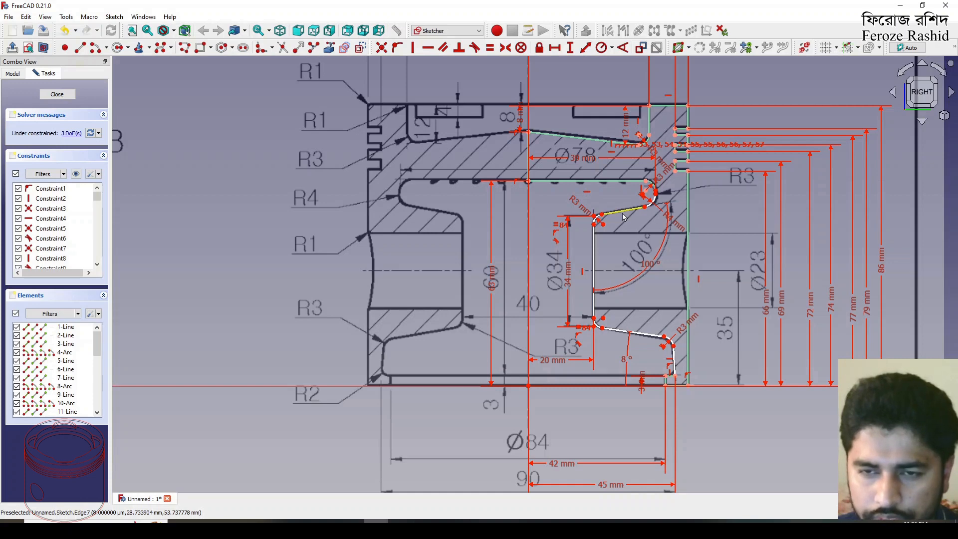
Dimension the height of the short vertical line joining the R3 and R4 arcs of the inner cavity.
{"action": "scroll", "coordinate": [656, 201], "scroll_direction": "up", "scroll_amount": 5}
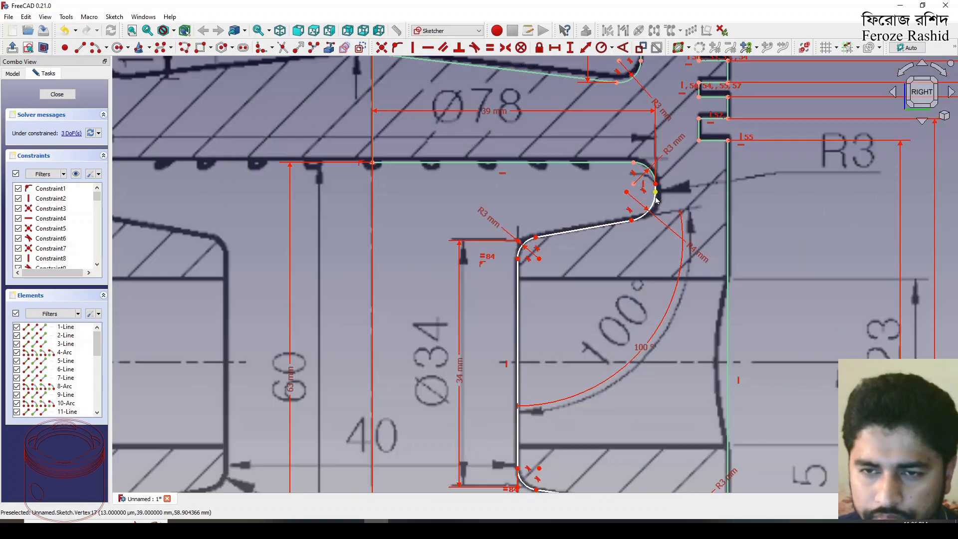
{"action": "left_click", "coordinate": [656, 188]}
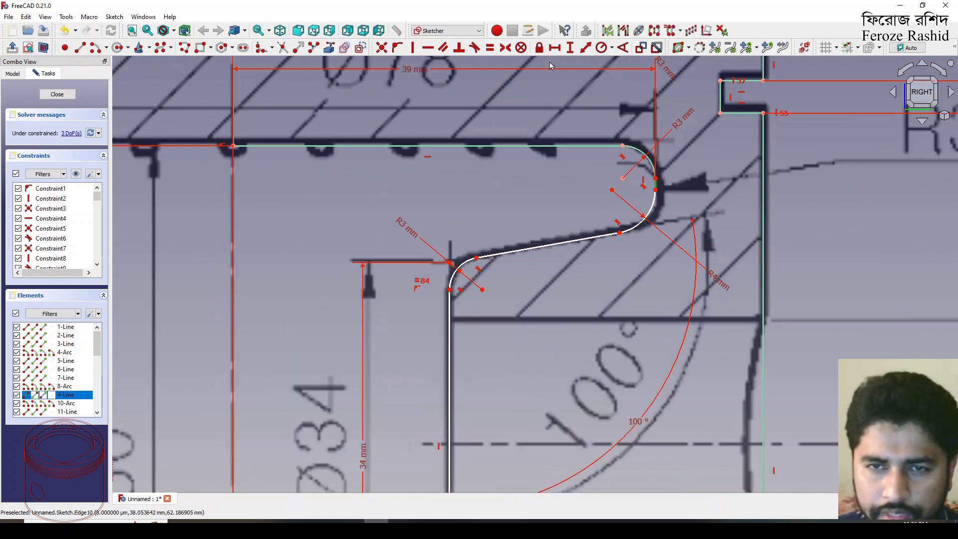
{"action": "left_click", "coordinate": [570, 49]}
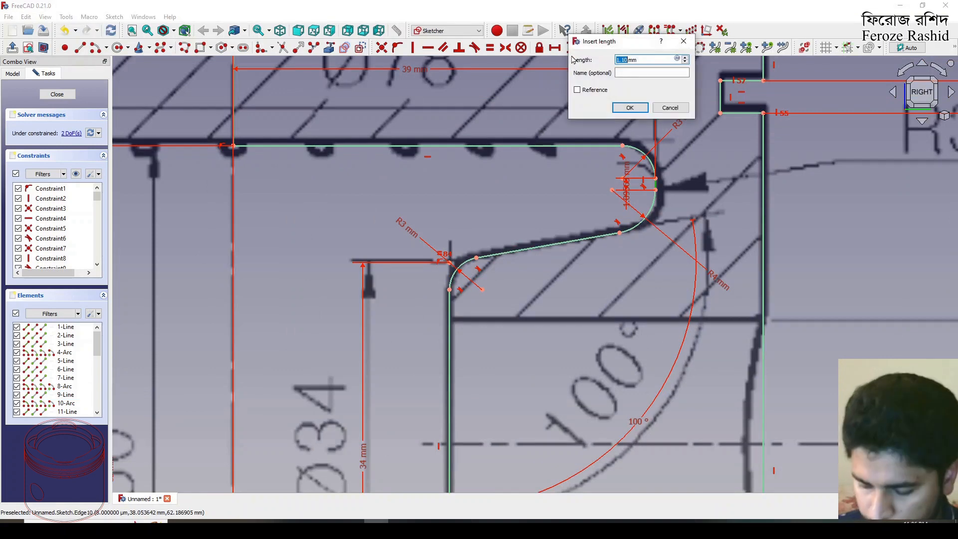
{"action": "key", "text": "Return"}
Try angles of 7.8° and 8.2° for the lower sloping boss edge.
{"action": "scroll", "coordinate": [588, 239], "scroll_direction": "down", "scroll_amount": 5}
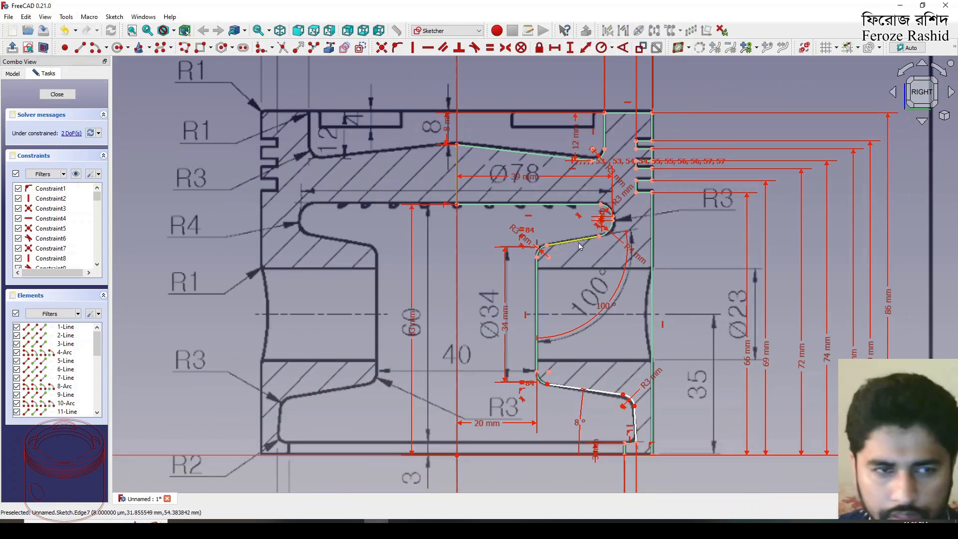
{"action": "scroll", "coordinate": [597, 424], "scroll_direction": "up", "scroll_amount": 2}
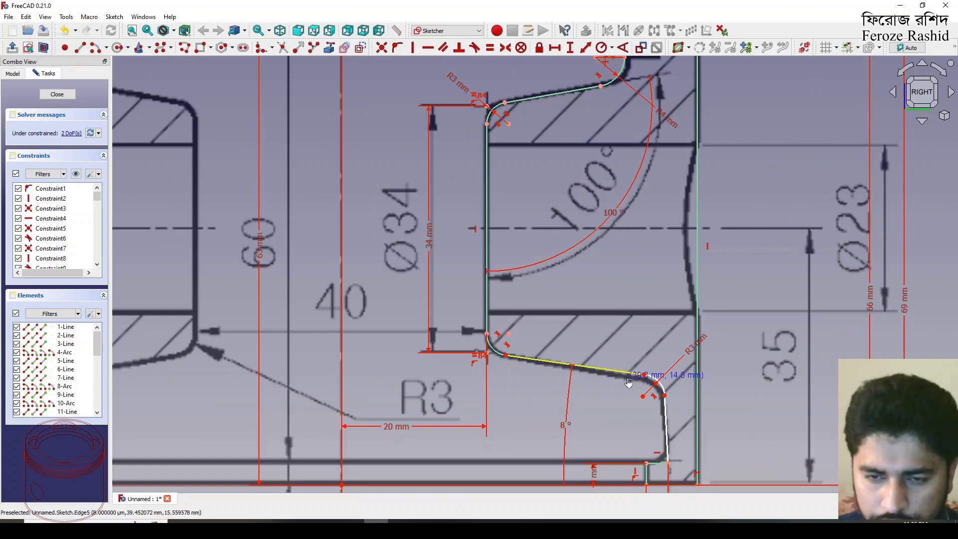
{"action": "left_click", "coordinate": [565, 425]}
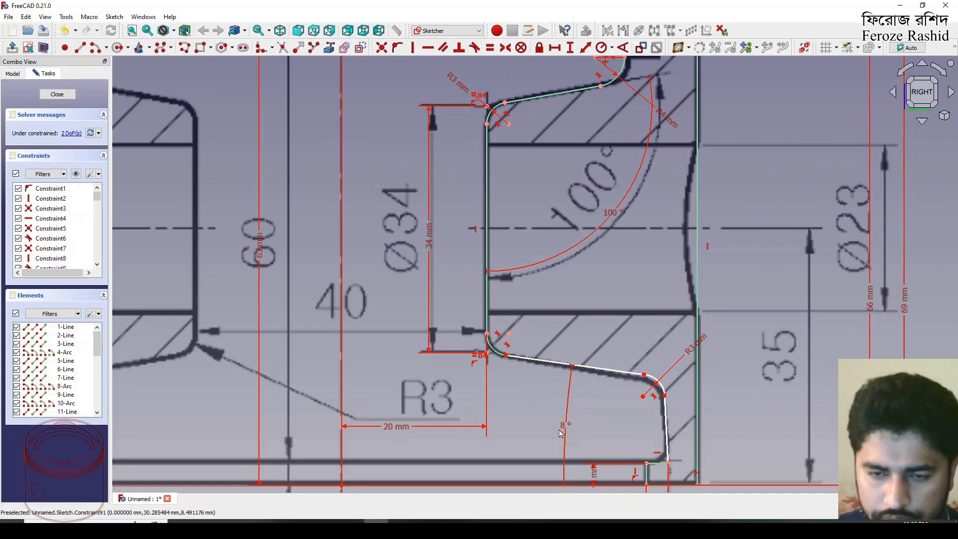
{"action": "double_click", "coordinate": [564, 427]}
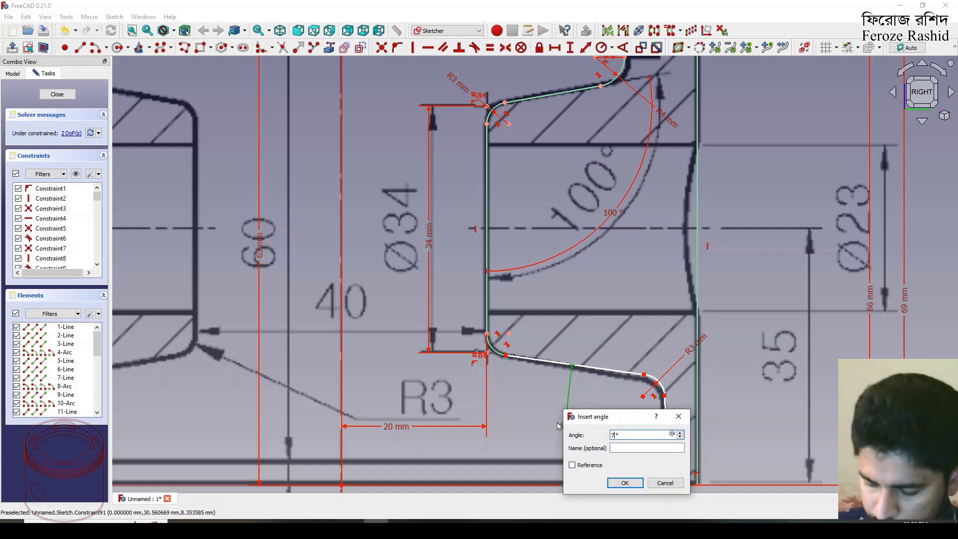
{"action": "key", "text": "Return"}
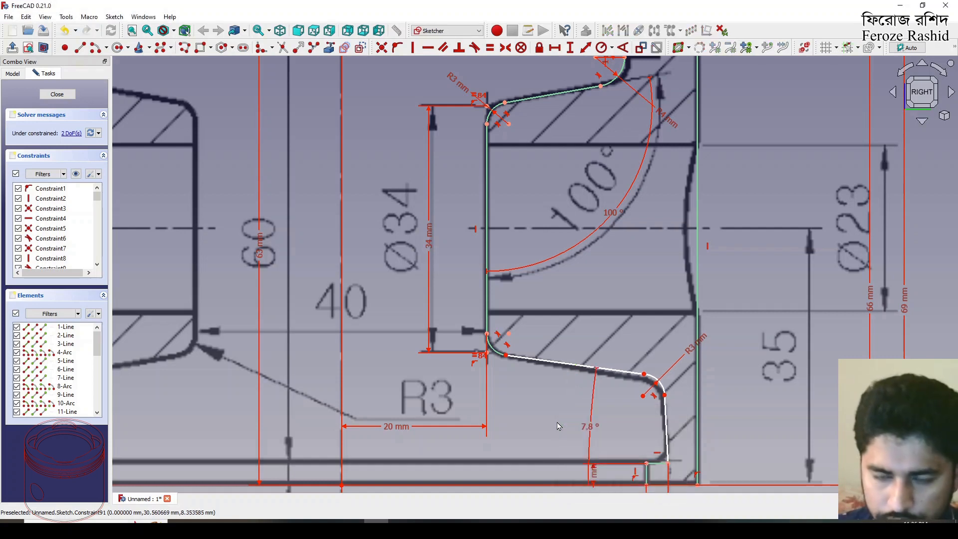
{"action": "double_click", "coordinate": [584, 425]}
{"action": "type", "text": "8.2"}
{"action": "key", "text": "Return"}
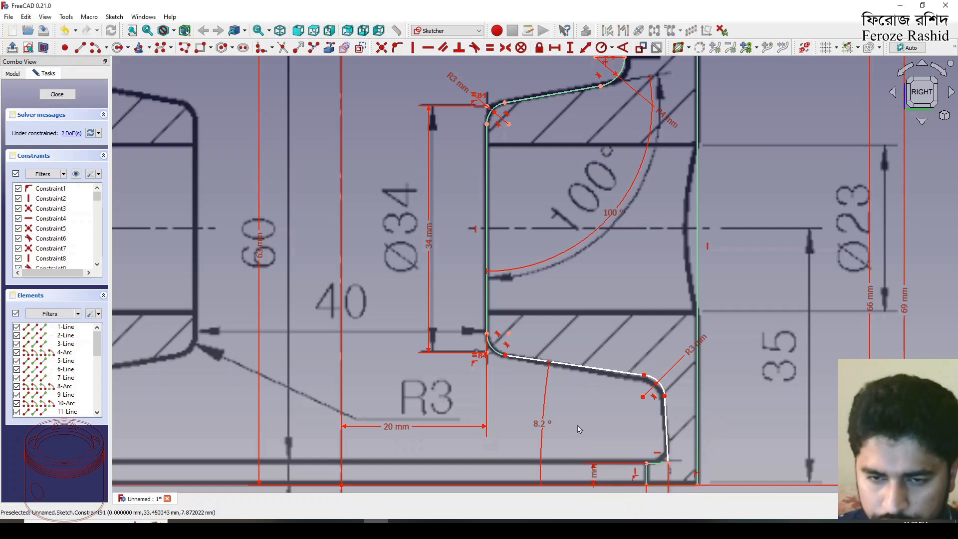
Try 8.5° for the lower sloping boss edge, then set its angle to 9° and shift the angle dimension aside.
{"action": "double_click", "coordinate": [538, 427]}
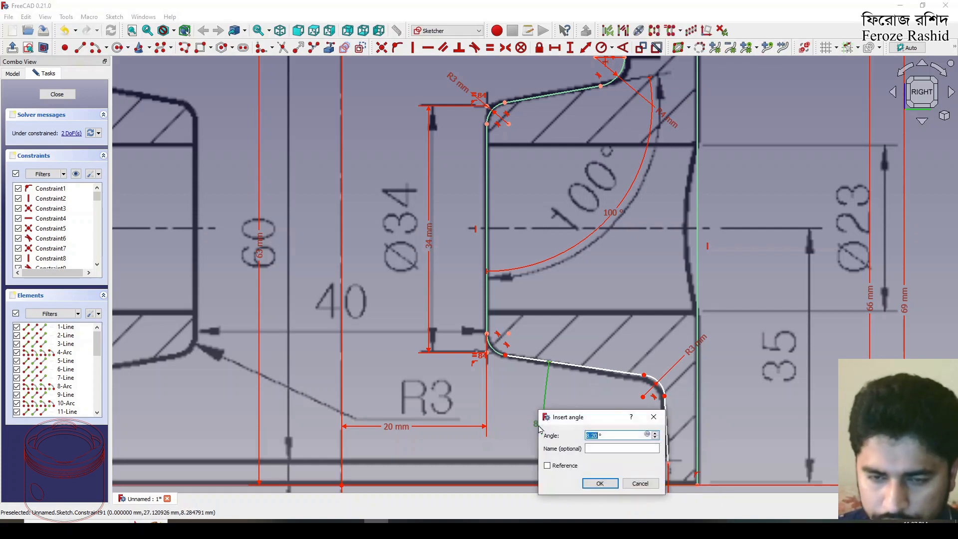
{"action": "key", "text": "Return"}
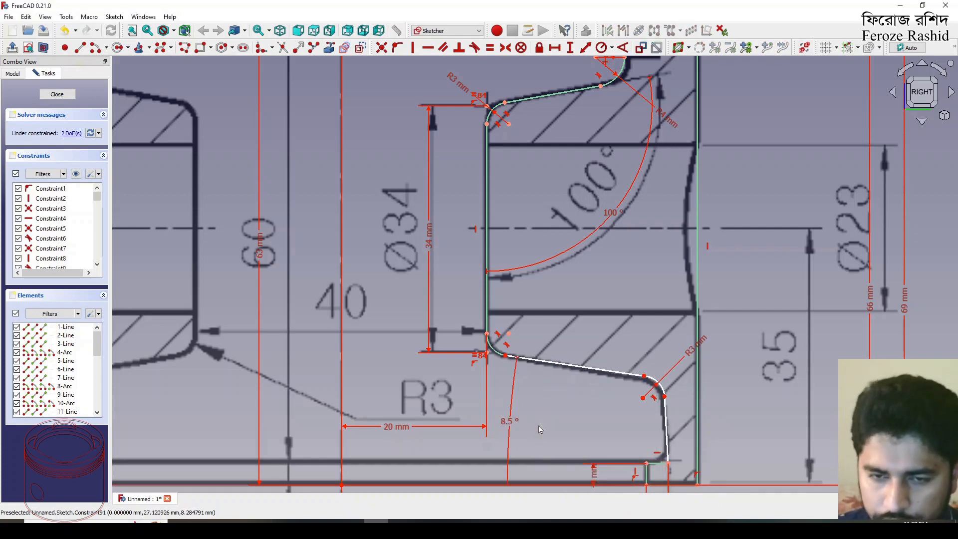
{"action": "double_click", "coordinate": [513, 425]}
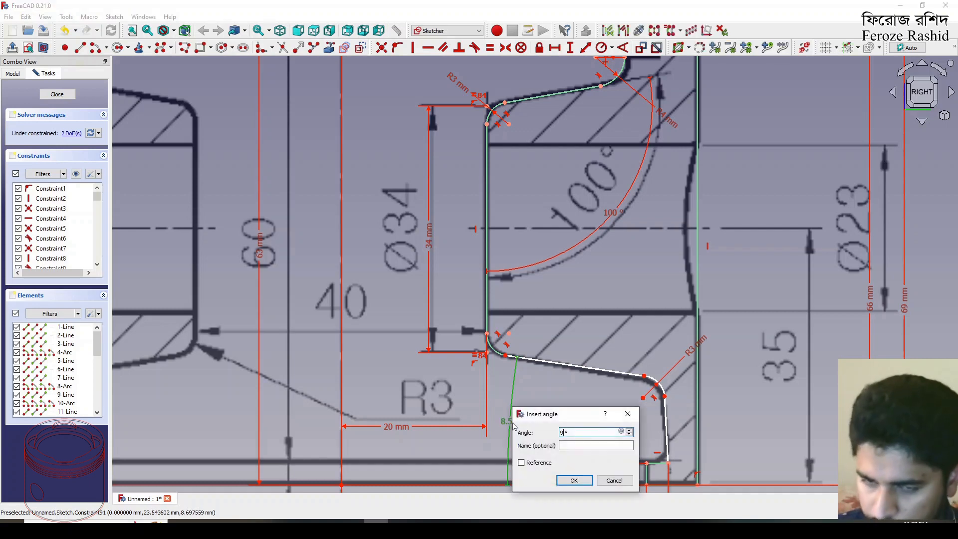
{"action": "type", "text": "9"}
{"action": "key", "text": "Return"}
{"action": "left_click_drag", "start_coordinate": [461, 428], "coordinate": [521, 422]}
{"action": "scroll", "coordinate": [577, 333], "scroll_direction": "down", "scroll_amount": 1}
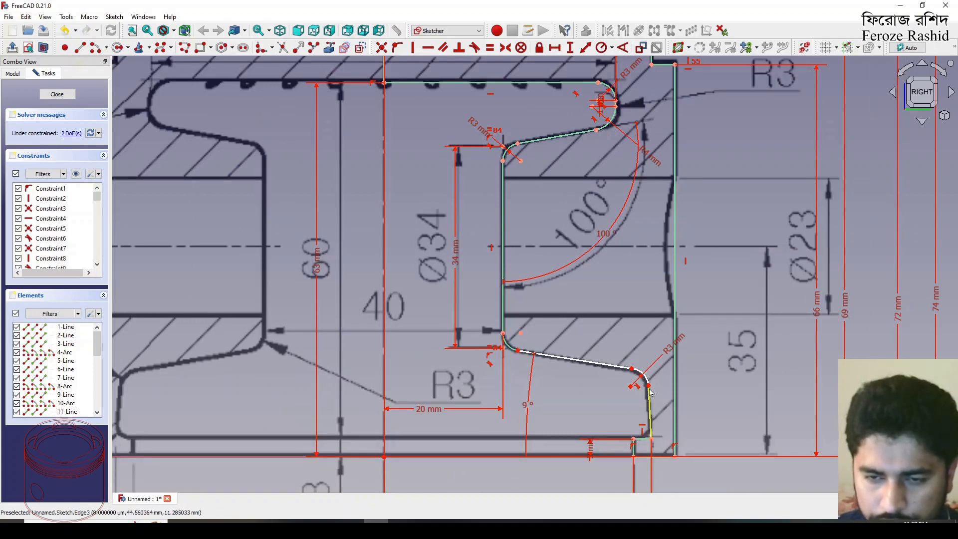
Make the lower sloping boss edge tangent to the R3 arc next to the skirt's inner wall and check the arc's remaining freedom.
{"action": "left_click_drag", "start_coordinate": [648, 388], "coordinate": [649, 393]}
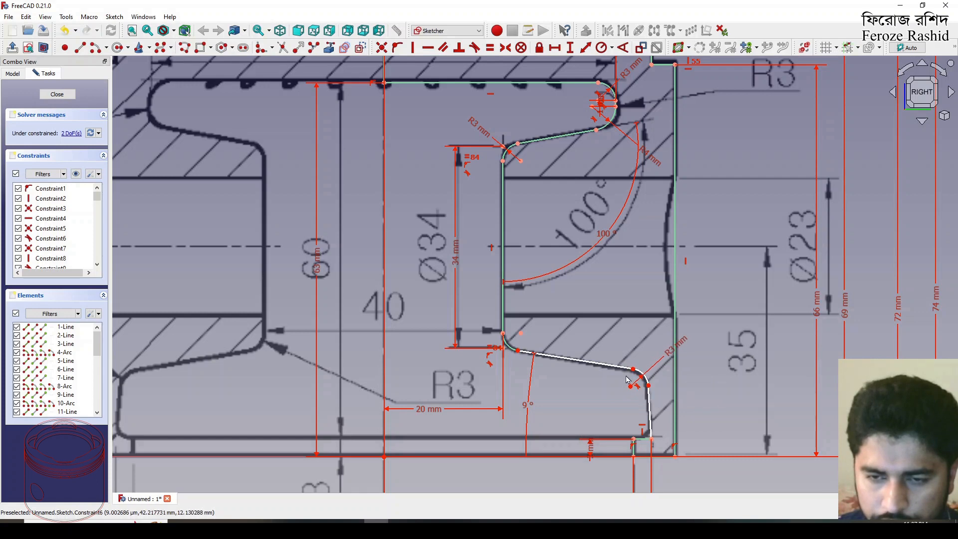
{"action": "left_click_drag", "start_coordinate": [632, 370], "coordinate": [621, 367]}
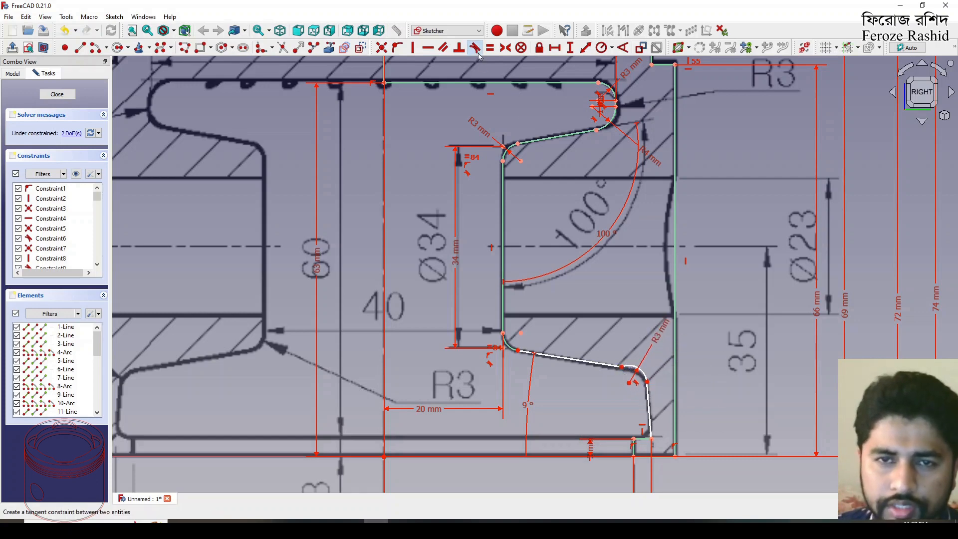
{"action": "left_click", "coordinate": [607, 364]}
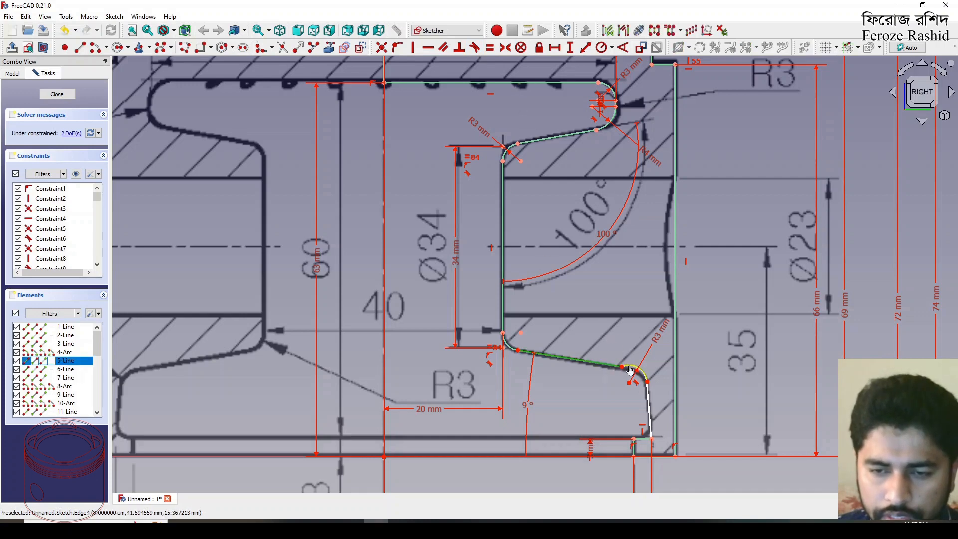
{"action": "left_click", "coordinate": [629, 366]}
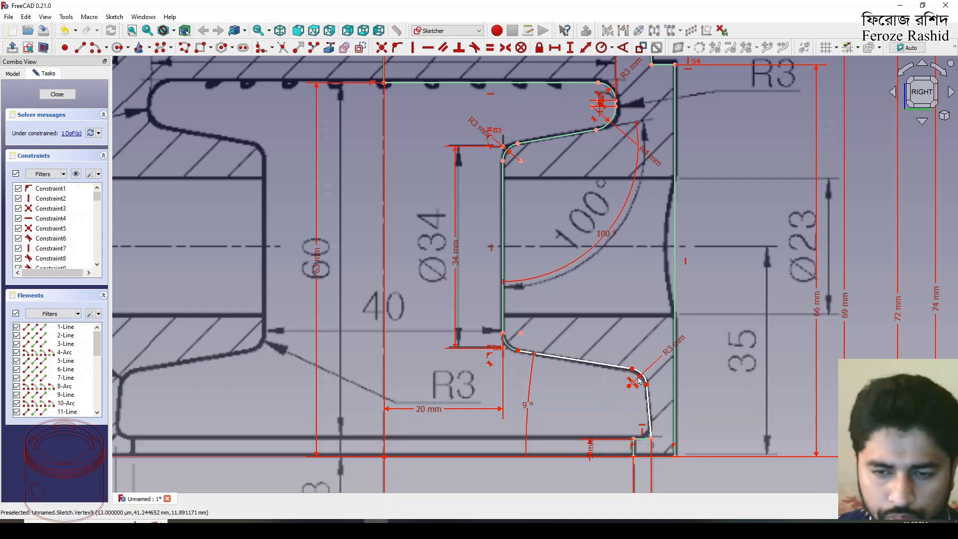
{"action": "left_click_drag", "start_coordinate": [642, 379], "coordinate": [649, 388]}
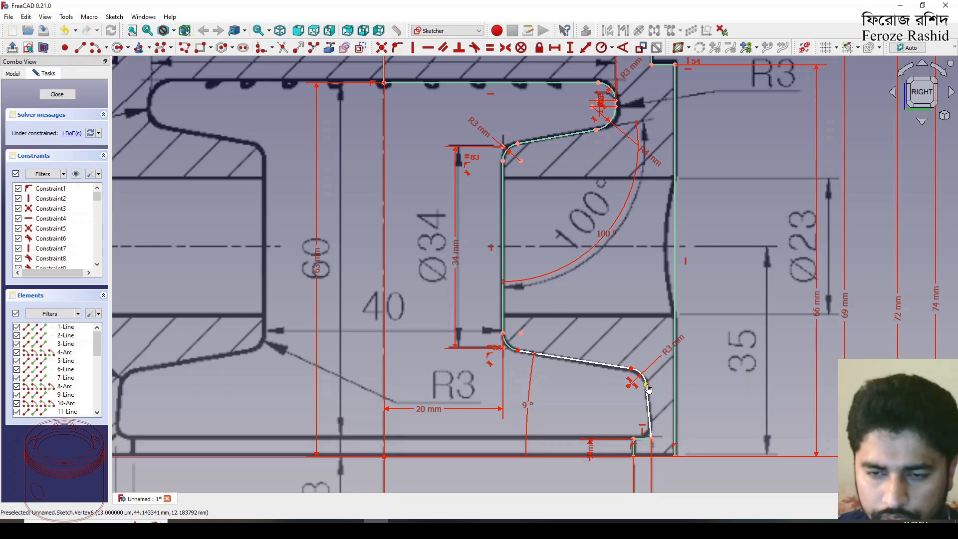
Set the horizontal distance between the lower end of that R3 arc and the piston's outer wall to 5 mm.
{"action": "left_click", "coordinate": [647, 388]}
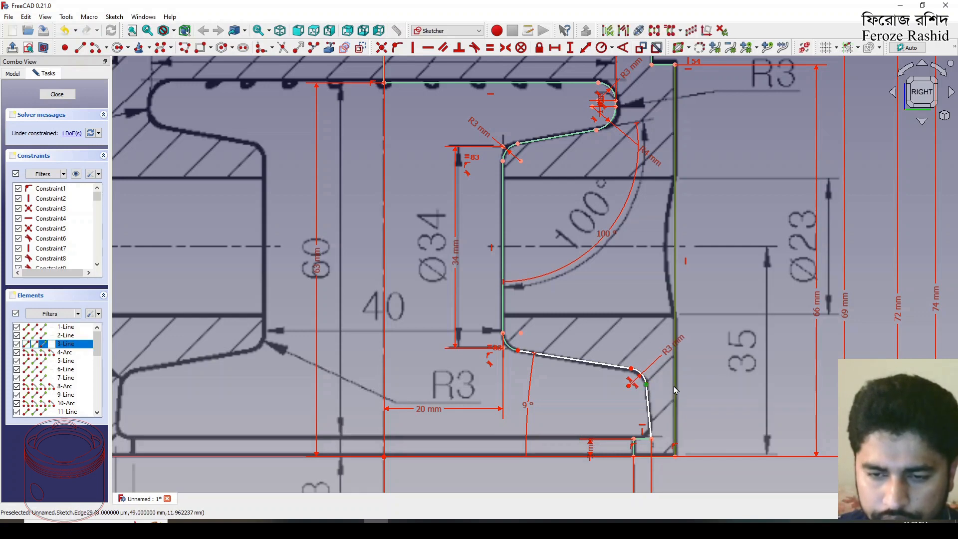
{"action": "left_click", "coordinate": [555, 48]}
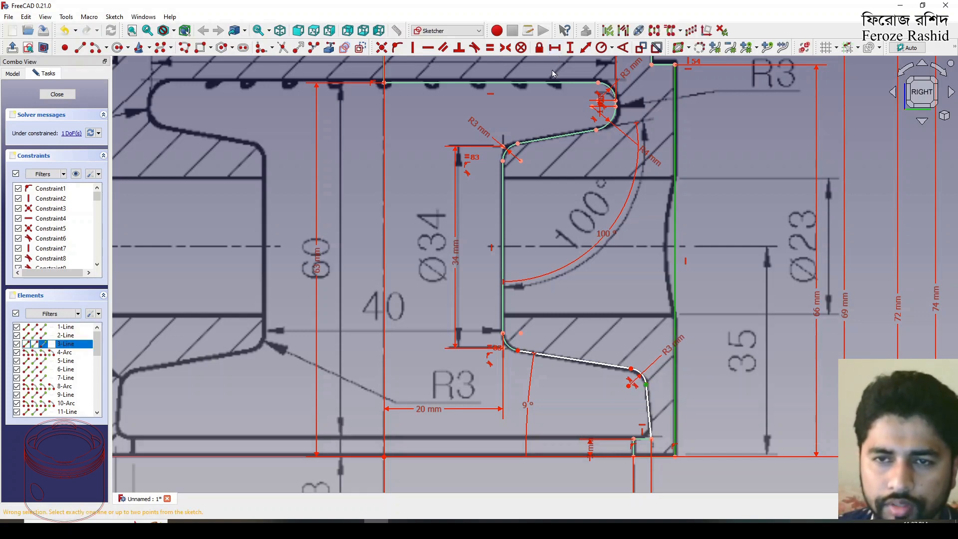
{"action": "left_click", "coordinate": [660, 400]}
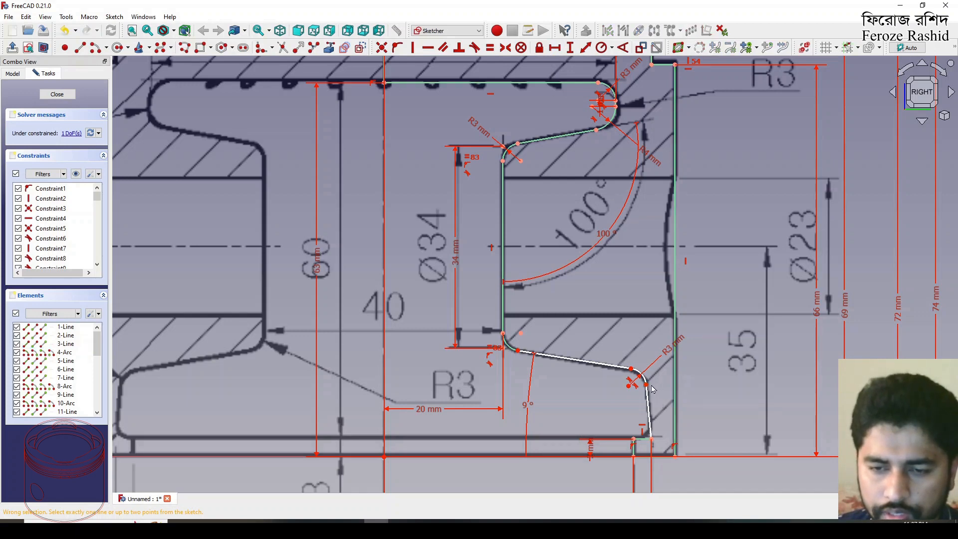
{"action": "left_click", "coordinate": [646, 385]}
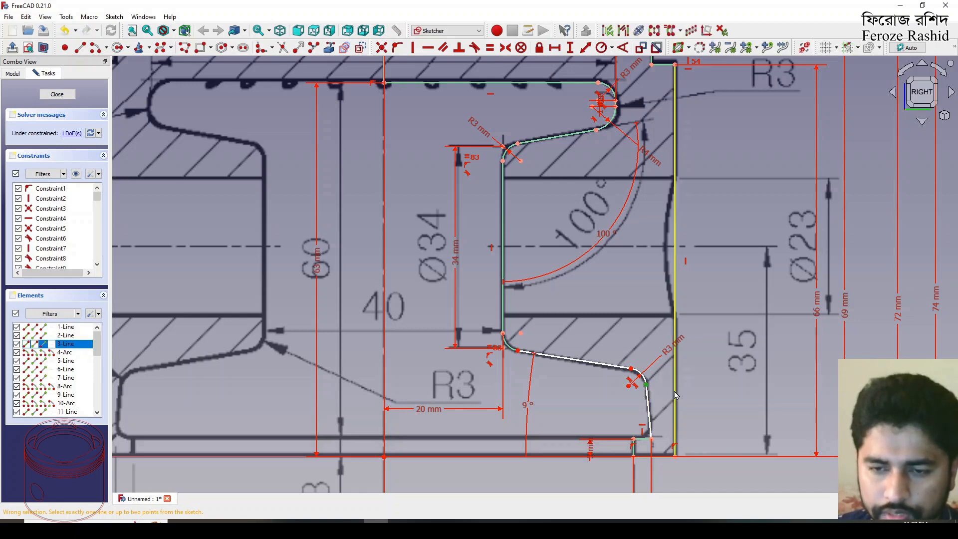
{"action": "left_click", "coordinate": [586, 47]}
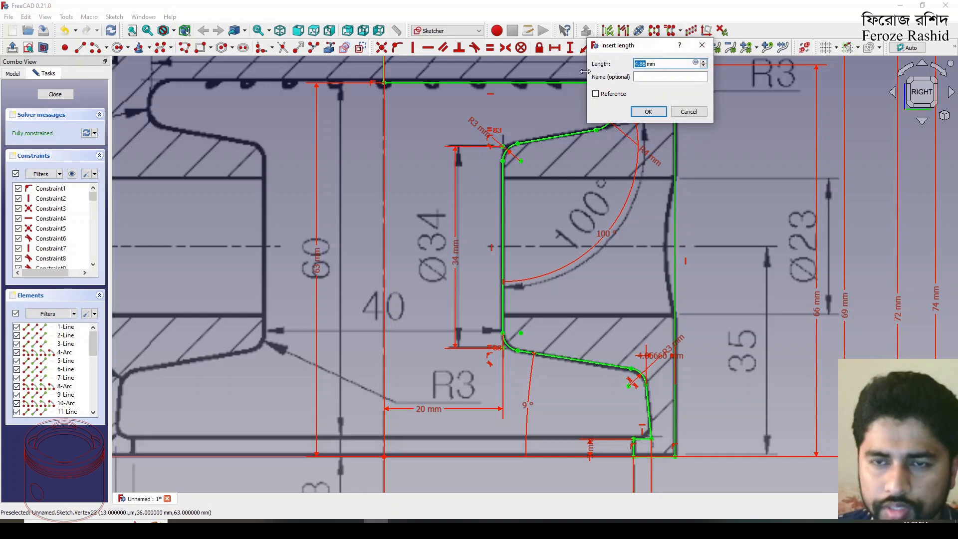
{"action": "type", "text": "5"}
{"action": "key", "text": "Return"}
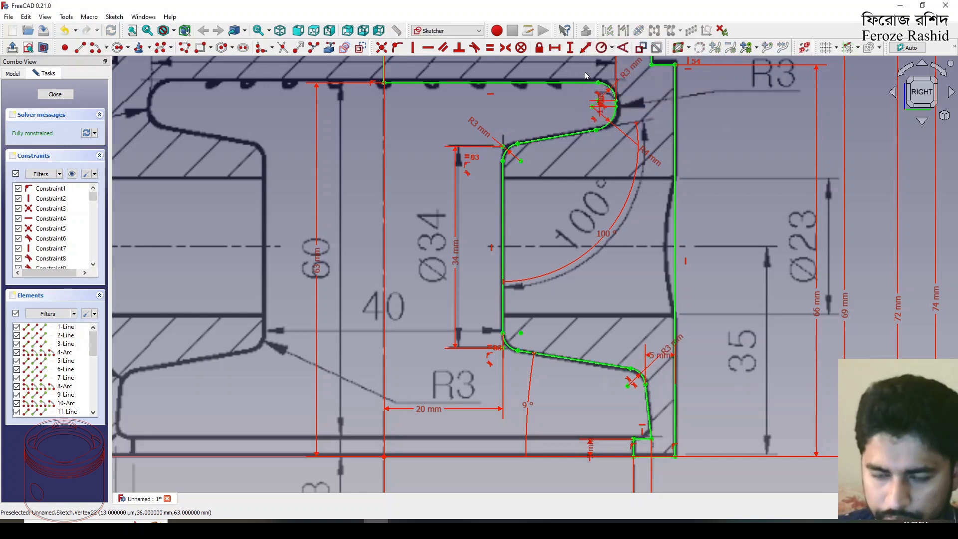
Close the half-section sketch and hide the 3D CAD EXERCISES 65 reference drawing.
{"action": "scroll", "coordinate": [641, 195], "scroll_direction": "down", "scroll_amount": 2}
{"action": "scroll", "coordinate": [662, 330], "scroll_direction": "down", "scroll_amount": 1}
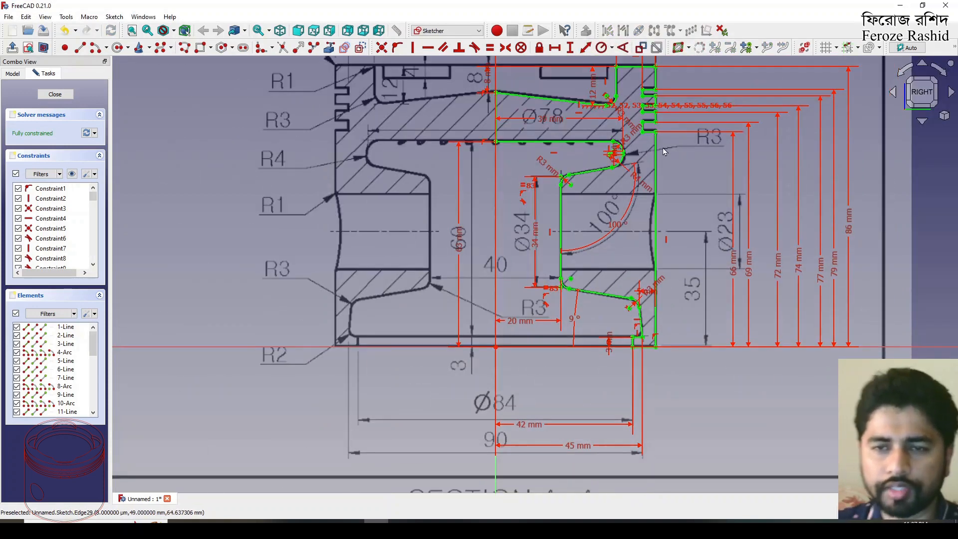
{"action": "scroll", "coordinate": [682, 281], "scroll_direction": "down", "scroll_amount": 1}
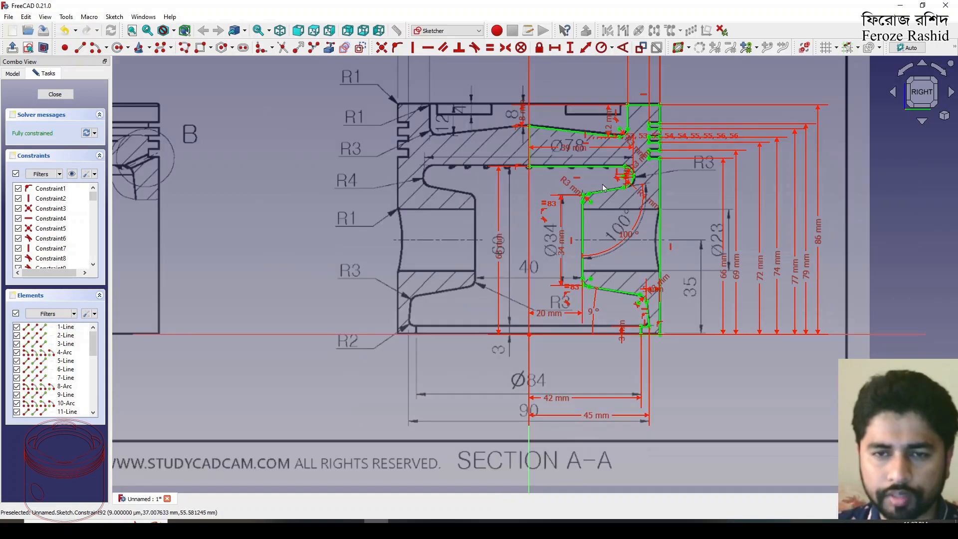
{"action": "left_click", "coordinate": [69, 97]}
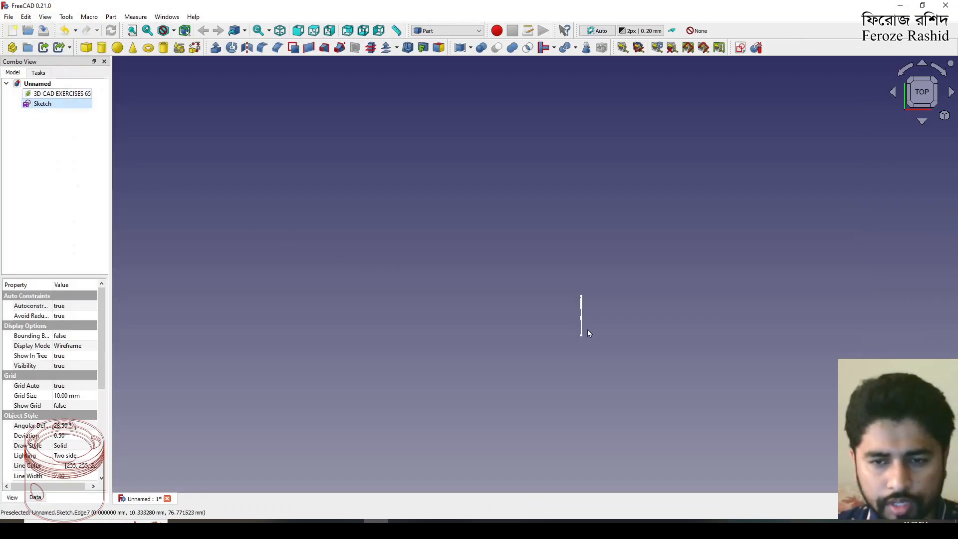
{"action": "mouse_move", "coordinate": [908, 143]}
{"action": "middle_mouse_down"}
{"action": "mouse_move", "coordinate": [733, 145]}
{"action": "mouse_move", "coordinate": [791, 104]}
{"action": "middle_mouse_up"}
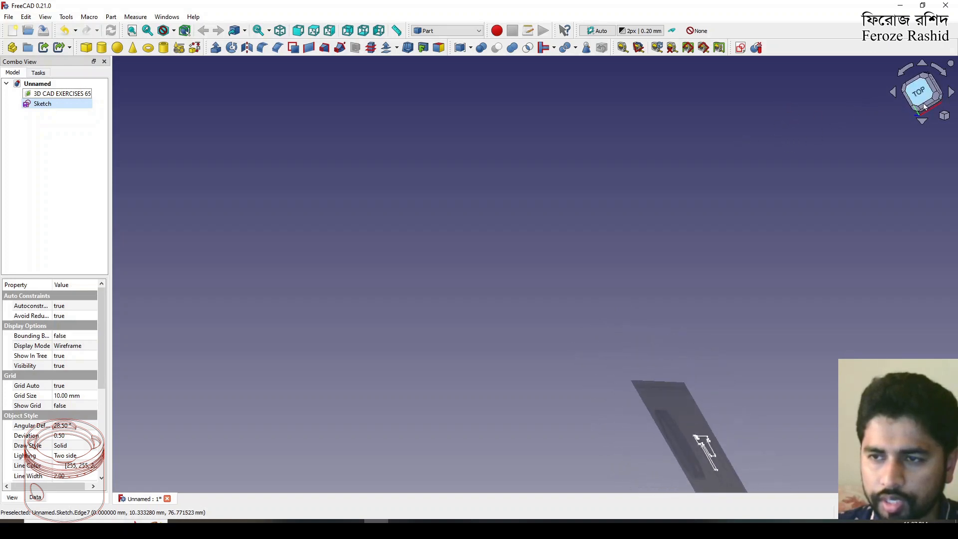
{"action": "left_click", "coordinate": [937, 86]}
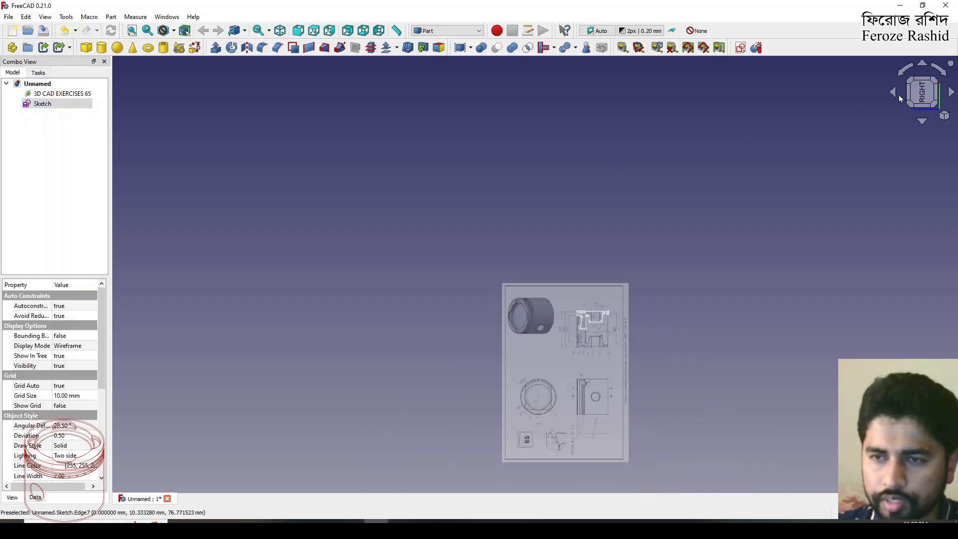
{"action": "left_click", "coordinate": [941, 75]}
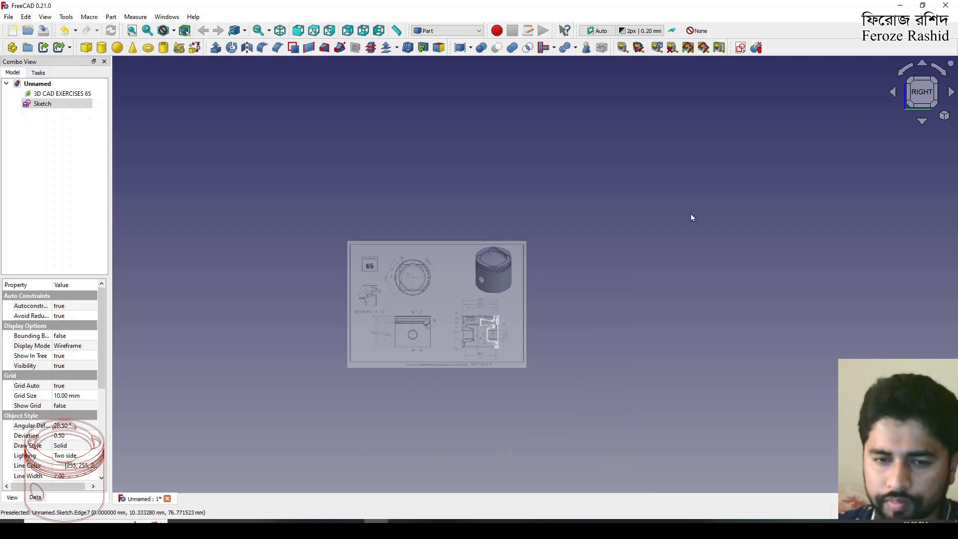
{"action": "scroll", "coordinate": [358, 306], "scroll_direction": "up", "scroll_amount": 3}
{"action": "left_click", "coordinate": [491, 293]}
{"action": "key", "text": "space"}
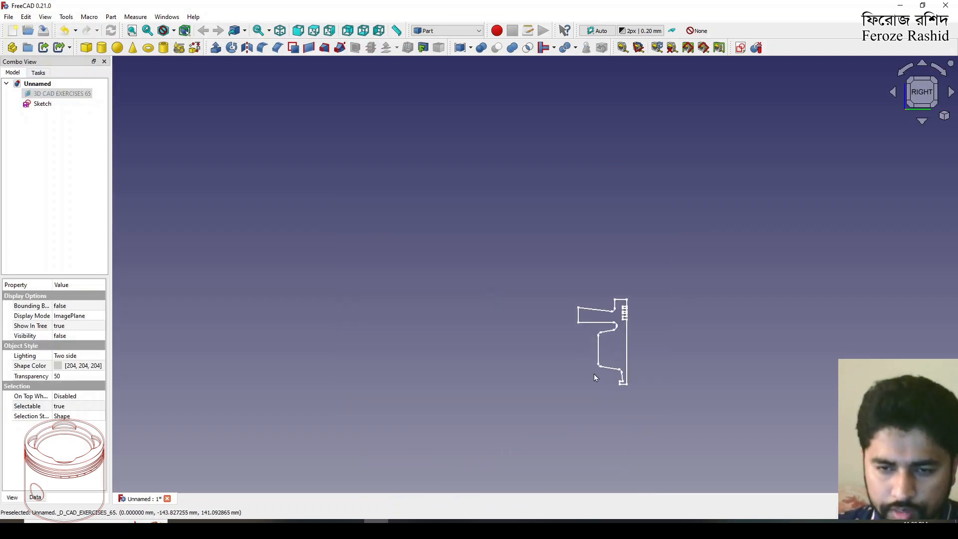
{"action": "scroll", "coordinate": [599, 274], "scroll_direction": "up", "scroll_amount": 5}
Revolve the half-section sketch 360° about the Z axis as a solid.
{"action": "left_click", "coordinate": [43, 104]}
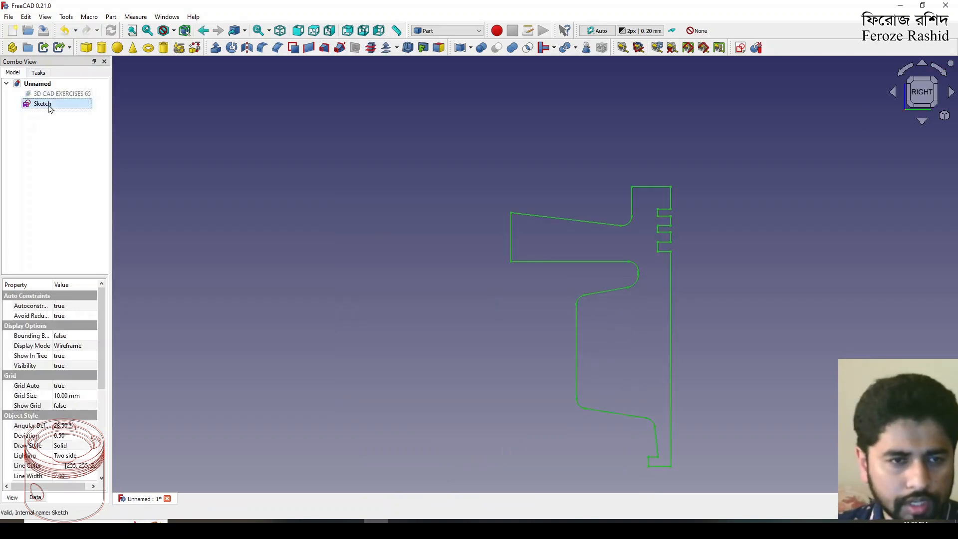
{"action": "left_click", "coordinate": [231, 47]}
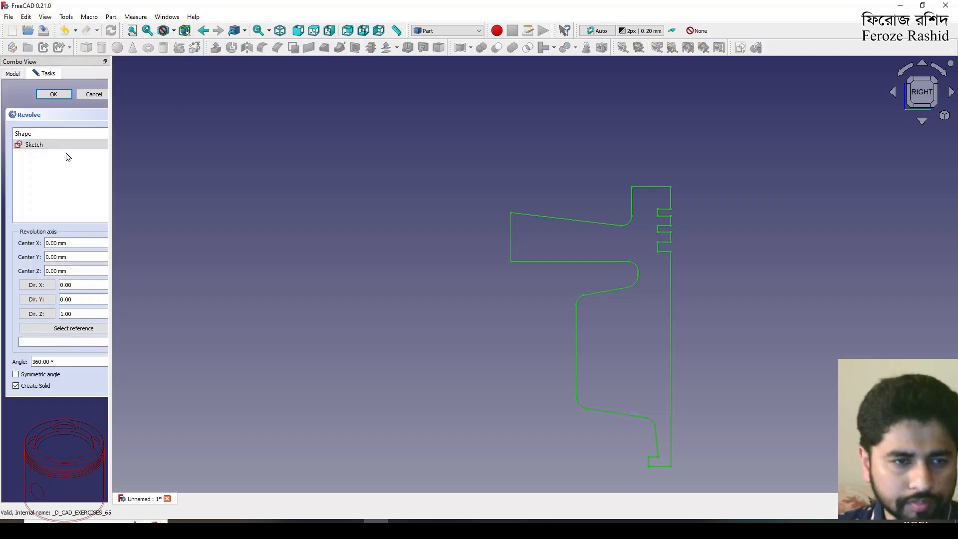
{"action": "left_click_drag", "start_coordinate": [111, 224], "coordinate": [153, 231]}
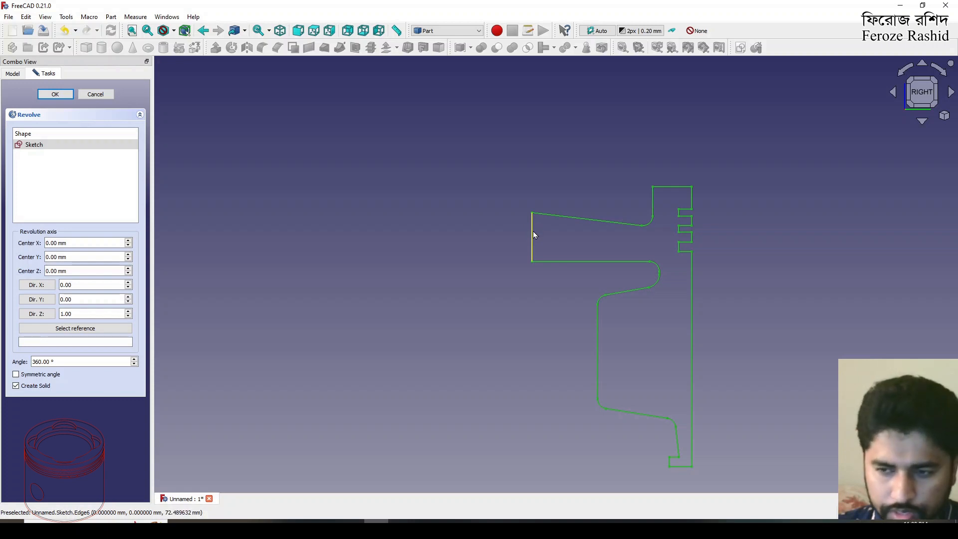
{"action": "left_click", "coordinate": [55, 94]}
{"action": "middle_click_drag", "start_coordinate": [513, 278], "coordinate": [546, 314]}
{"action": "scroll", "coordinate": [546, 315], "scroll_direction": "down", "scroll_amount": 3}
Show the 3D CAD EXERCISES 65 reference drawing again and compare the revolved body with its views.
{"action": "left_click", "coordinate": [75, 94]}
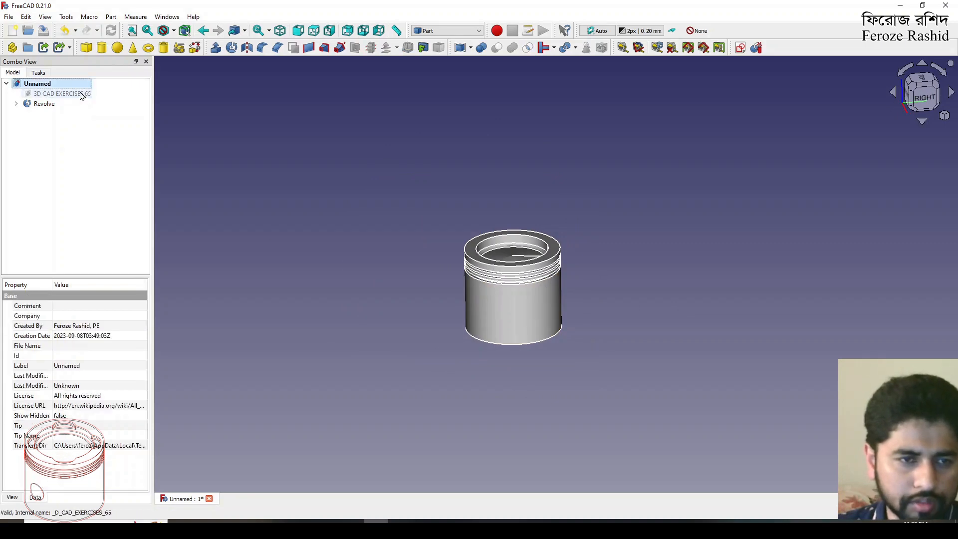
{"action": "key", "text": "space"}
{"action": "left_click", "coordinate": [513, 412]}
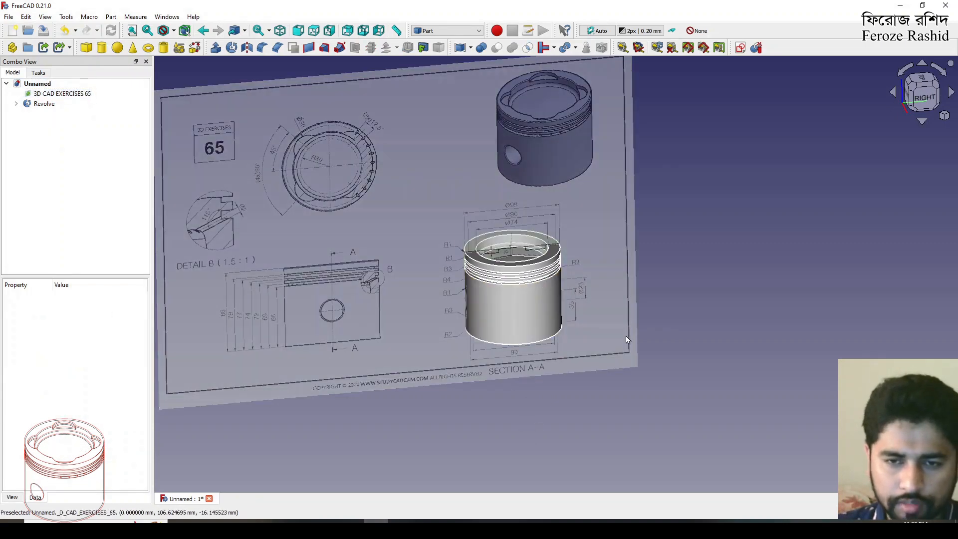
{"action": "scroll", "coordinate": [553, 304], "scroll_direction": "down", "scroll_amount": 2}
{"action": "scroll", "coordinate": [556, 303], "scroll_direction": "up", "scroll_amount": 5}
{"action": "scroll", "coordinate": [557, 303], "scroll_direction": "down", "scroll_amount": 3}
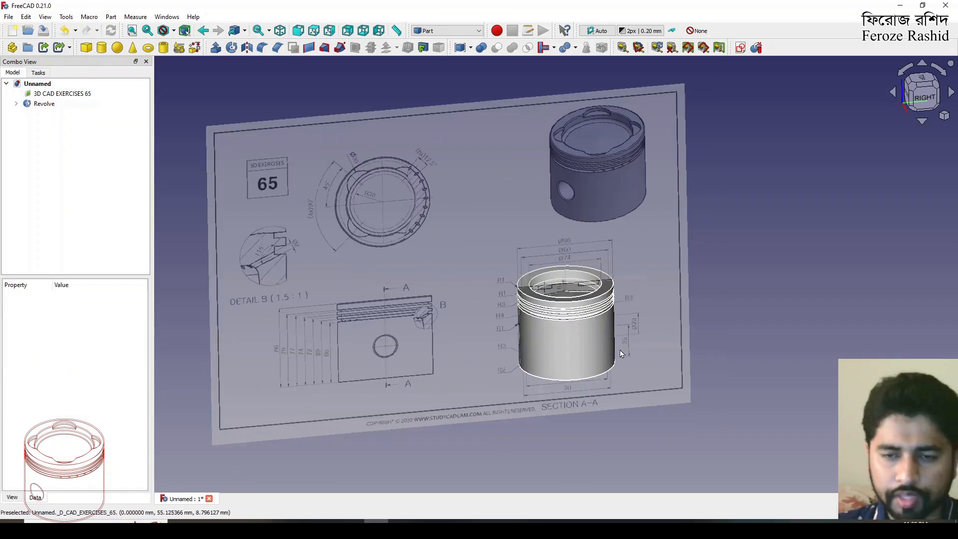
{"action": "mouse_move", "coordinate": [621, 346]}
{"action": "middle_mouse_down"}
{"action": "mouse_move", "coordinate": [579, 304]}
{"action": "mouse_move", "coordinate": [575, 349]}
{"action": "mouse_move", "coordinate": [564, 229]}
{"action": "mouse_move", "coordinate": [575, 208]}
{"action": "mouse_move", "coordinate": [550, 318]}
{"action": "mouse_move", "coordinate": [590, 355]}
{"action": "middle_mouse_up"}
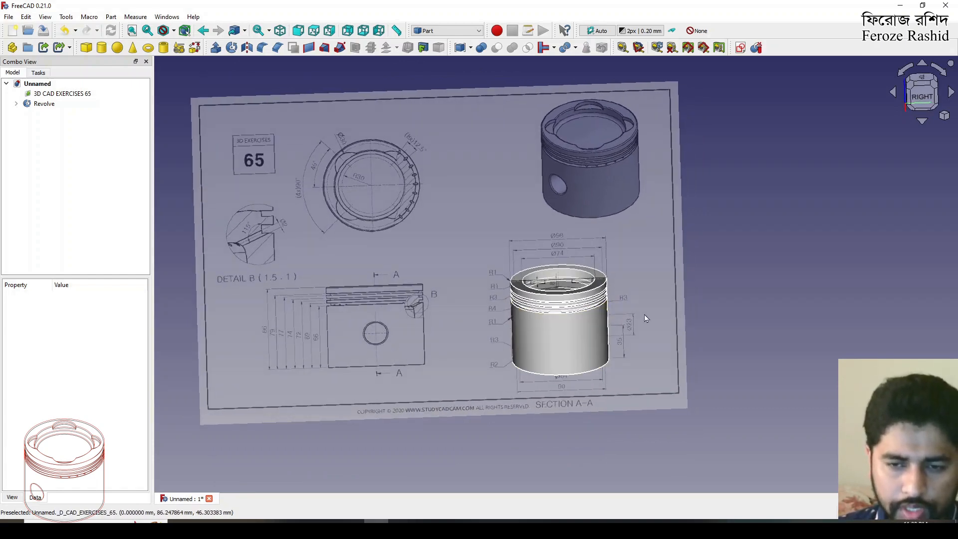
{"action": "scroll", "coordinate": [645, 314], "scroll_direction": "down", "scroll_amount": 3}
{"action": "scroll", "coordinate": [546, 332], "scroll_direction": "up", "scroll_amount": 3}
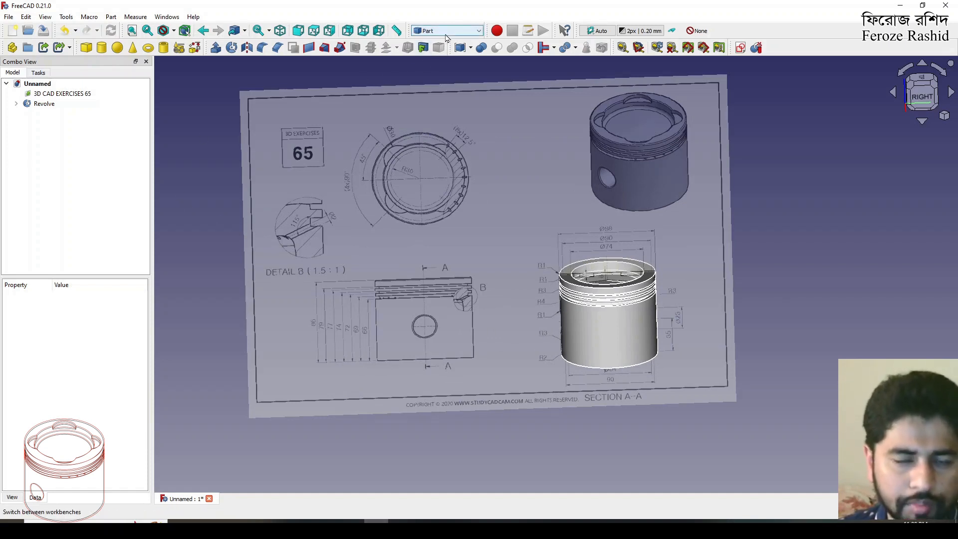
Add a cylinder primitive and set its radius to 5 mm.
{"action": "left_click", "coordinate": [101, 48]}
{"action": "left_click", "coordinate": [56, 115]}
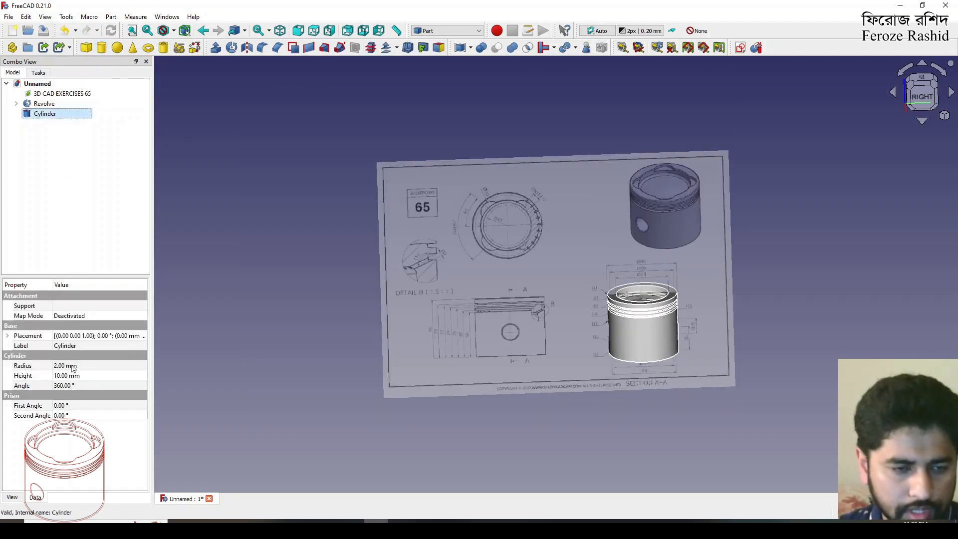
{"action": "scroll", "coordinate": [490, 328], "scroll_direction": "up", "scroll_amount": 3}
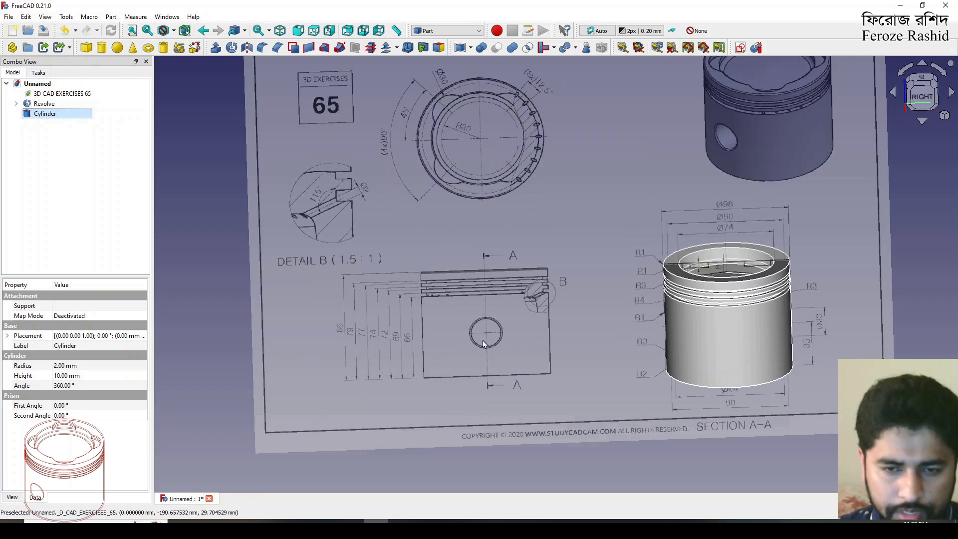
{"action": "scroll", "coordinate": [489, 370], "scroll_direction": "down", "scroll_amount": 3}
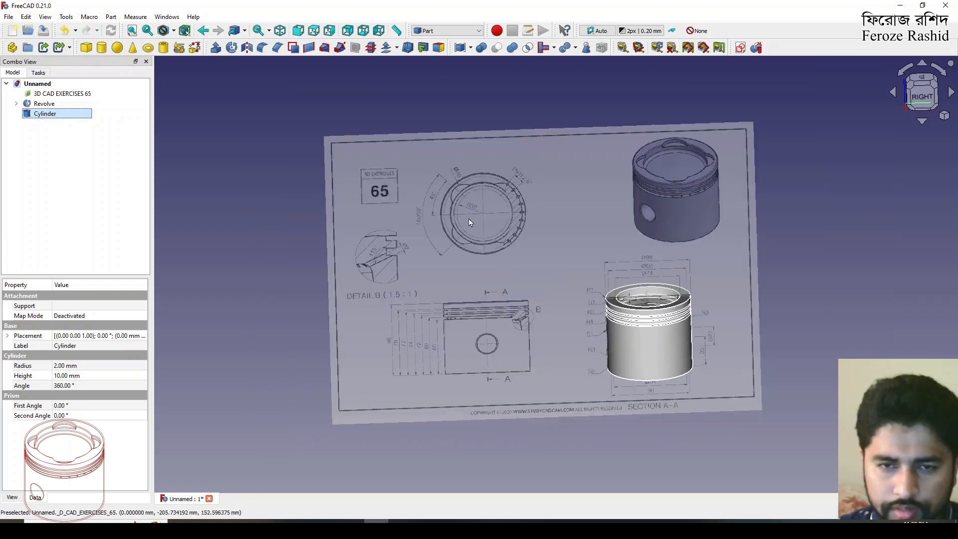
{"action": "scroll", "coordinate": [466, 190], "scroll_direction": "up", "scroll_amount": 1}
{"action": "scroll", "coordinate": [465, 193], "scroll_direction": "down", "scroll_amount": 1}
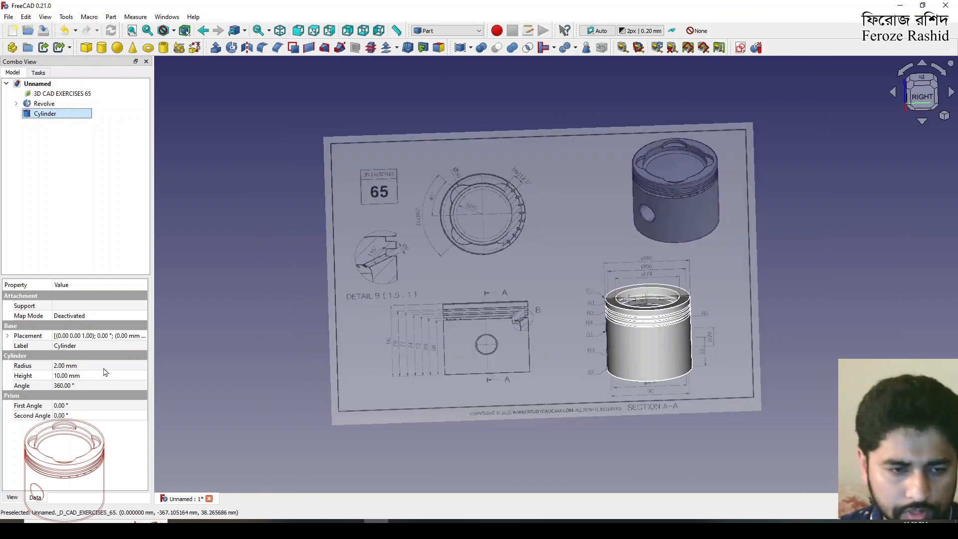
{"action": "left_click", "coordinate": [88, 365]}
{"action": "type", "text": "5"}
{"action": "key", "text": "Return"}
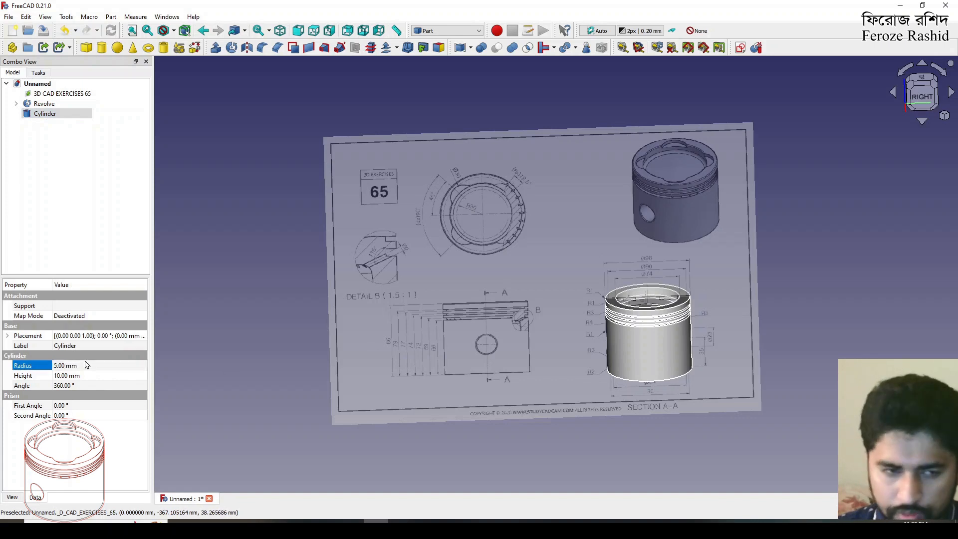
Set the cylinder's height to 100 mm and hide the revolved body.
{"action": "left_click", "coordinate": [69, 375]}
{"action": "type", "text": "100"}
{"action": "key", "text": "Return"}
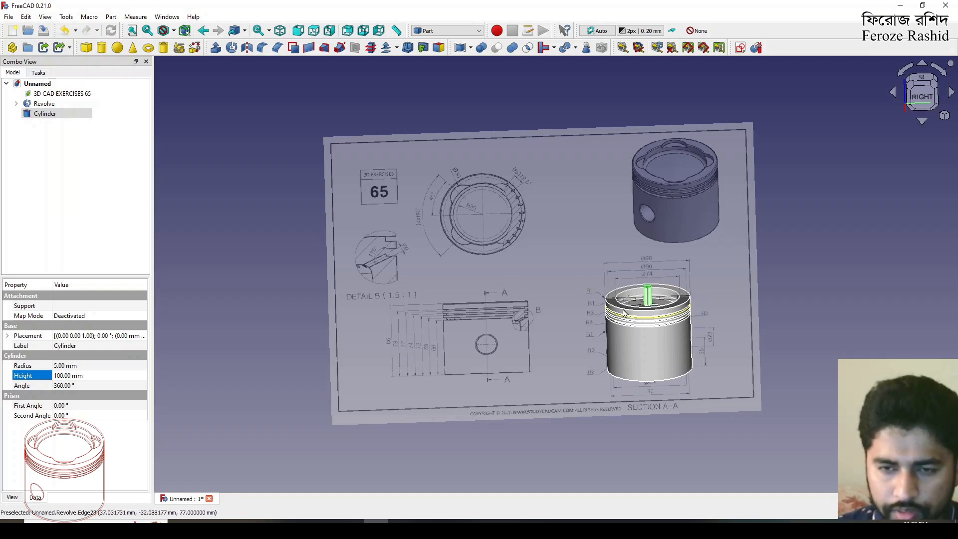
{"action": "scroll", "coordinate": [643, 333], "scroll_direction": "up", "scroll_amount": 2}
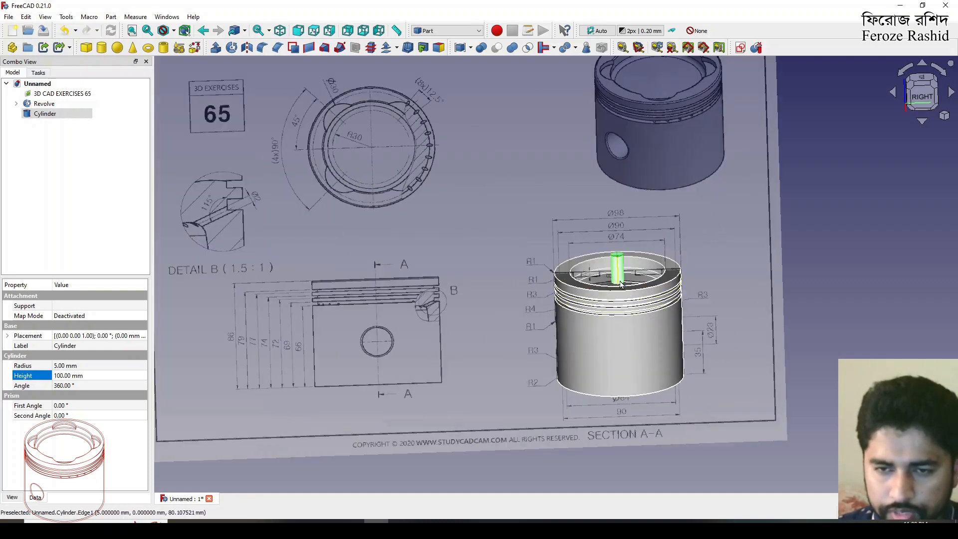
{"action": "scroll", "coordinate": [711, 343], "scroll_direction": "up", "scroll_amount": 2}
{"action": "left_click", "coordinate": [585, 344]}
{"action": "key", "text": "space"}
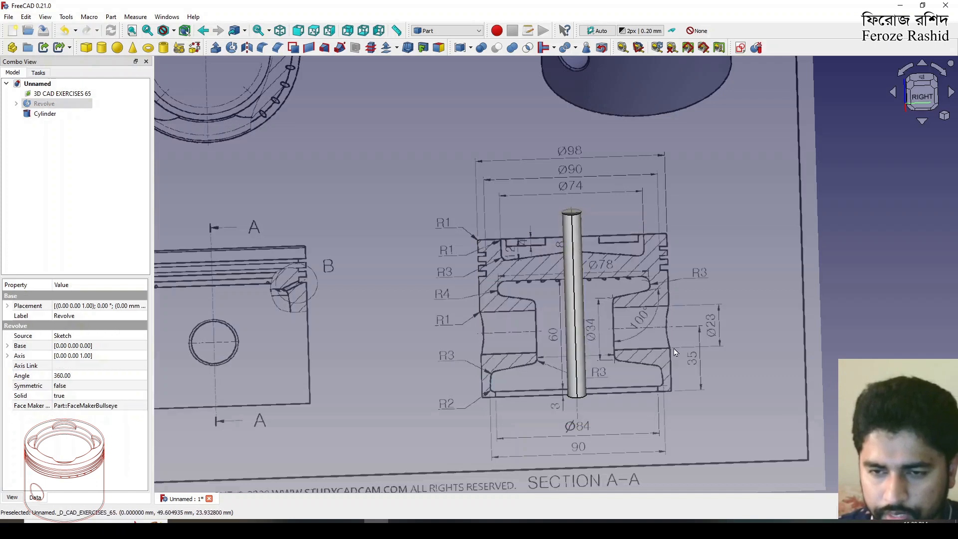
Set the cylinder's radius to 11.5 mm to match the Ø23 pin hole in SECTION A-A.
{"action": "left_click", "coordinate": [577, 305]}
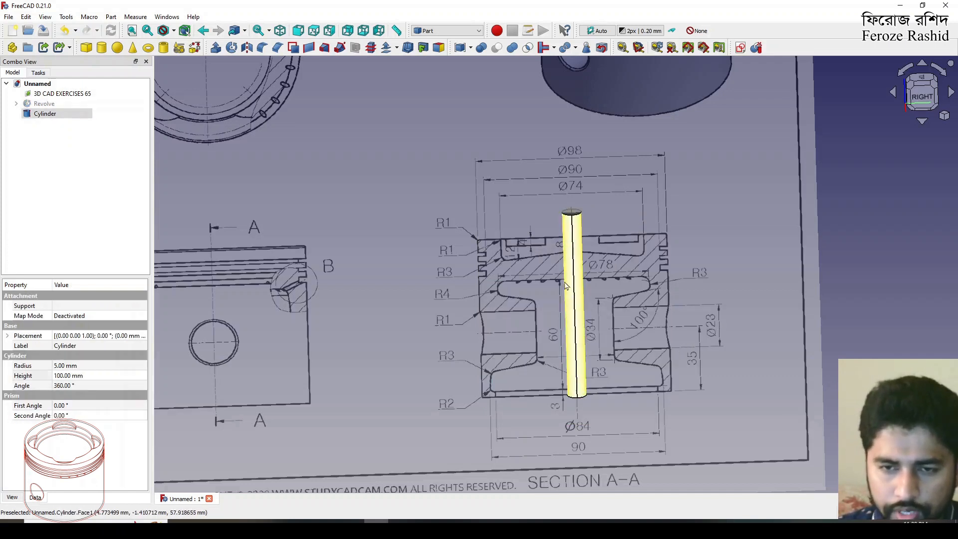
{"action": "left_click", "coordinate": [82, 366]}
{"action": "type", "text": "11.5"}
{"action": "key", "text": "Return"}
{"action": "left_click", "coordinate": [554, 292]}
{"action": "left_click", "coordinate": [559, 278]}
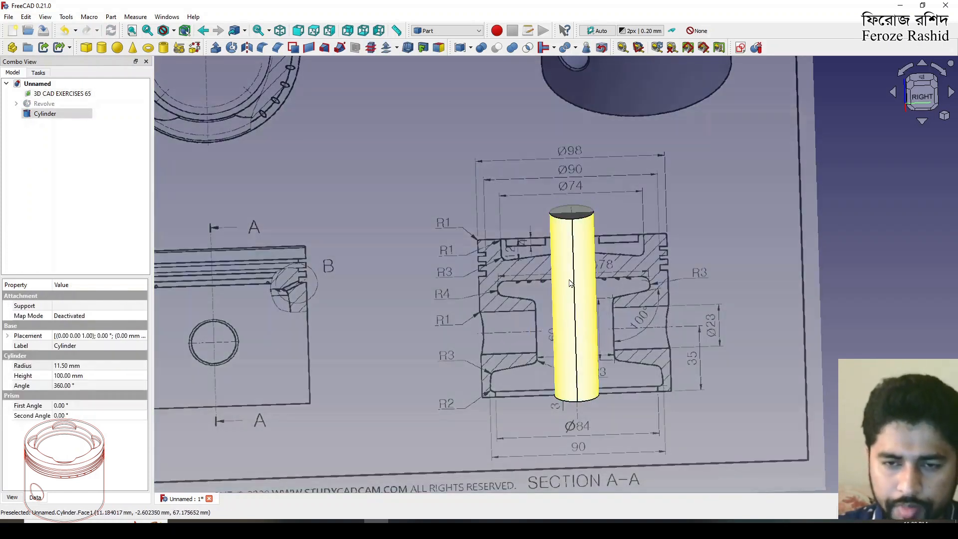
Rotate the cylinder -90° about the X axis with Transform so it lies along the pin hole's direction.
{"action": "right_click", "coordinate": [64, 114]}
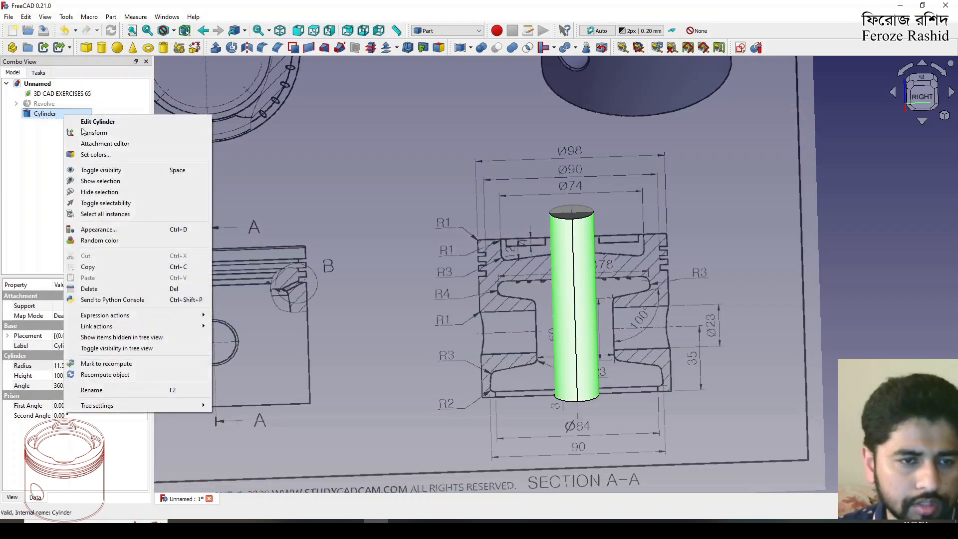
{"action": "left_click", "coordinate": [85, 132]}
{"action": "left_click_drag", "start_coordinate": [639, 335], "coordinate": [720, 468]}
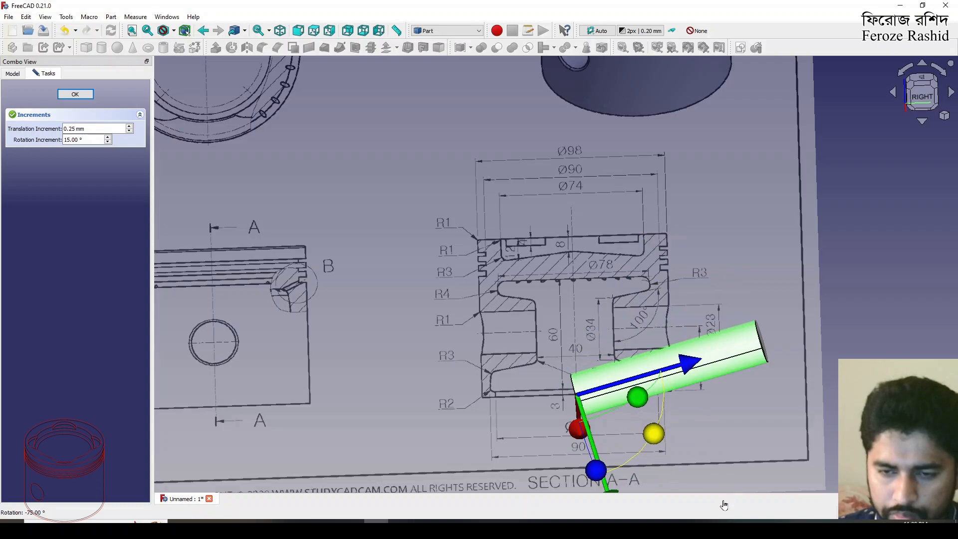
{"action": "left_click_drag", "start_coordinate": [723, 505], "coordinate": [726, 521]}
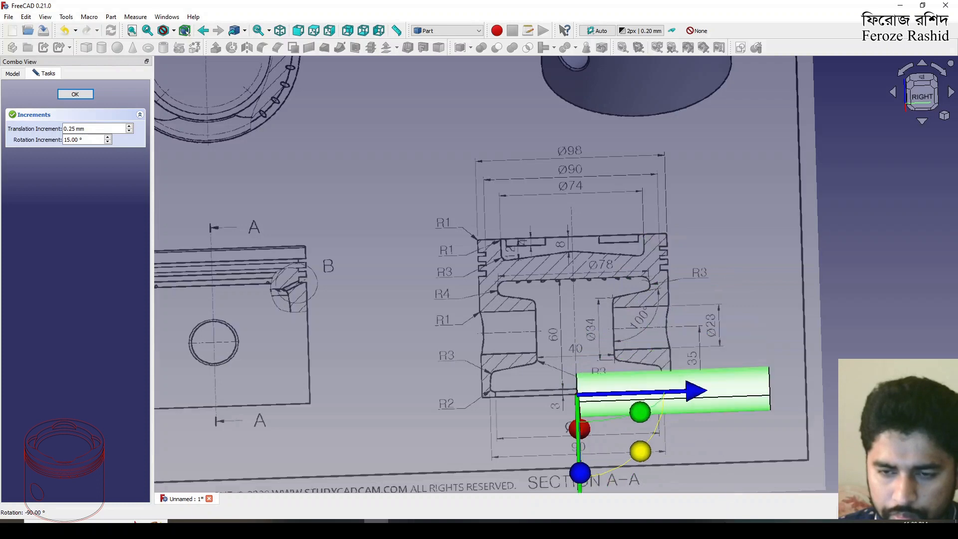
{"action": "left_click", "coordinate": [911, 105]}
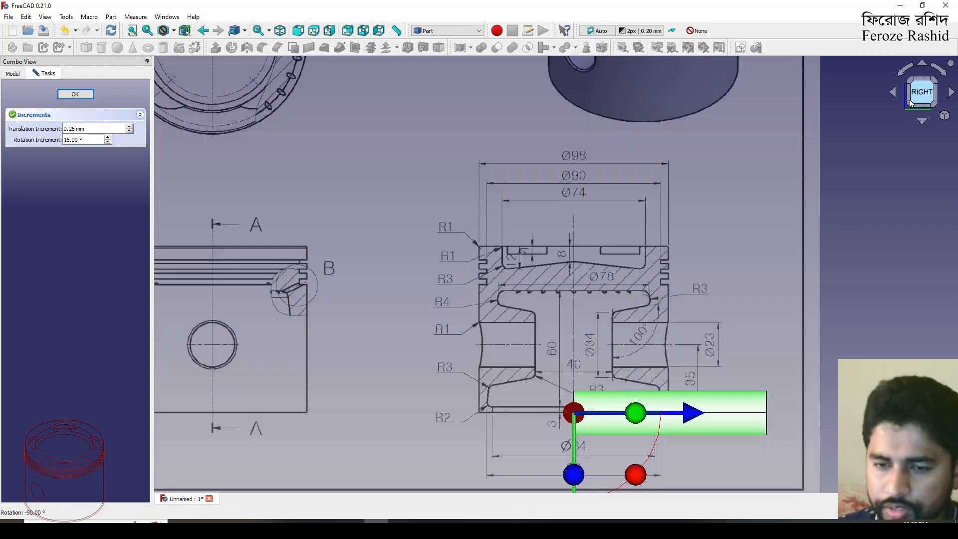
{"action": "left_click", "coordinate": [75, 94]}
{"action": "scroll", "coordinate": [612, 153], "scroll_direction": "down", "scroll_amount": 3}
{"action": "scroll", "coordinate": [601, 290], "scroll_direction": "up", "scroll_amount": 4}
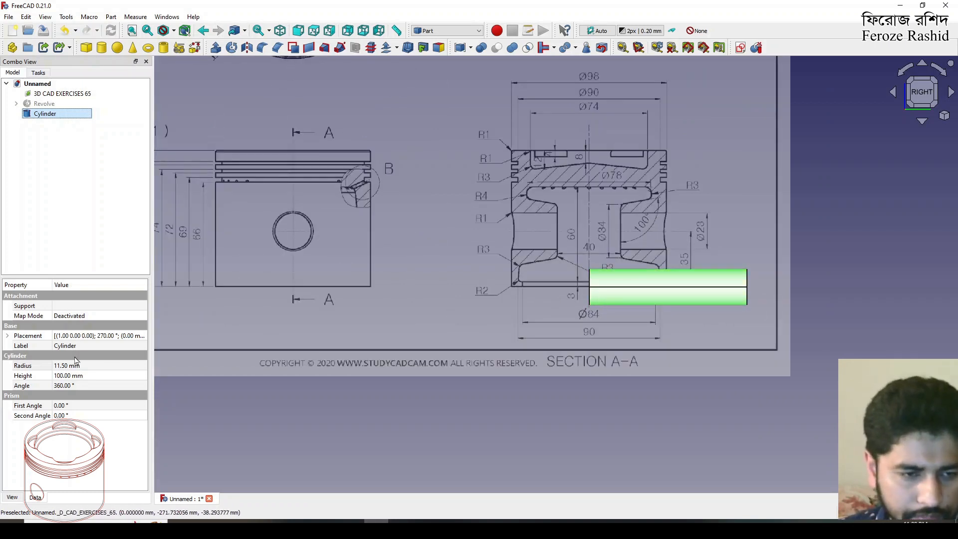
Set the cylinder's Y position to -50 mm to centre it across the piston.
{"action": "left_click", "coordinate": [7, 336]}
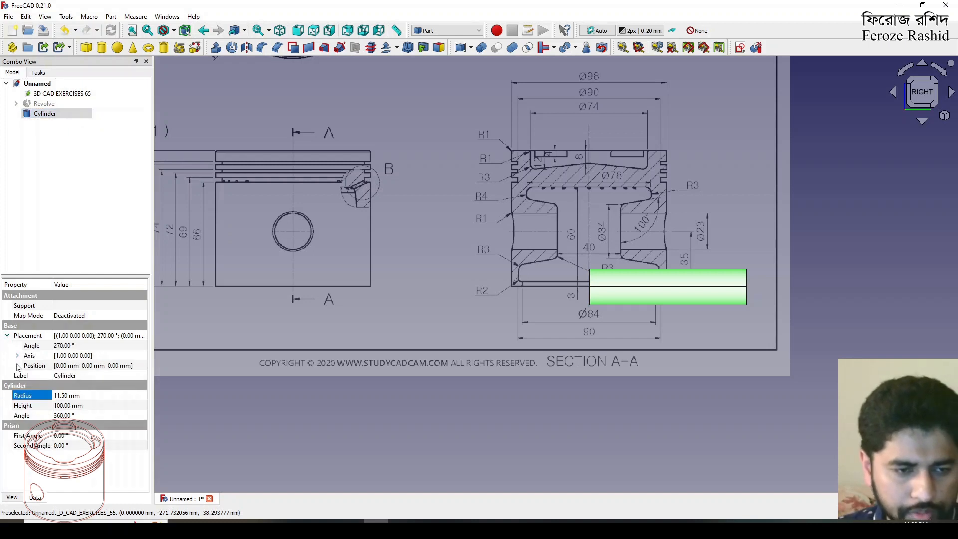
{"action": "left_click", "coordinate": [18, 366]}
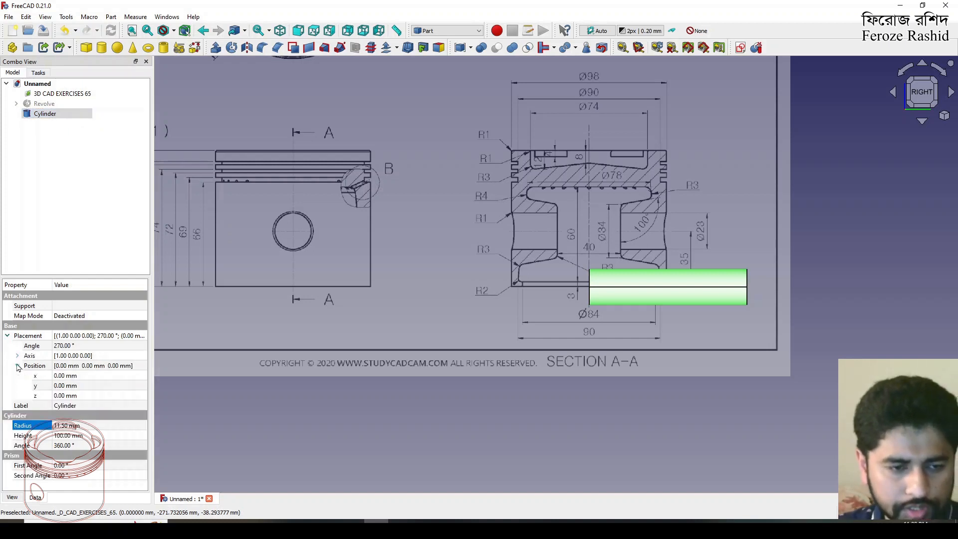
{"action": "left_click", "coordinate": [60, 386]}
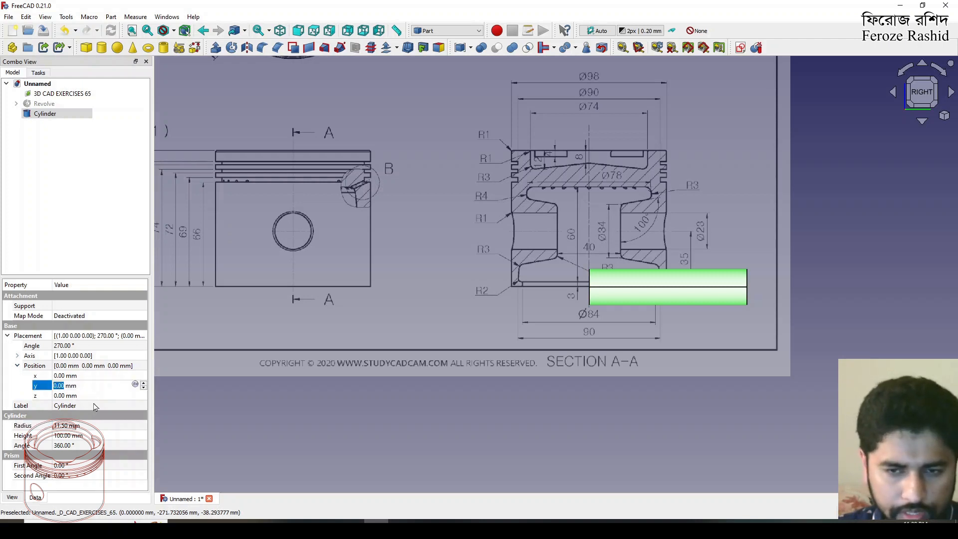
{"action": "type", "text": "-50"}
{"action": "key", "text": "Return"}
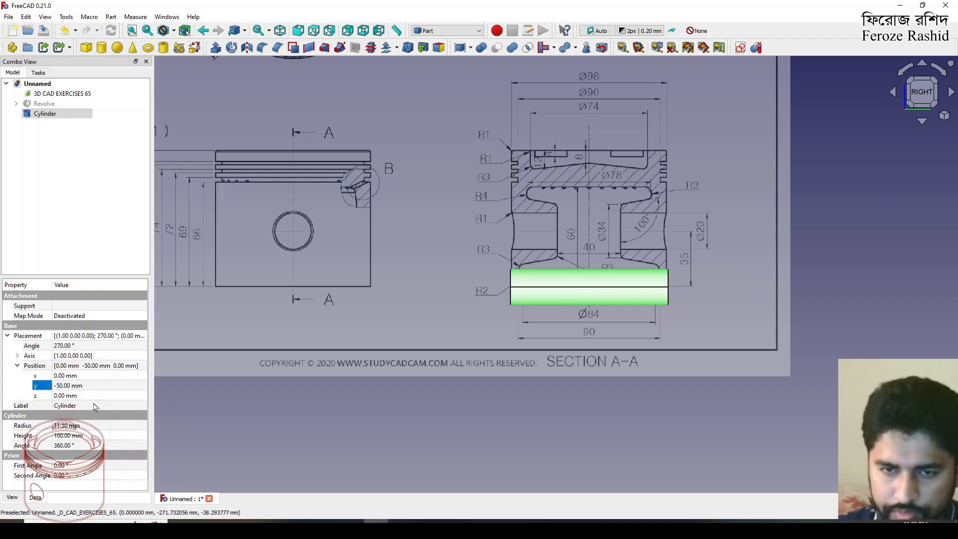
Check the pin hole's height dimension in SECTION A-A and set the cylinder's Z position to 35 mm.
{"action": "scroll", "coordinate": [648, 279], "scroll_direction": "up", "scroll_amount": 4}
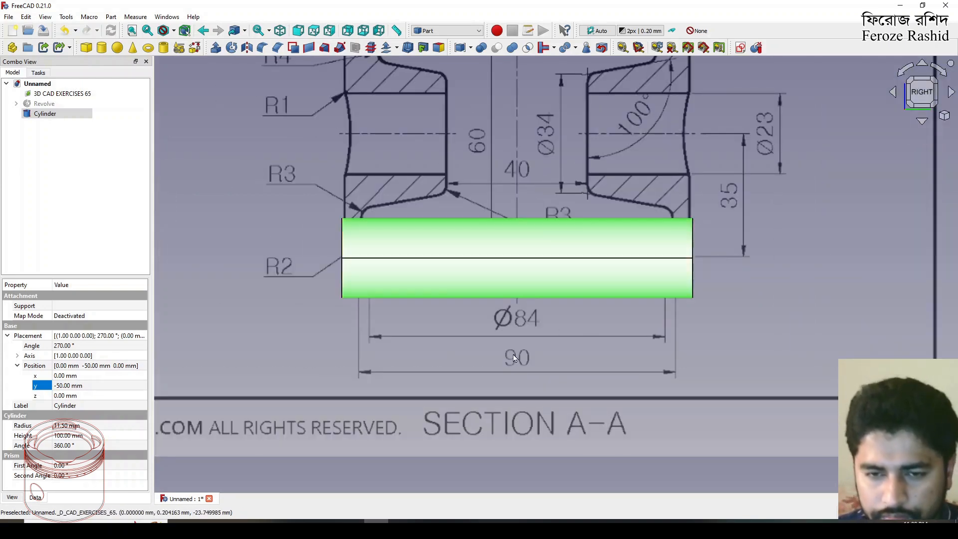
{"action": "scroll", "coordinate": [400, 370], "scroll_direction": "down", "scroll_amount": 5}
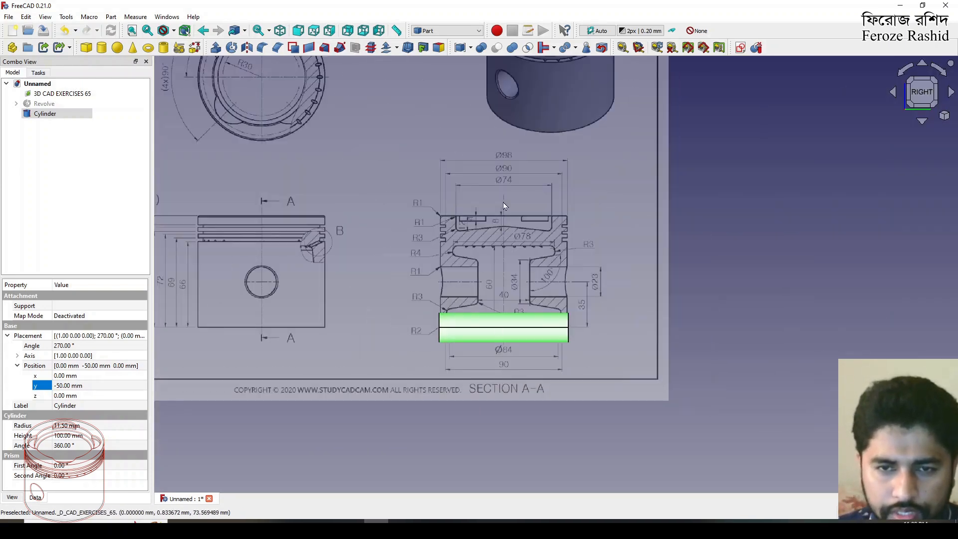
{"action": "scroll", "coordinate": [448, 356], "scroll_direction": "up", "scroll_amount": 4}
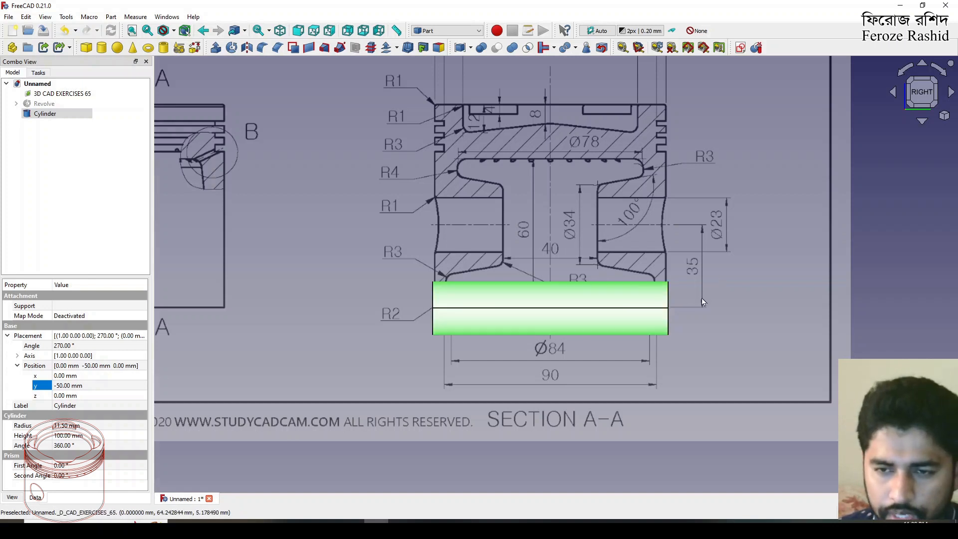
{"action": "left_click", "coordinate": [649, 309]}
{"action": "key", "text": "space"}
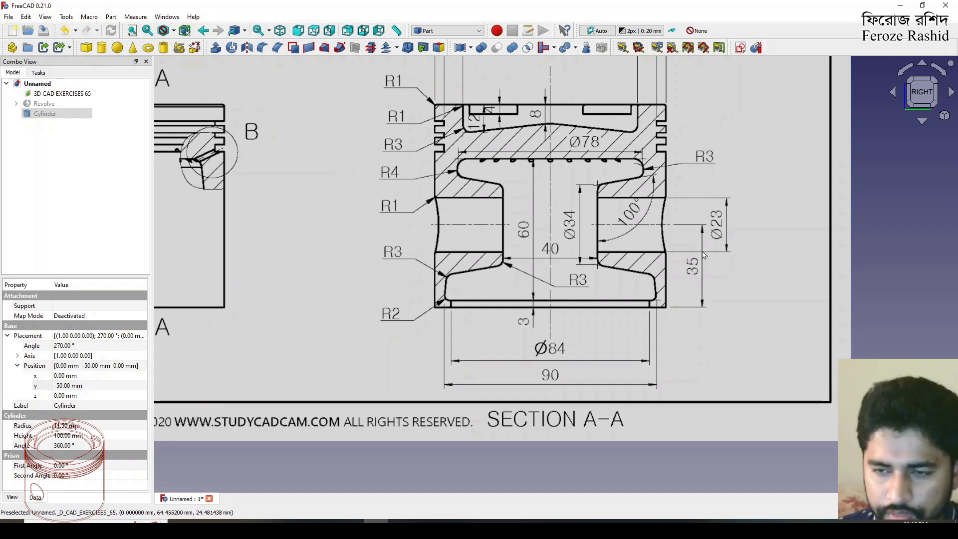
{"action": "key", "text": "space"}
{"action": "left_click", "coordinate": [65, 399]}
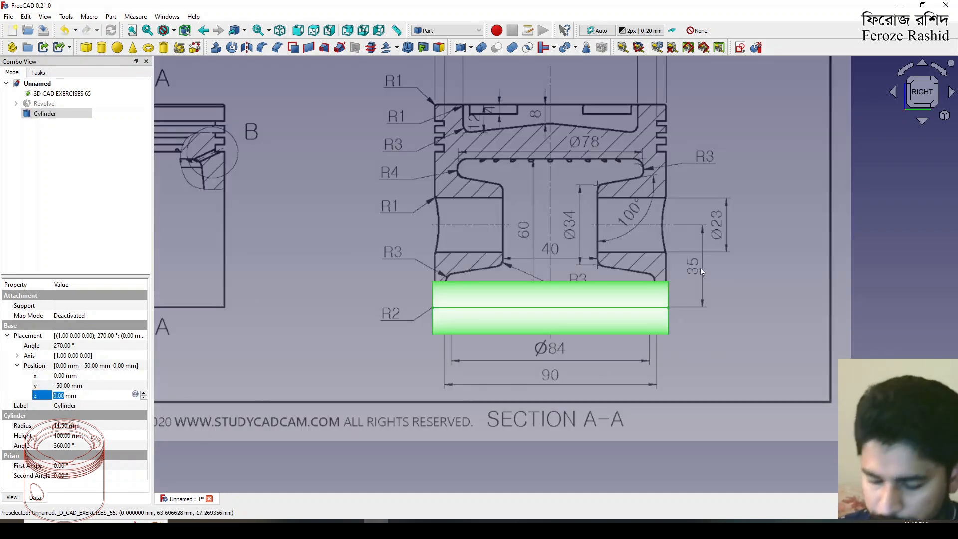
{"action": "type", "text": "35"}
{"action": "key", "text": "Return"}
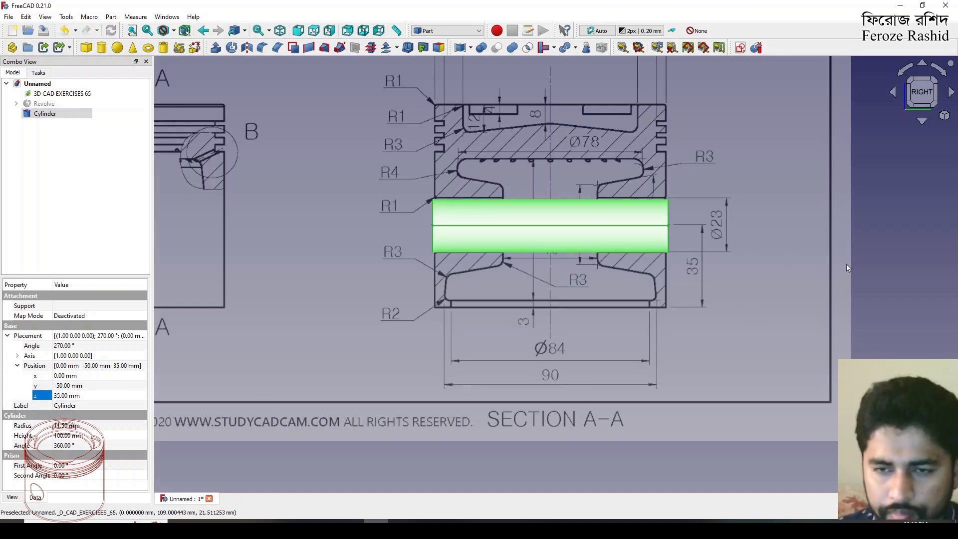
{"action": "left_click", "coordinate": [825, 264]}
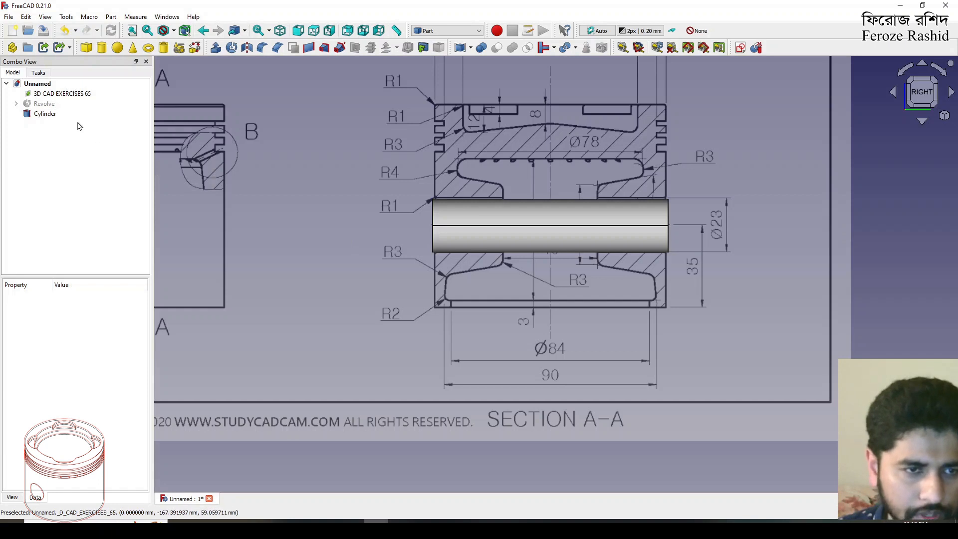
Rename the sketch under the revolved body as sksMain.
{"action": "left_click", "coordinate": [49, 103]}
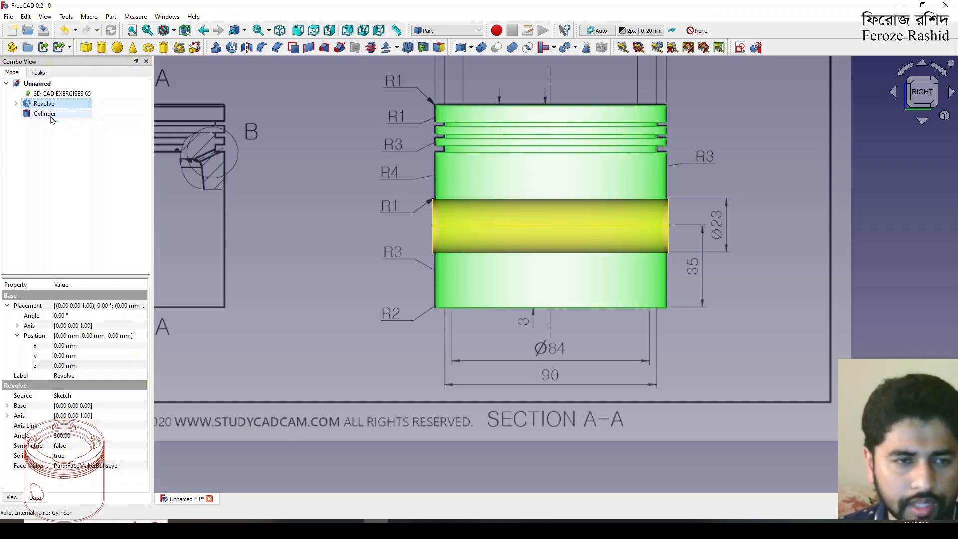
{"action": "left_click", "coordinate": [47, 116], "text": "ctrl"}
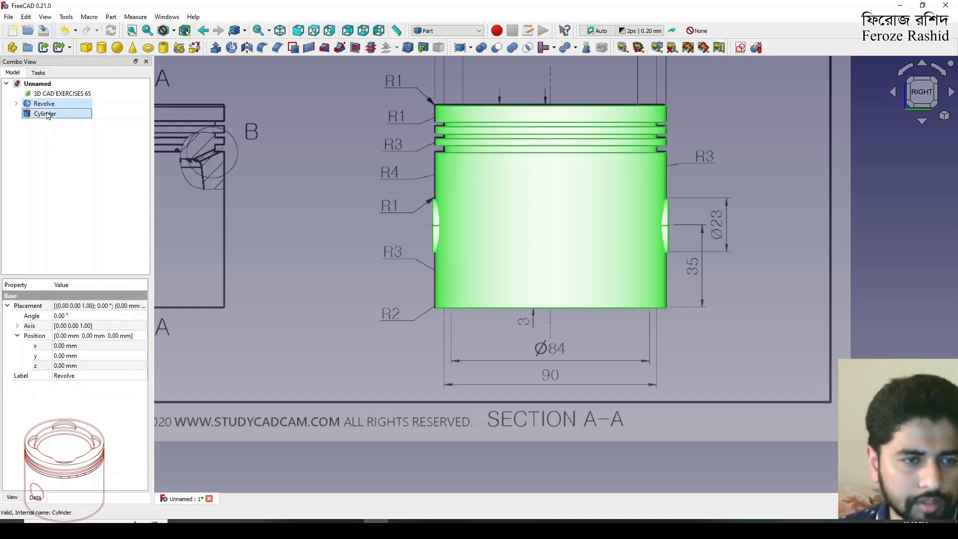
{"action": "left_click", "coordinate": [43, 116]}
{"action": "left_click", "coordinate": [17, 104]}
{"action": "left_click", "coordinate": [51, 114]}
{"action": "left_click", "coordinate": [52, 114]}
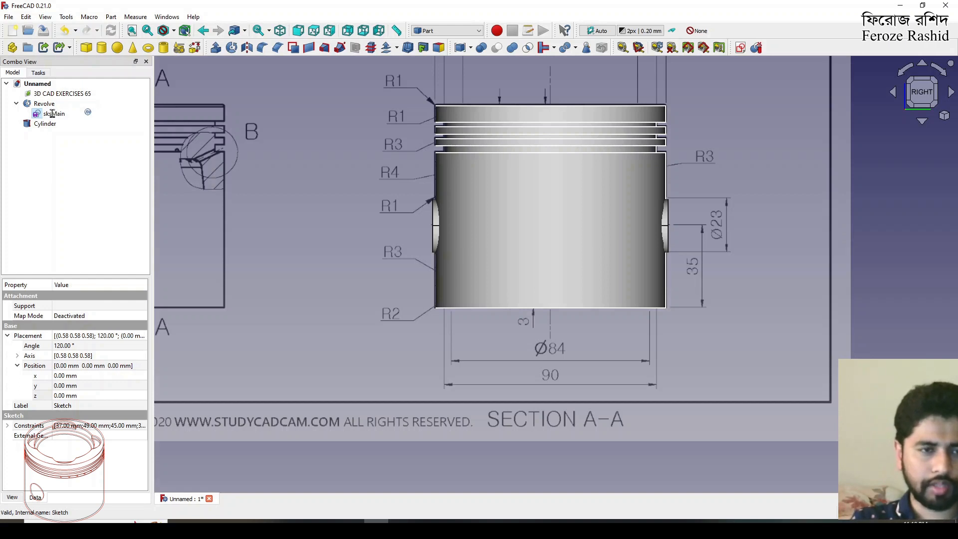
{"action": "key", "text": "Return"}
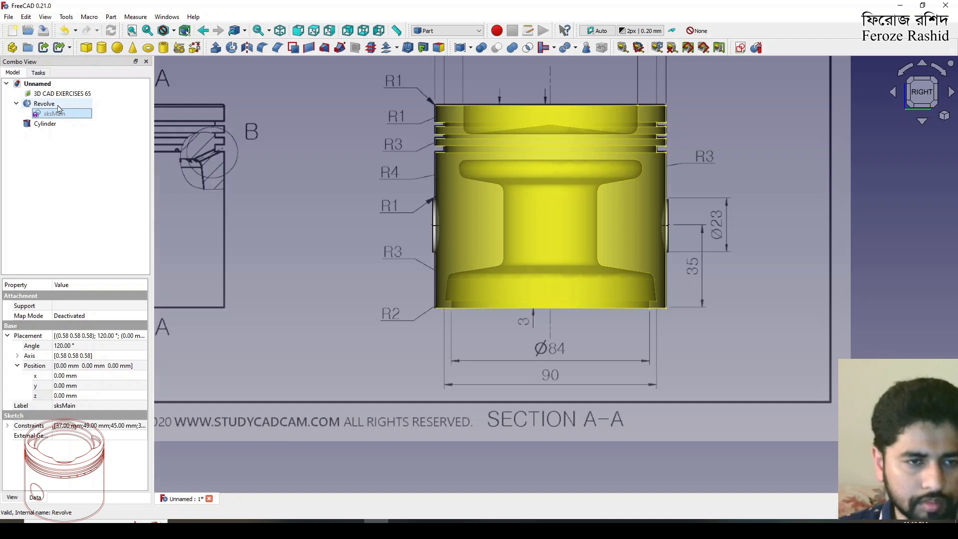
Try to cut the pin-hole cylinder from the revolved body with a Boolean Cut.
{"action": "left_click", "coordinate": [58, 125]}
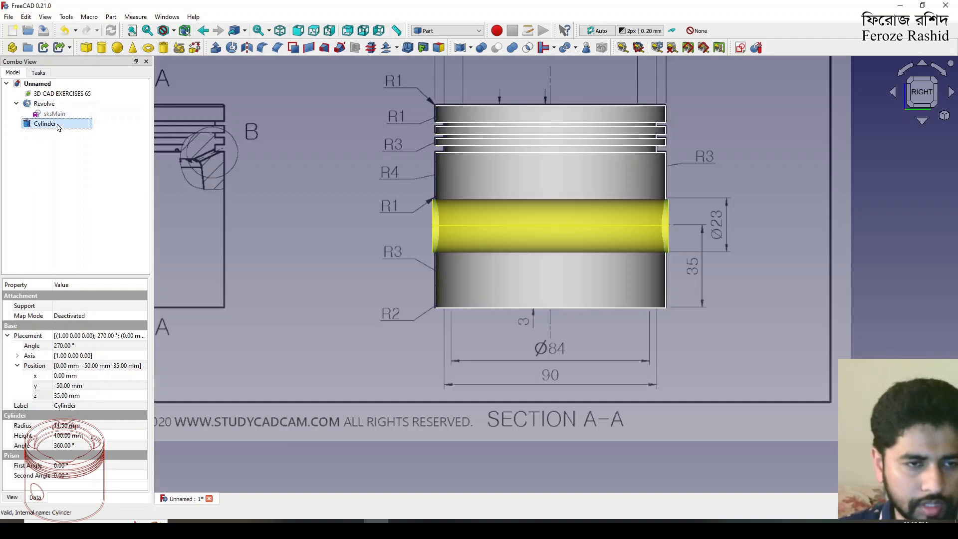
{"action": "left_click", "coordinate": [45, 103], "text": "ctrl"}
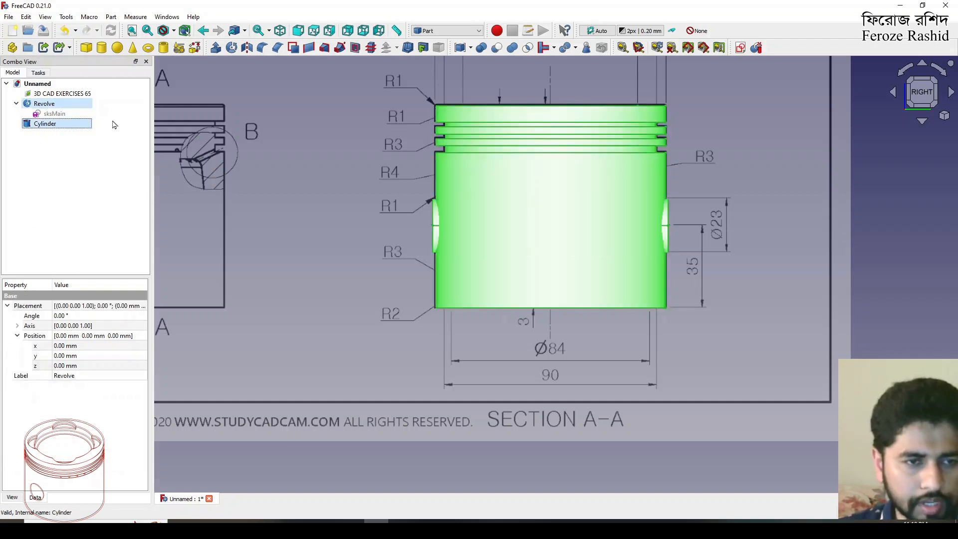
{"action": "left_click", "coordinate": [497, 48]}
Compare the cut body's pin-hole edges with the SECTION A-A view, toggling the body's visibility.
{"action": "middle_click_drag", "start_coordinate": [558, 209], "coordinate": [518, 222]}
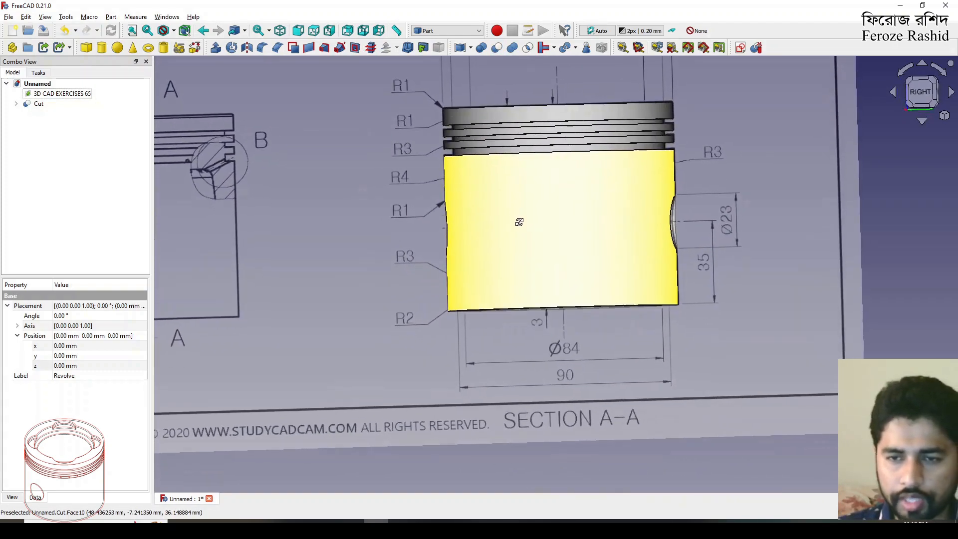
{"action": "left_click", "coordinate": [827, 123]}
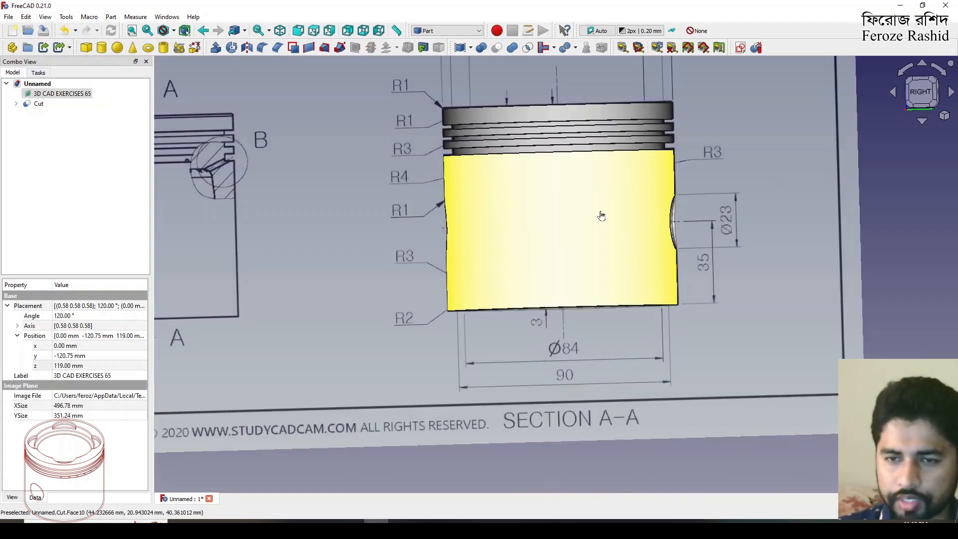
{"action": "left_click", "coordinate": [601, 215]}
{"action": "key", "text": "space"}
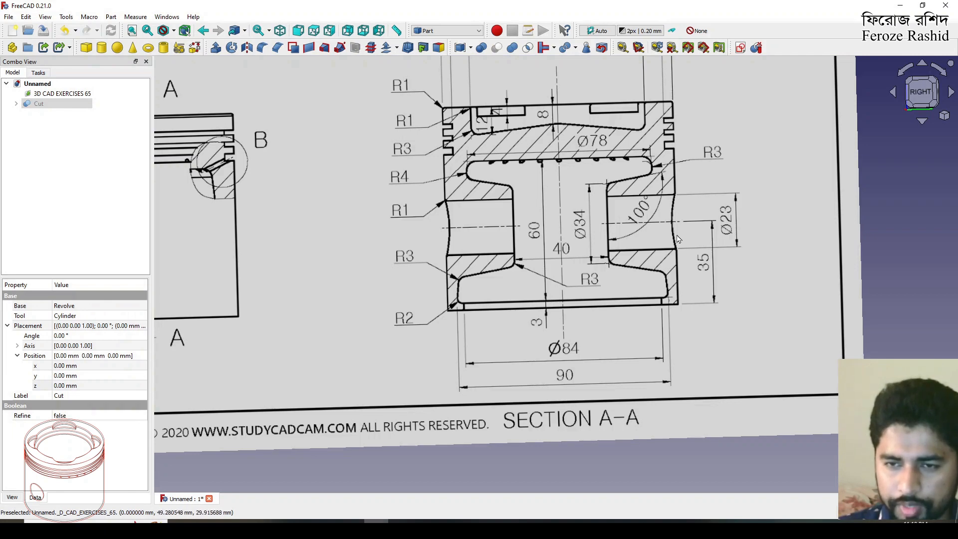
{"action": "key", "text": "space"}
{"action": "left_click", "coordinate": [712, 221]}
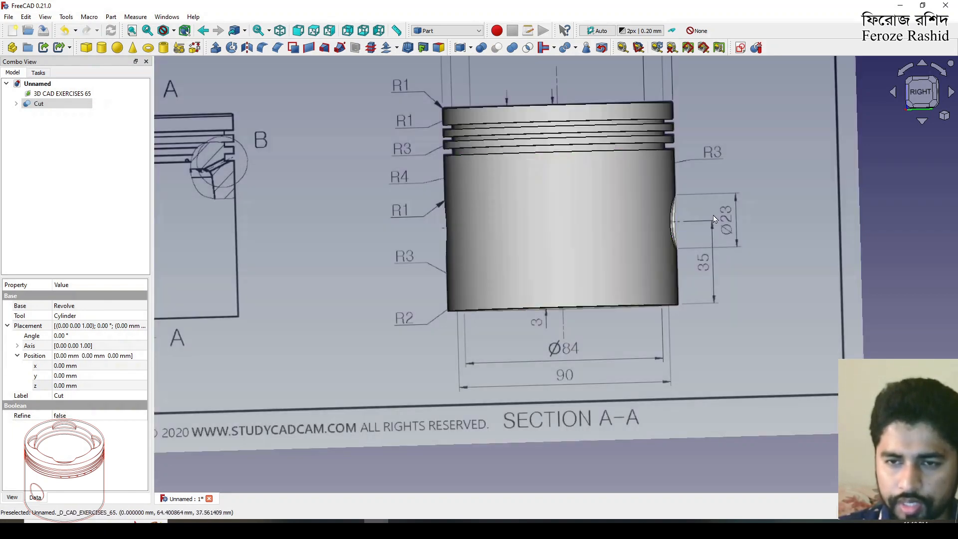
{"action": "left_click", "coordinate": [923, 95]}
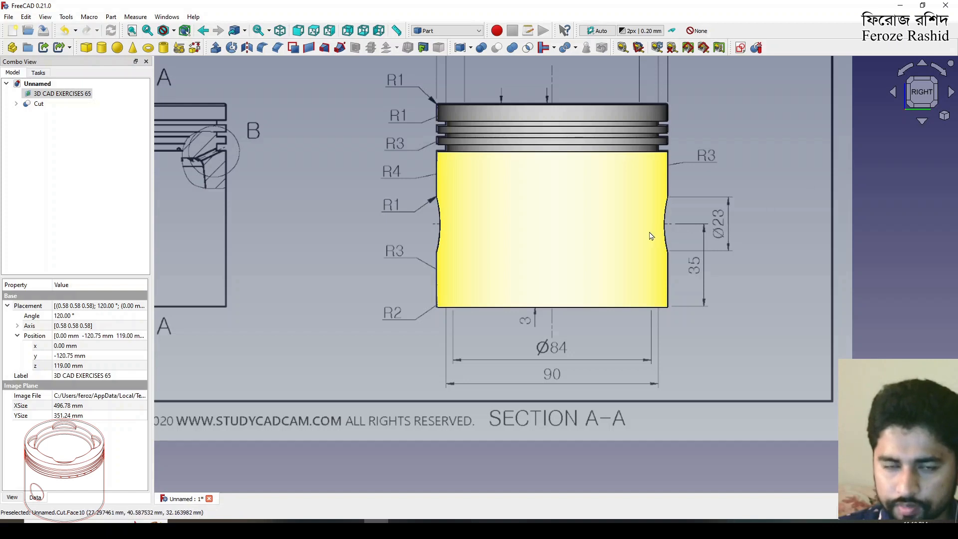
{"action": "mouse_move", "coordinate": [678, 243]}
{"action": "middle_mouse_down"}
{"action": "mouse_move", "coordinate": [622, 247]}
{"action": "mouse_move", "coordinate": [674, 239]}
{"action": "mouse_move", "coordinate": [692, 221]}
{"action": "middle_mouse_up"}
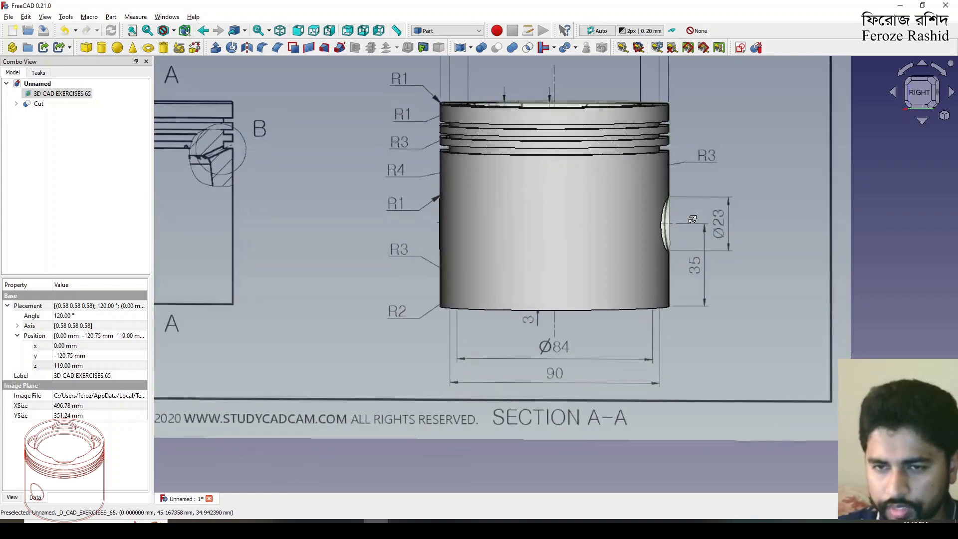
{"action": "left_click", "coordinate": [915, 95]}
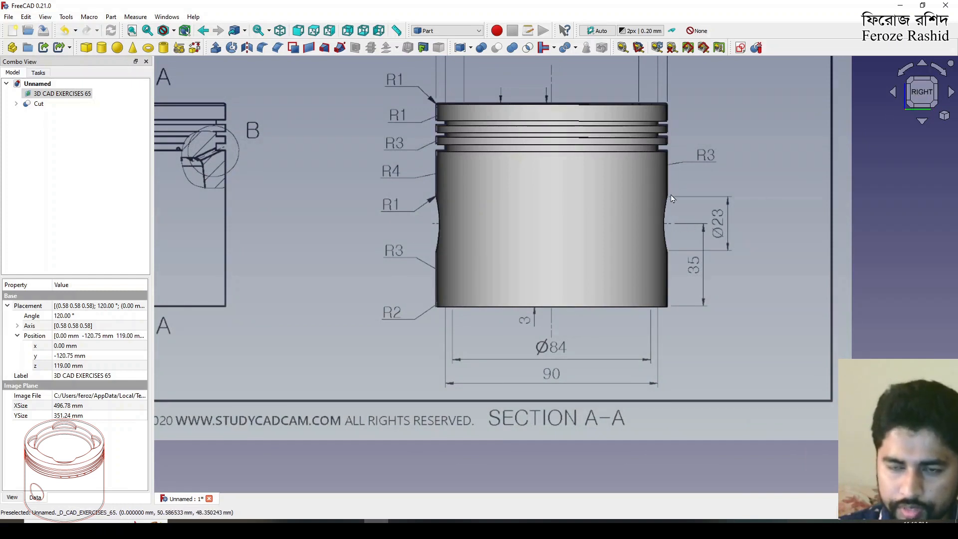
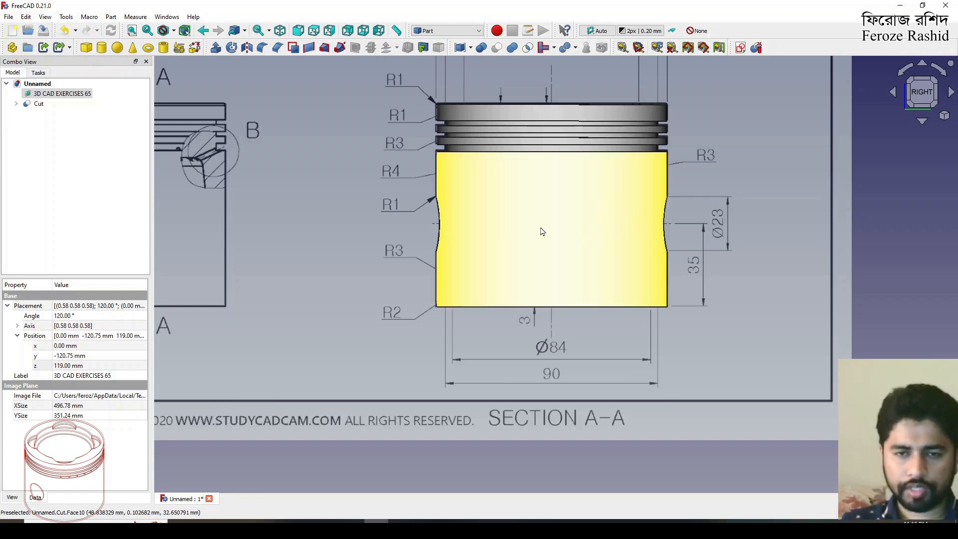
Reorient the 3D CAD EXERCISES 65 image plane to the XY-Plane.
{"action": "middle_click_drag", "start_coordinate": [596, 250], "coordinate": [566, 287]}
{"action": "scroll", "coordinate": [580, 208], "scroll_direction": "down", "scroll_amount": 5}
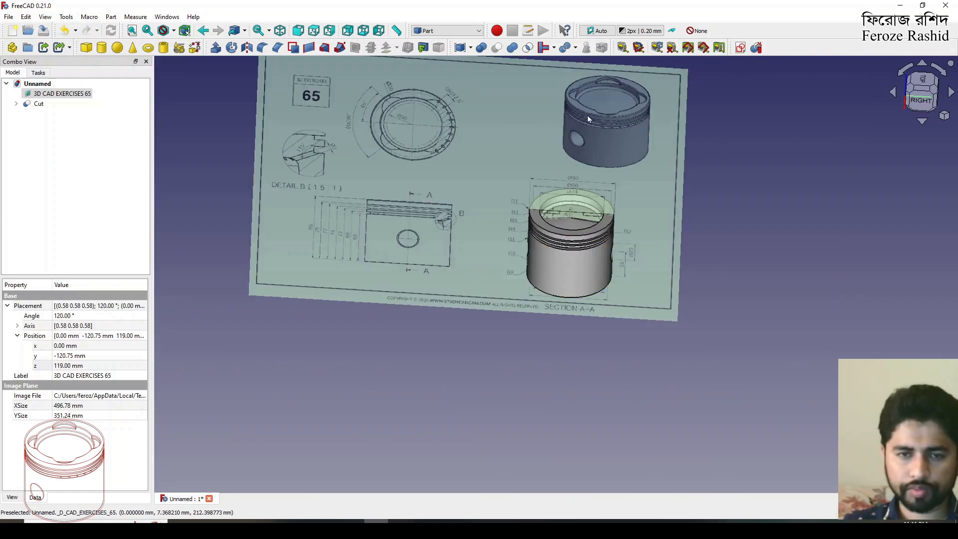
{"action": "scroll", "coordinate": [595, 97], "scroll_direction": "up", "scroll_amount": 3}
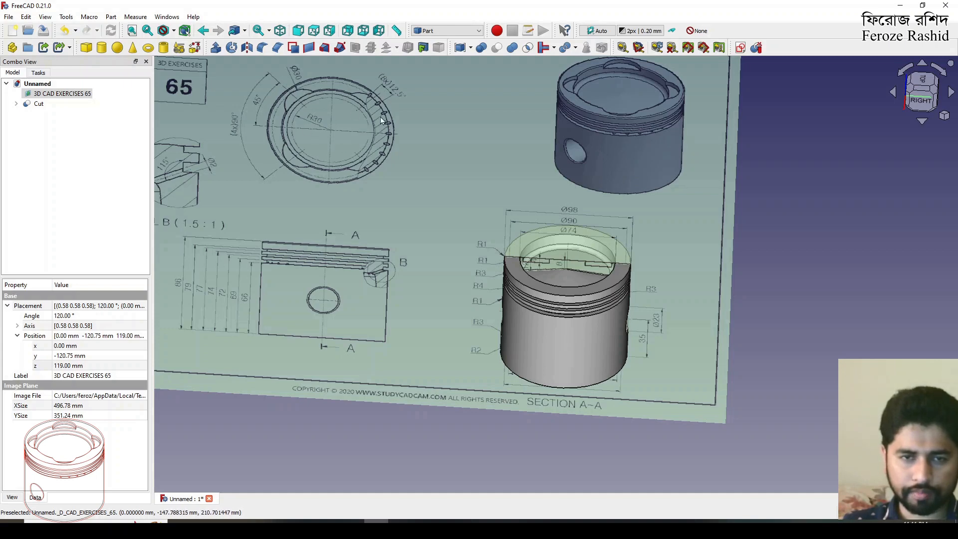
{"action": "scroll", "coordinate": [681, 254], "scroll_direction": "down", "scroll_amount": 2}
{"action": "double_click", "coordinate": [59, 94]}
{"action": "left_click", "coordinate": [46, 145]}
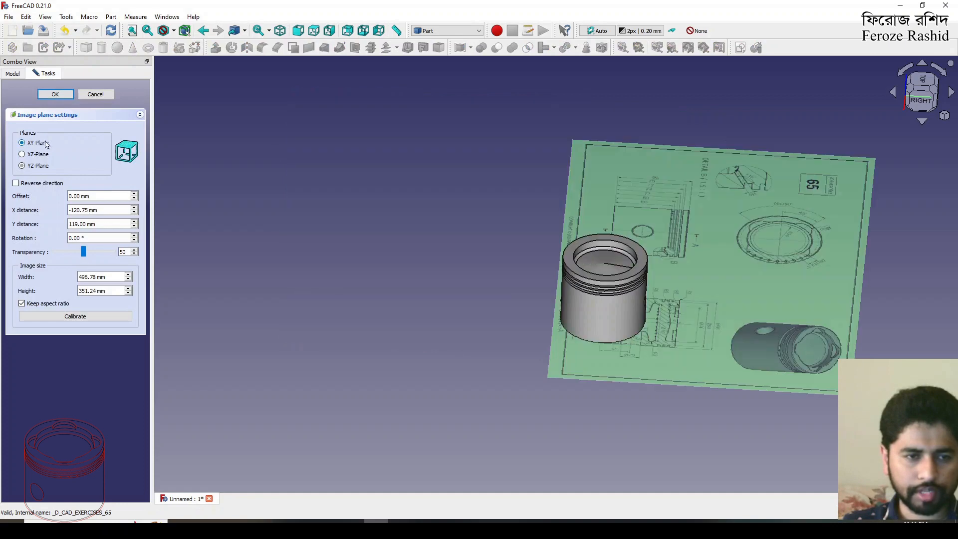
{"action": "left_click", "coordinate": [55, 94]}
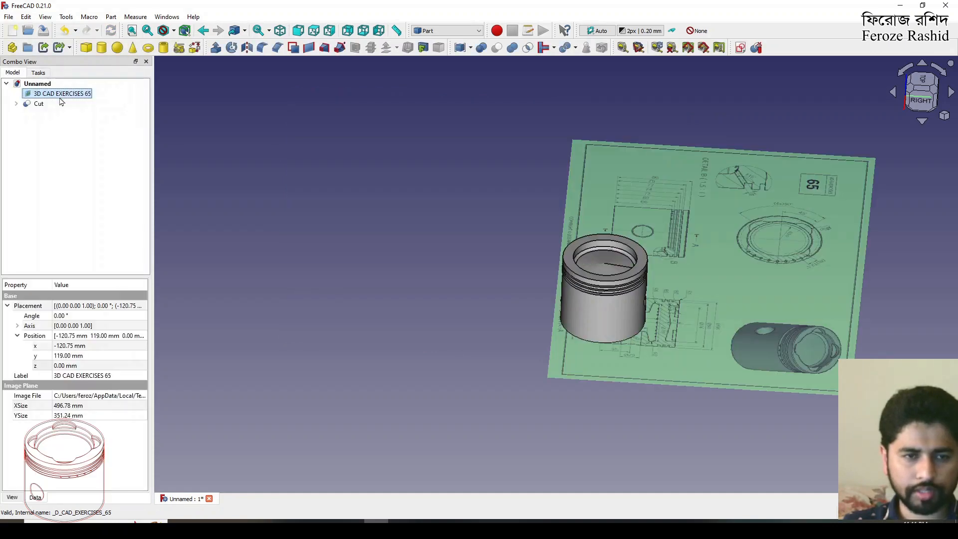
{"action": "left_click", "coordinate": [309, 229]}
Viewing from above with the drawing upright, transform the reference image so its circular top view lies under the piston body.
{"action": "left_click", "coordinate": [906, 78]}
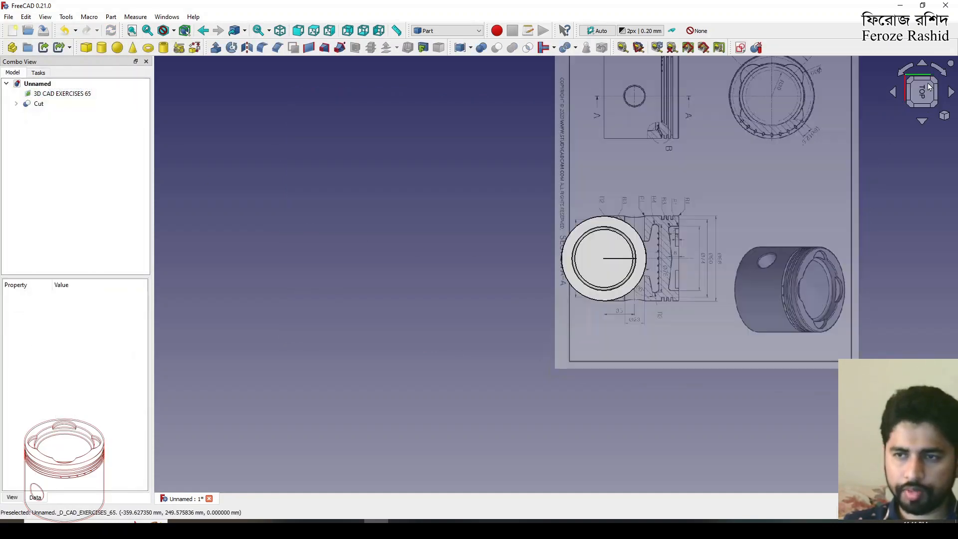
{"action": "left_click", "coordinate": [903, 72]}
{"action": "left_click", "coordinate": [903, 72]}
{"action": "scroll", "coordinate": [837, 368], "scroll_direction": "down", "scroll_amount": 3}
{"action": "scroll", "coordinate": [701, 231], "scroll_direction": "up", "scroll_amount": 2}
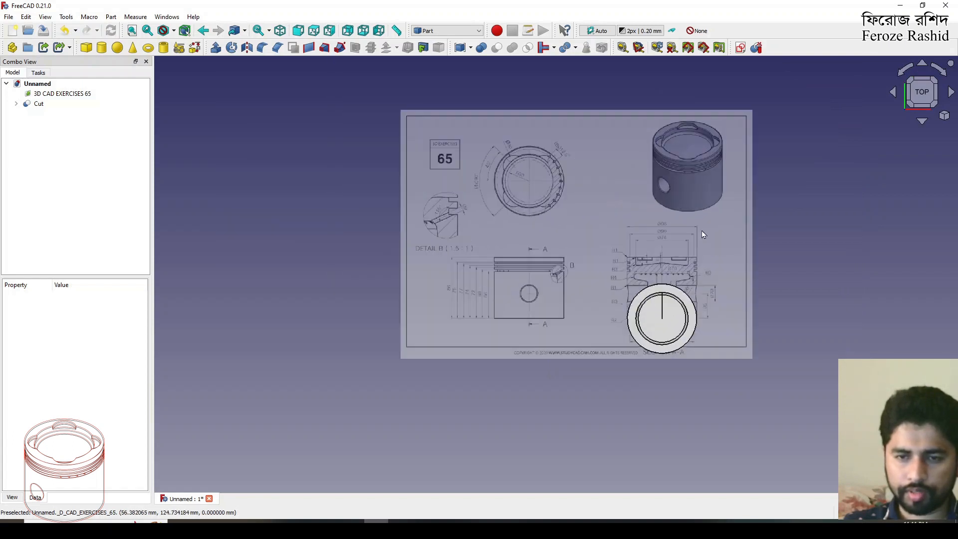
{"action": "scroll", "coordinate": [701, 231], "scroll_direction": "up", "scroll_amount": 1}
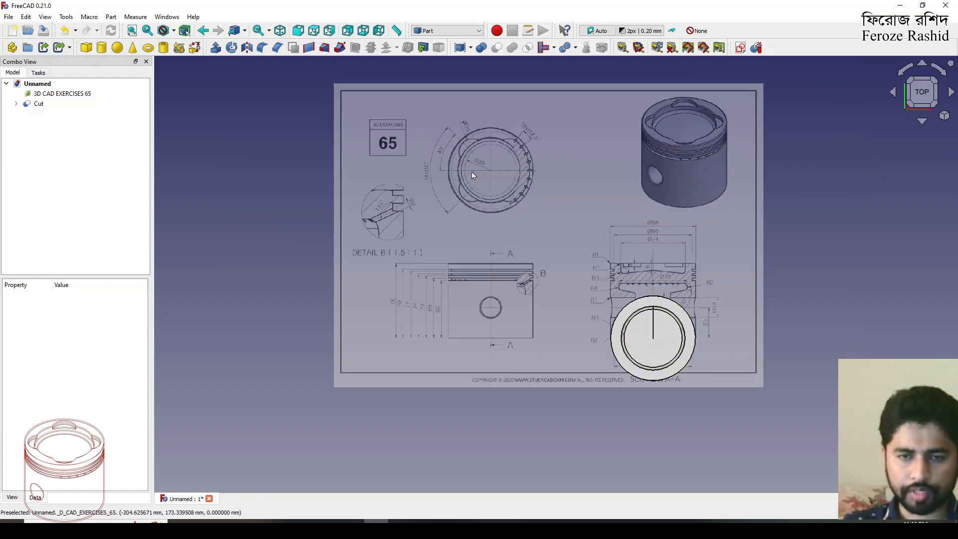
{"action": "right_click", "coordinate": [70, 95]}
{"action": "left_click", "coordinate": [100, 112]}
{"action": "left_click_drag", "start_coordinate": [662, 245], "coordinate": [822, 241]}
{"action": "left_click_drag", "start_coordinate": [708, 124], "coordinate": [719, 290]}
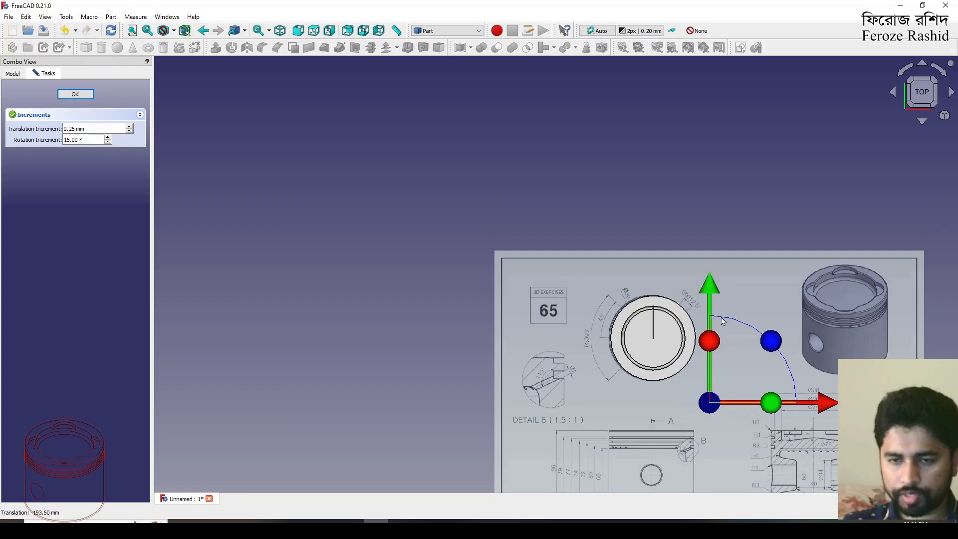
Fine-tune the image's X and Y position in 0.25 mm increments to centre its top view on the piston, and finish the transform.
{"action": "scroll", "coordinate": [558, 293], "scroll_direction": "up", "scroll_amount": 2}
{"action": "scroll", "coordinate": [713, 405], "scroll_direction": "up", "scroll_amount": 1}
{"action": "left_click_drag", "start_coordinate": [767, 410], "coordinate": [770, 410]}
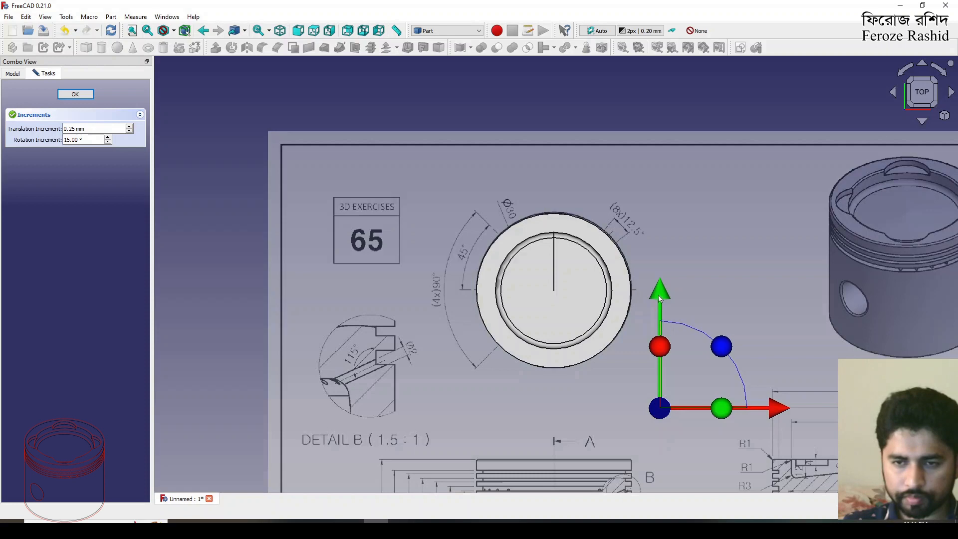
{"action": "left_click_drag", "start_coordinate": [659, 299], "coordinate": [658, 299]}
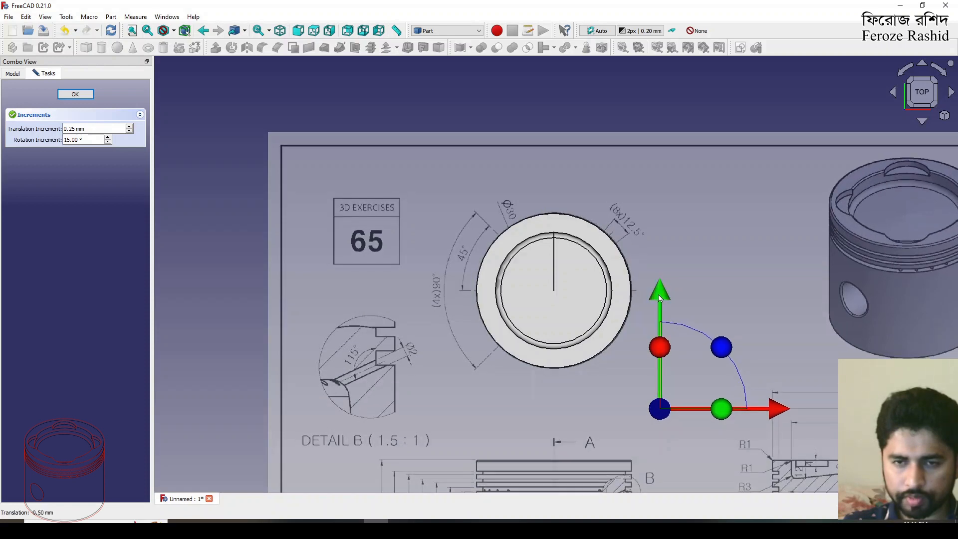
{"action": "left_click", "coordinate": [74, 93]}
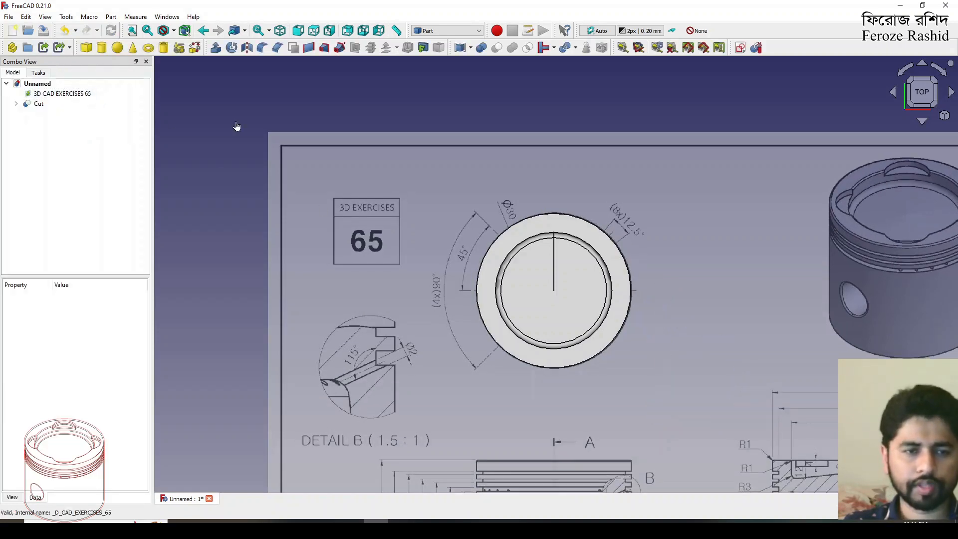
Set the transparency of the Cut body to 80.
{"action": "middle_click_drag", "start_coordinate": [595, 381], "coordinate": [605, 326]}
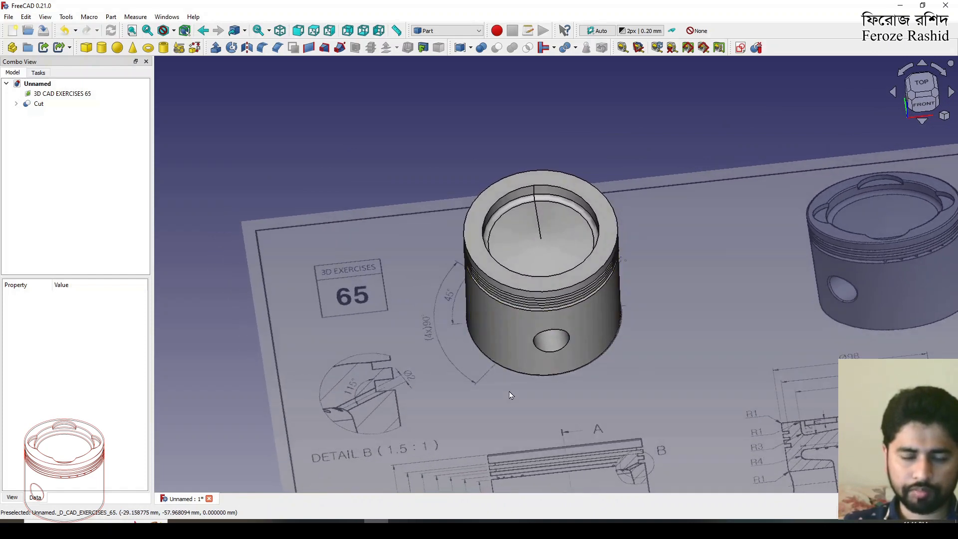
{"action": "left_click", "coordinate": [474, 211]}
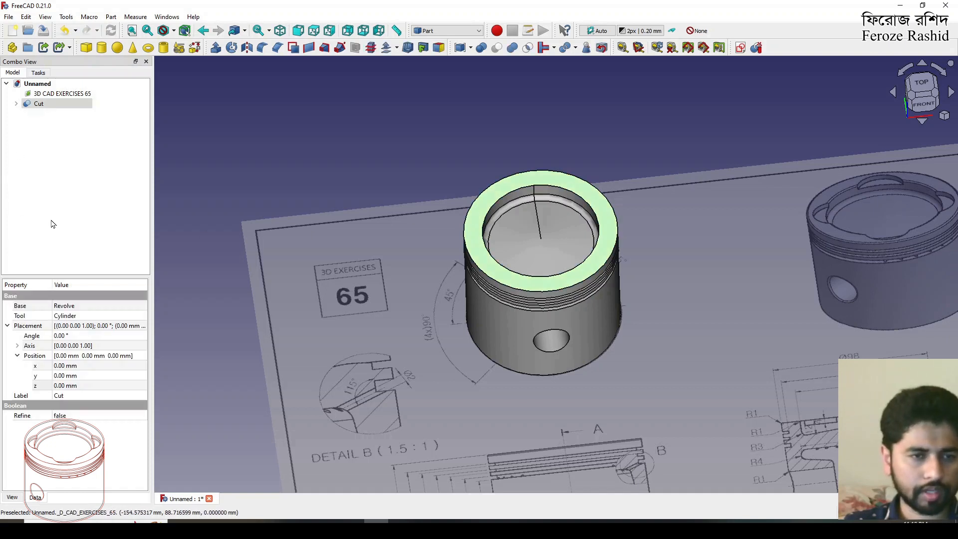
{"action": "left_click", "coordinate": [12, 497]}
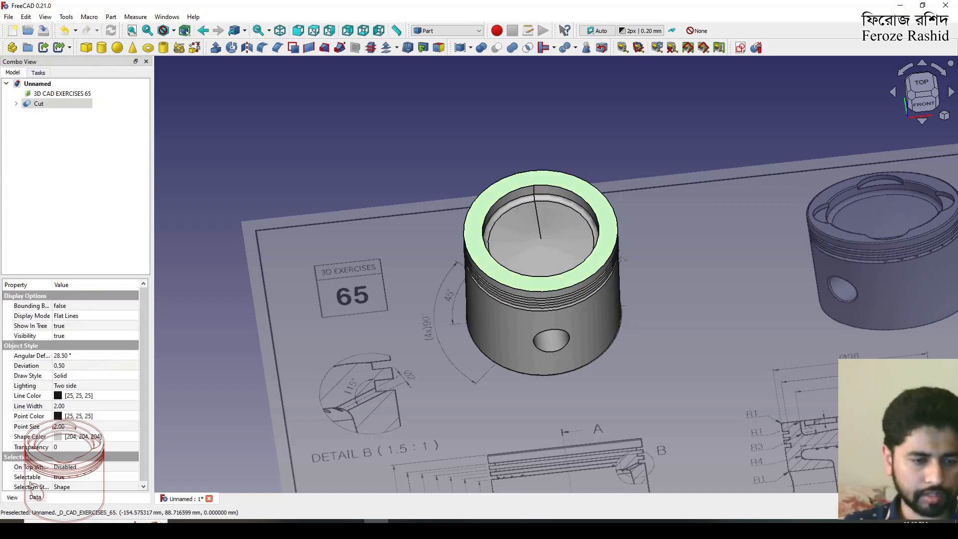
{"action": "left_click", "coordinate": [57, 447]}
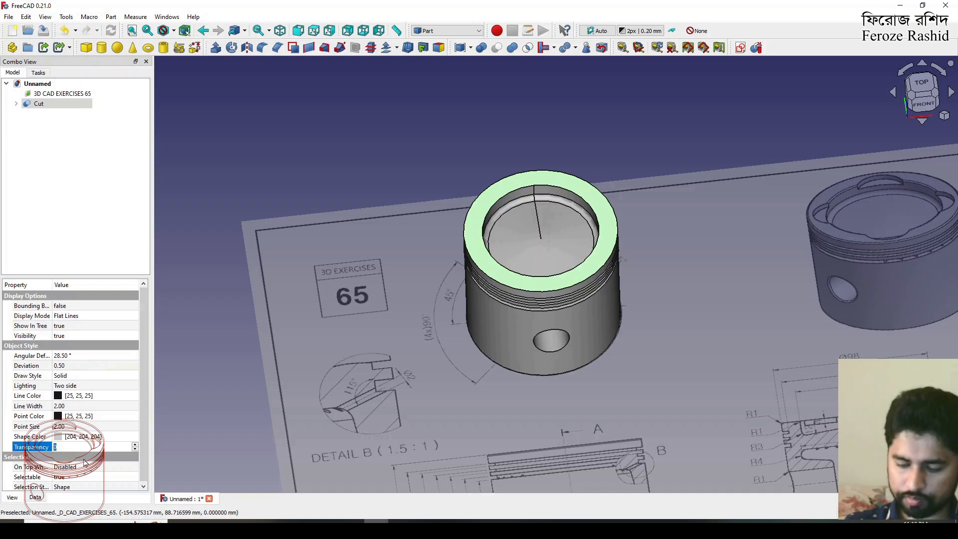
{"action": "type", "text": "80"}
{"action": "key", "text": "Return"}
{"action": "left_click", "coordinate": [329, 165]}
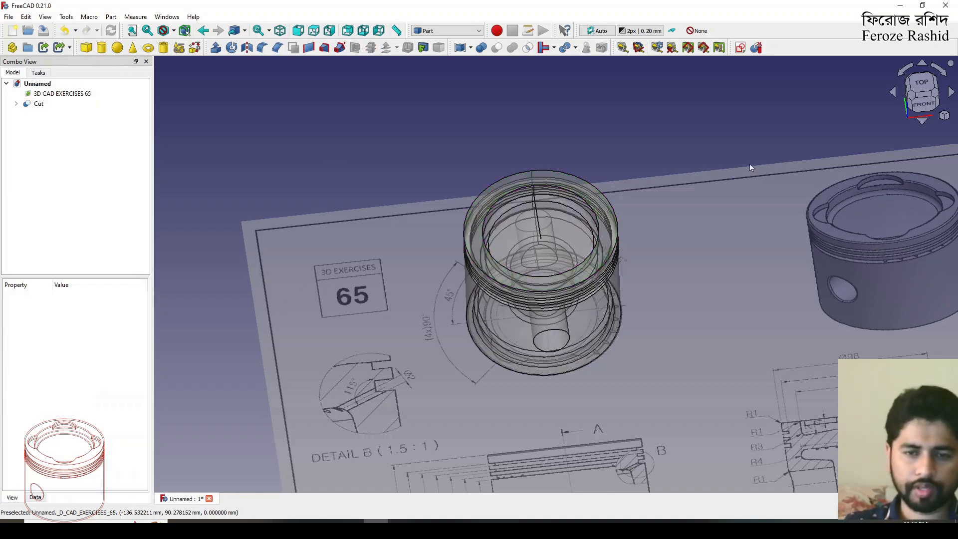
Compare the see-through piston body with the drawing's top view, including the Ø30 recesses and R30 circle.
{"action": "left_click", "coordinate": [921, 83]}
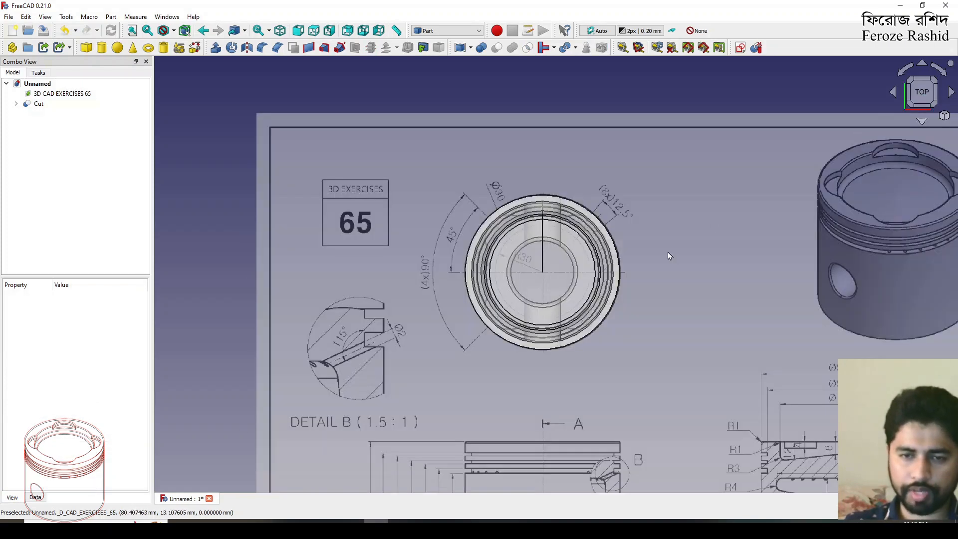
{"action": "scroll", "coordinate": [547, 248], "scroll_direction": "up", "scroll_amount": 3}
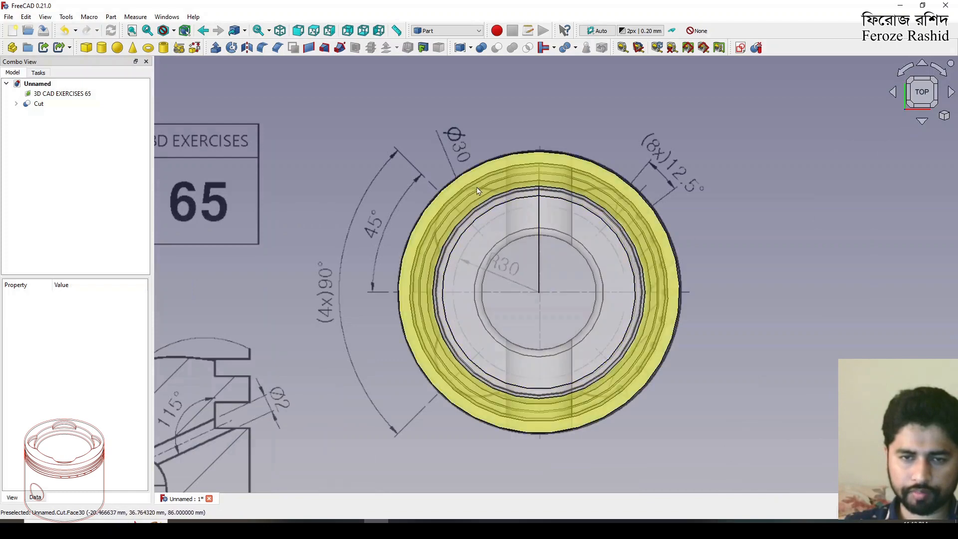
{"action": "scroll", "coordinate": [541, 219], "scroll_direction": "down", "scroll_amount": 2}
{"action": "middle_click_drag", "start_coordinate": [607, 427], "coordinate": [607, 390]}
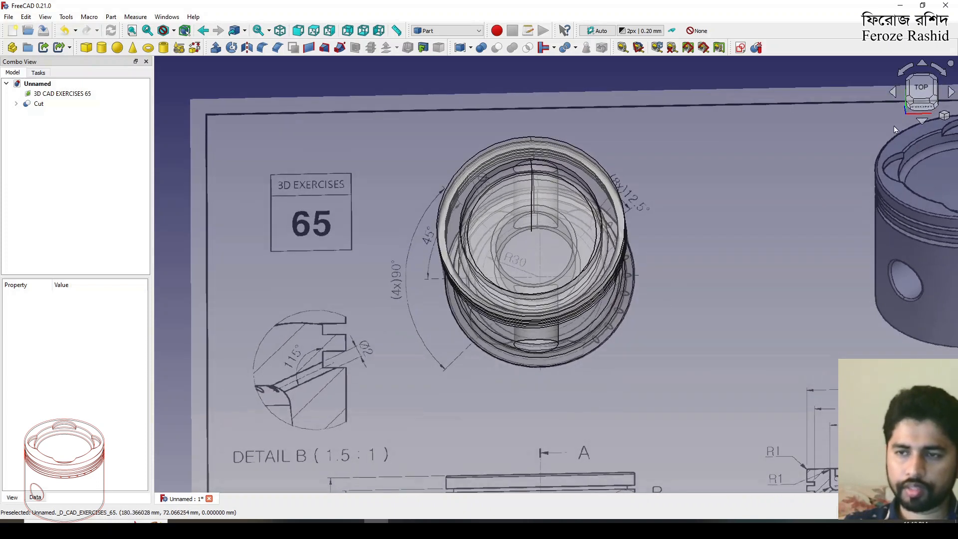
{"action": "left_click", "coordinate": [920, 86]}
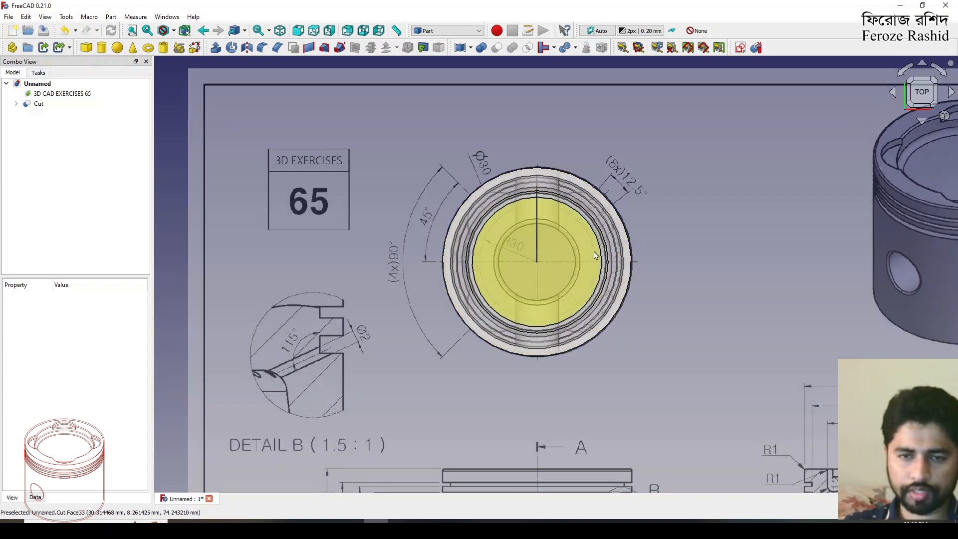
{"action": "scroll", "coordinate": [574, 259], "scroll_direction": "down", "scroll_amount": 2}
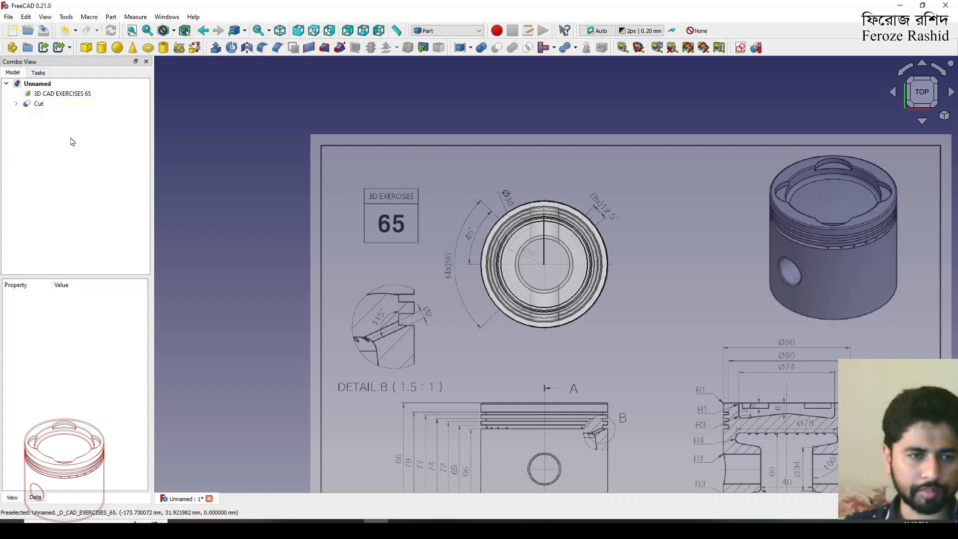
Set the transparency of the Cut body back to 0.
{"action": "left_click", "coordinate": [38, 103]}
{"action": "left_click", "coordinate": [64, 449]}
{"action": "type", "text": "0"}
{"action": "key", "text": "Return"}
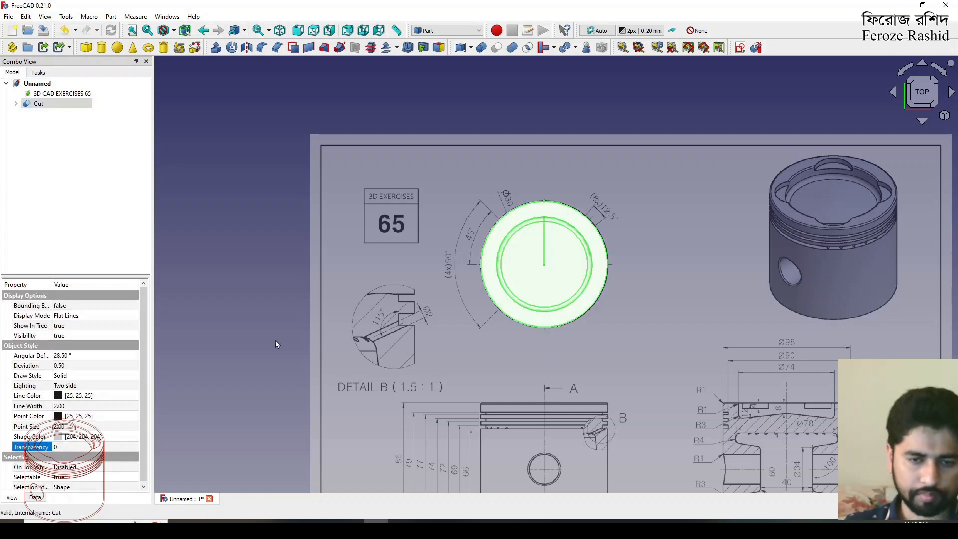
{"action": "left_click", "coordinate": [389, 237]}
Raise the reference image along Z onto the piston's top face using Transform with an 86 mm translation increment.
{"action": "right_click", "coordinate": [88, 93]}
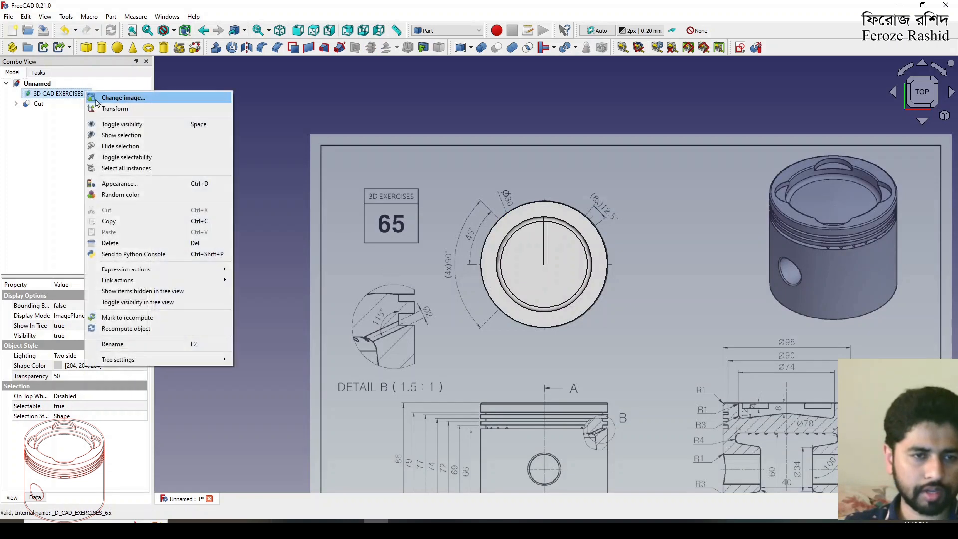
{"action": "left_click", "coordinate": [114, 108]}
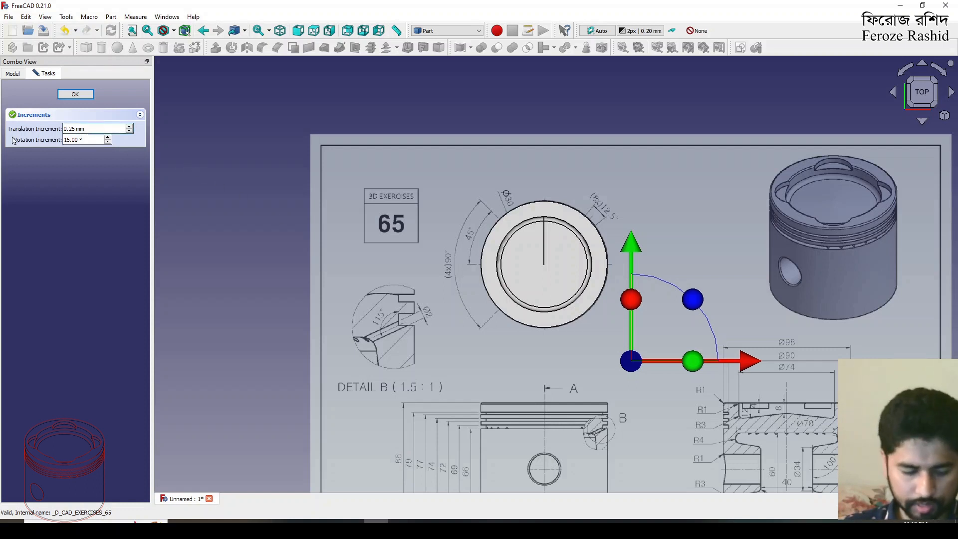
{"action": "type", "text": "86"}
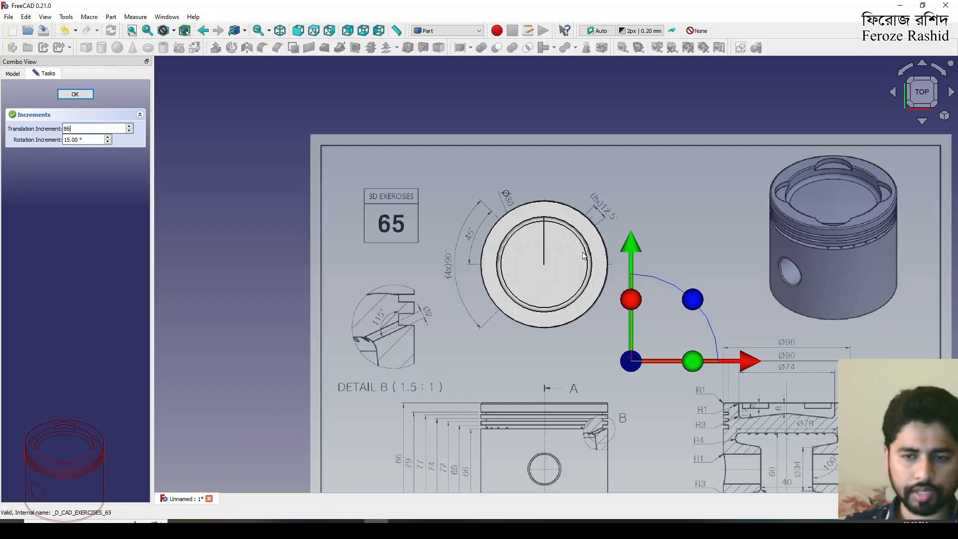
{"action": "middle_click_drag", "start_coordinate": [644, 352], "coordinate": [633, 325]}
{"action": "left_click_drag", "start_coordinate": [630, 331], "coordinate": [611, 299]}
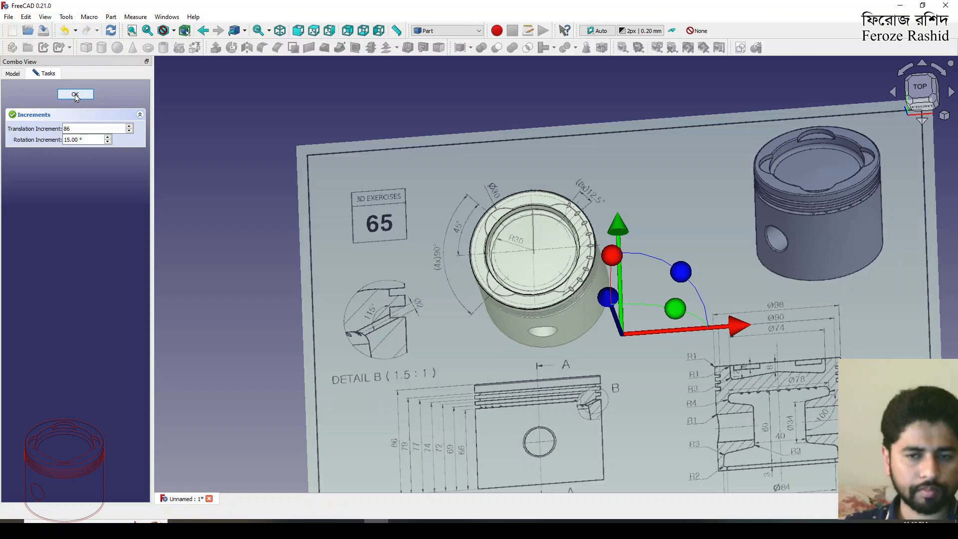
{"action": "left_click", "coordinate": [75, 94]}
{"action": "mouse_move", "coordinate": [298, 199]}
{"action": "middle_mouse_down"}
{"action": "mouse_move", "coordinate": [497, 229]}
{"action": "mouse_move", "coordinate": [518, 169]}
{"action": "middle_mouse_up"}
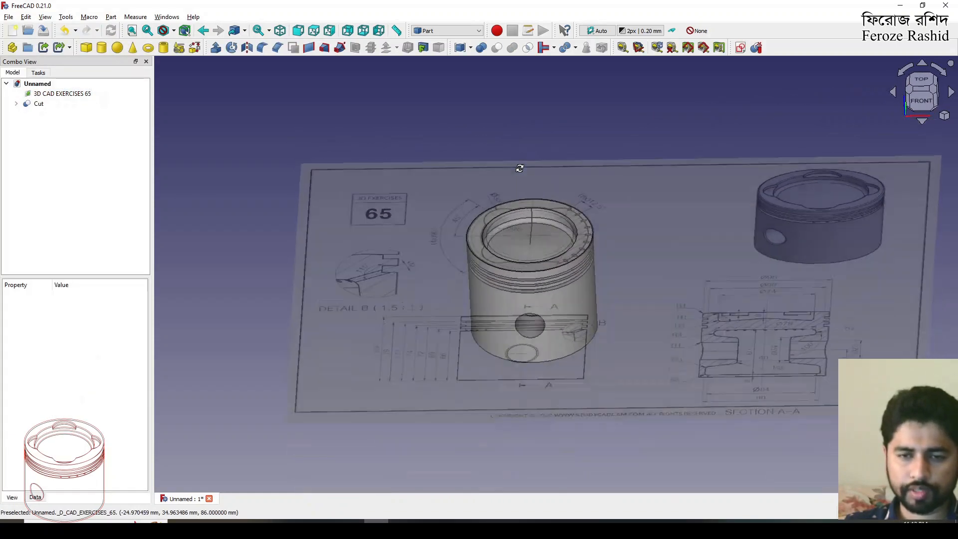
Toggle the visibility of the drawing image and the Cut body to inspect the piston top, leaving both shown.
{"action": "left_click", "coordinate": [743, 280]}
{"action": "key", "text": "space"}
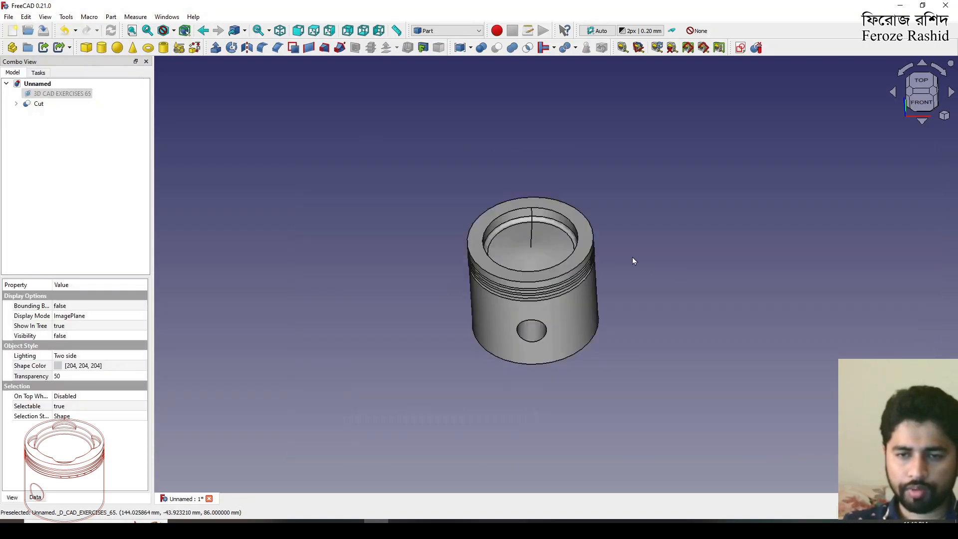
{"action": "left_click", "coordinate": [582, 241]}
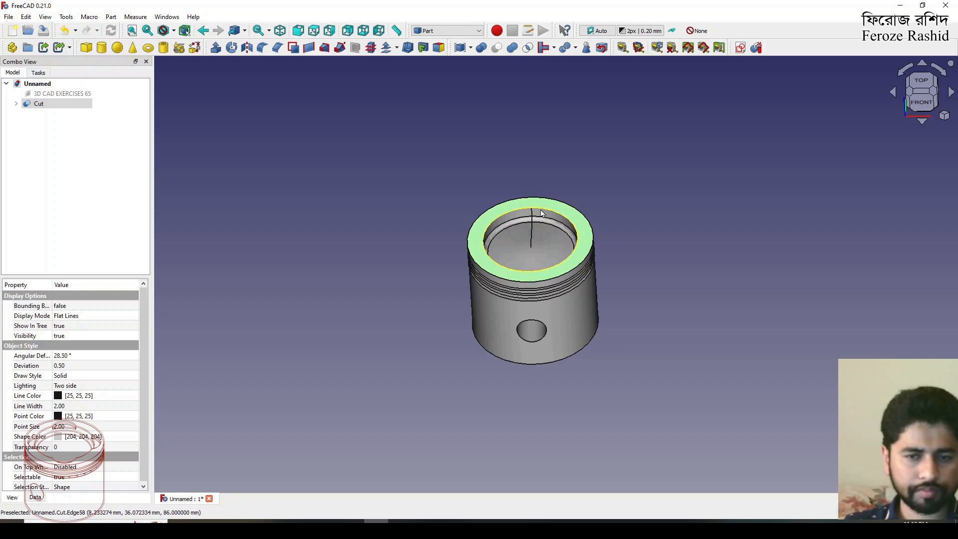
{"action": "key", "text": "space"}
{"action": "key", "text": "space"}
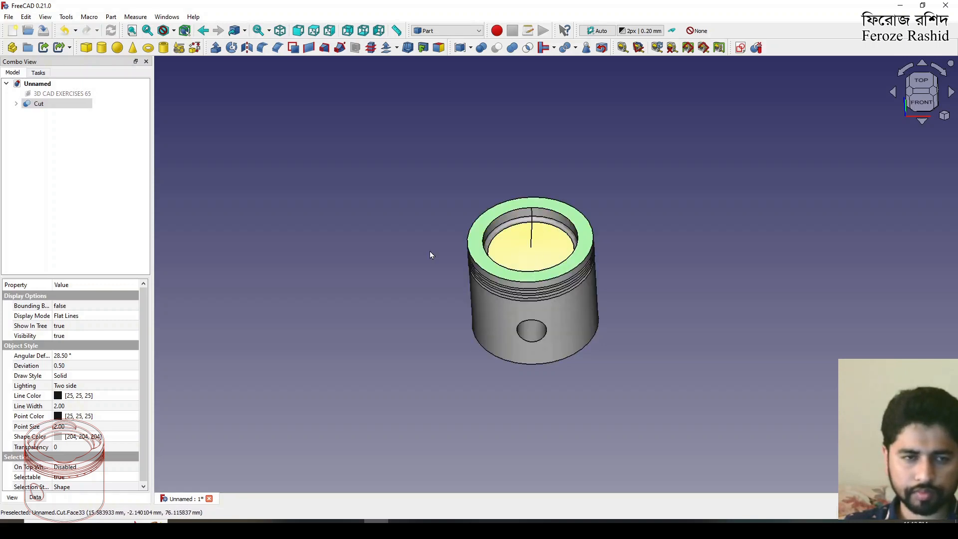
{"action": "key", "text": "Up"}
{"action": "key", "text": "space"}
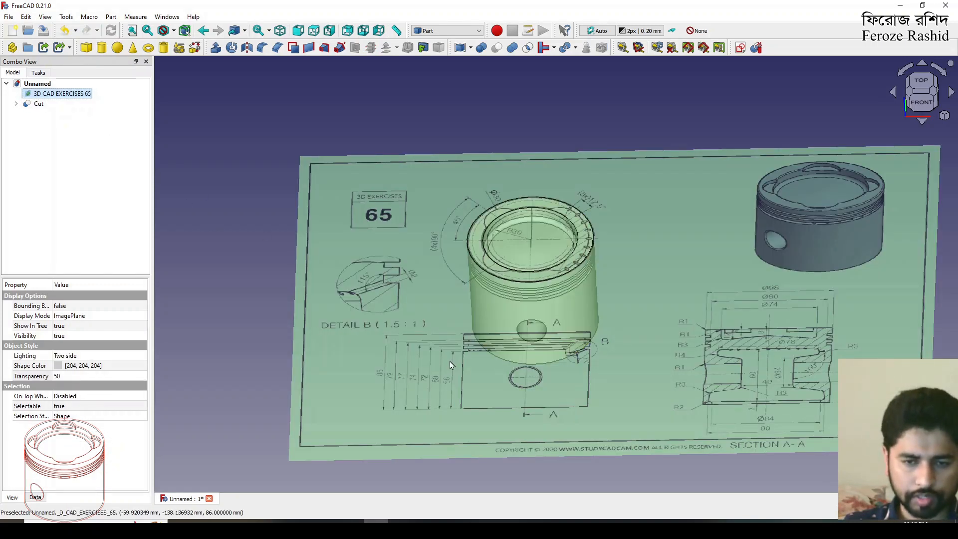
Examine the top recess depths in SECTION A-A and the height dimensions in the front view of the drawing.
{"action": "scroll", "coordinate": [788, 170], "scroll_direction": "up", "scroll_amount": 3}
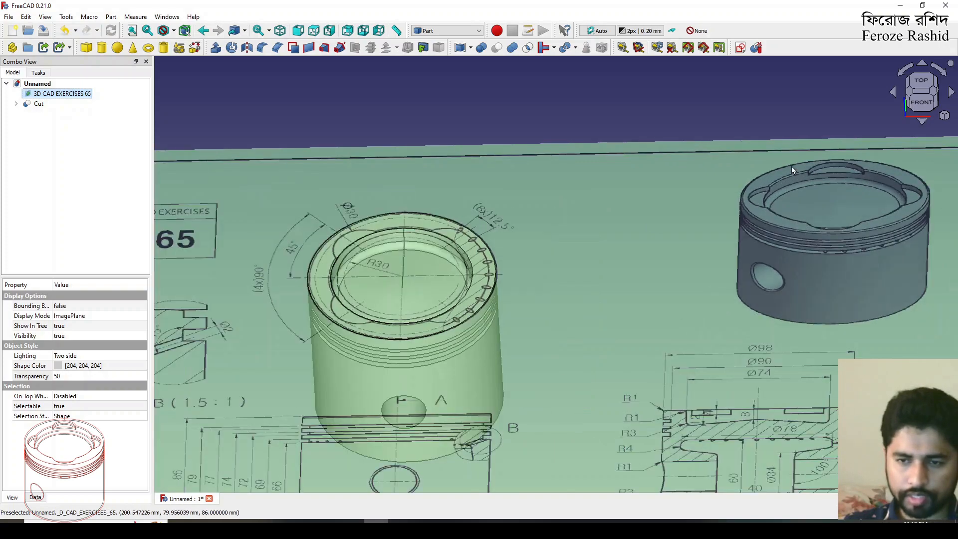
{"action": "scroll", "coordinate": [700, 413], "scroll_direction": "up", "scroll_amount": 3}
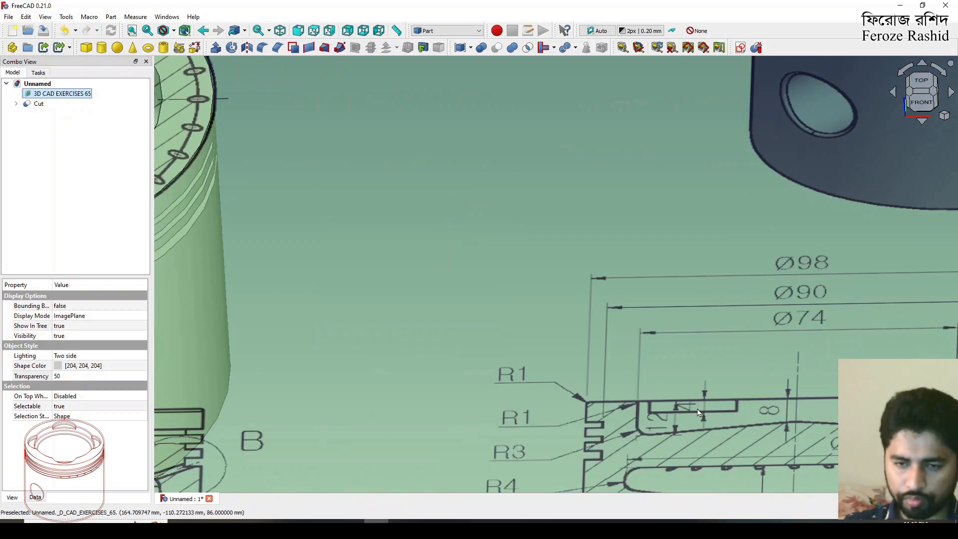
{"action": "scroll", "coordinate": [698, 412], "scroll_direction": "down", "scroll_amount": 4}
{"action": "scroll", "coordinate": [356, 453], "scroll_direction": "up", "scroll_amount": 2}
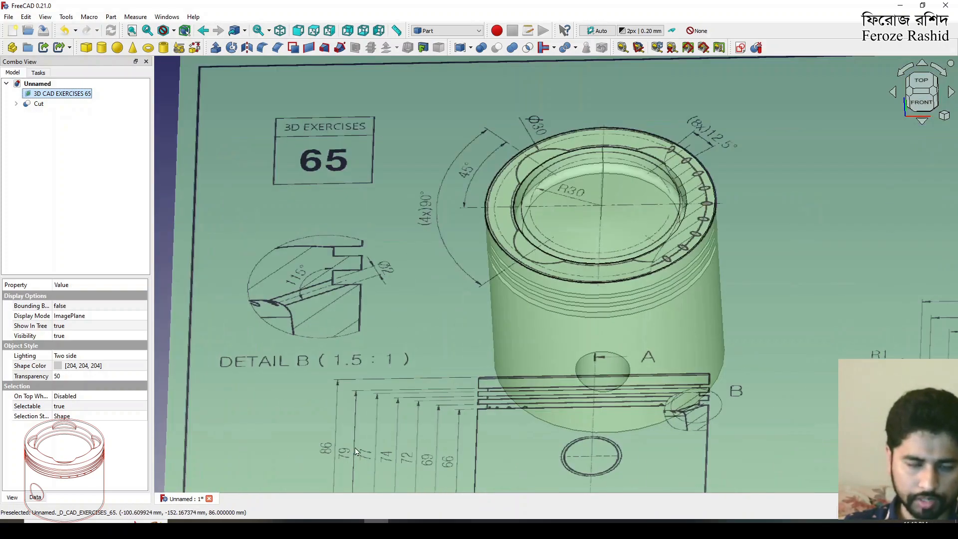
{"action": "scroll", "coordinate": [486, 294], "scroll_direction": "down", "scroll_amount": 3}
{"action": "scroll", "coordinate": [382, 393], "scroll_direction": "up", "scroll_amount": 3}
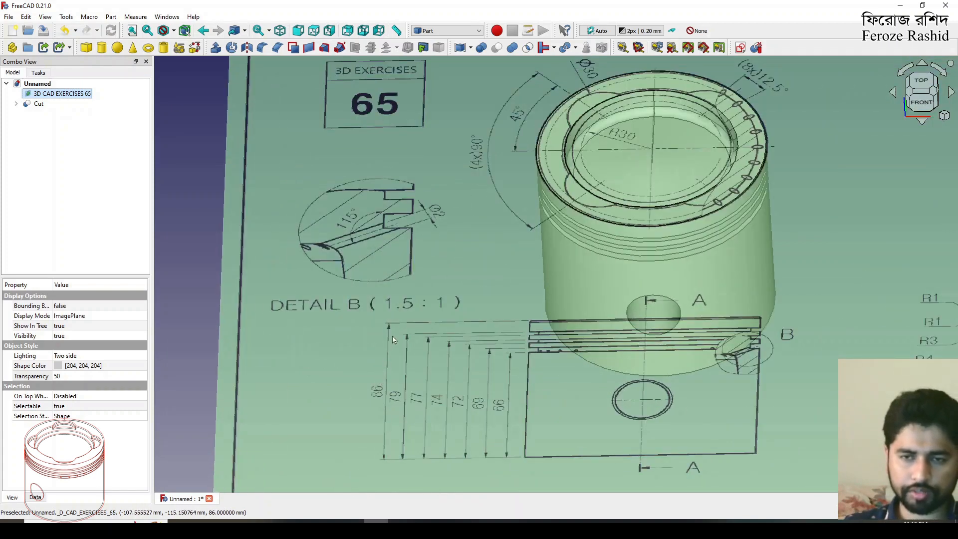
{"action": "scroll", "coordinate": [392, 339], "scroll_direction": "down", "scroll_amount": 2}
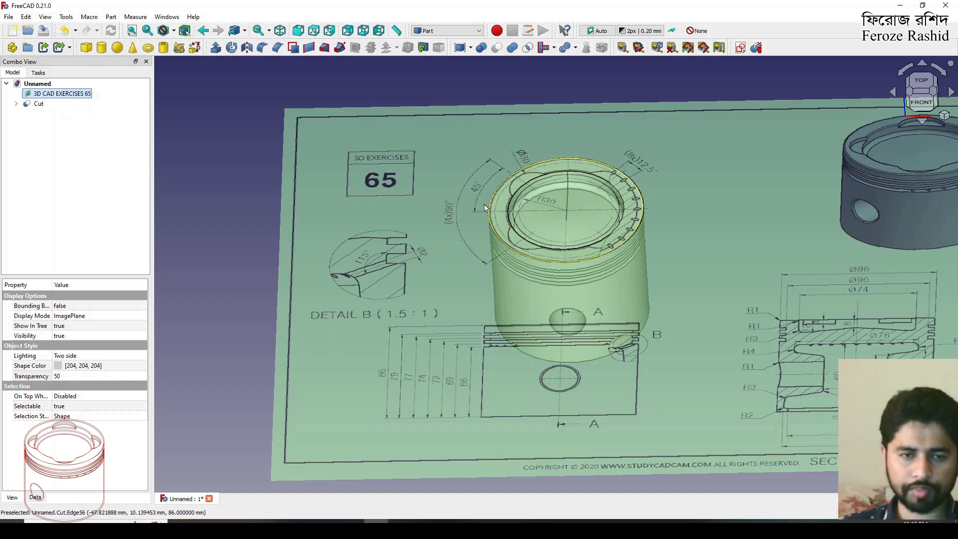
{"action": "key", "text": "space"}
{"action": "left_click", "coordinate": [509, 205]}
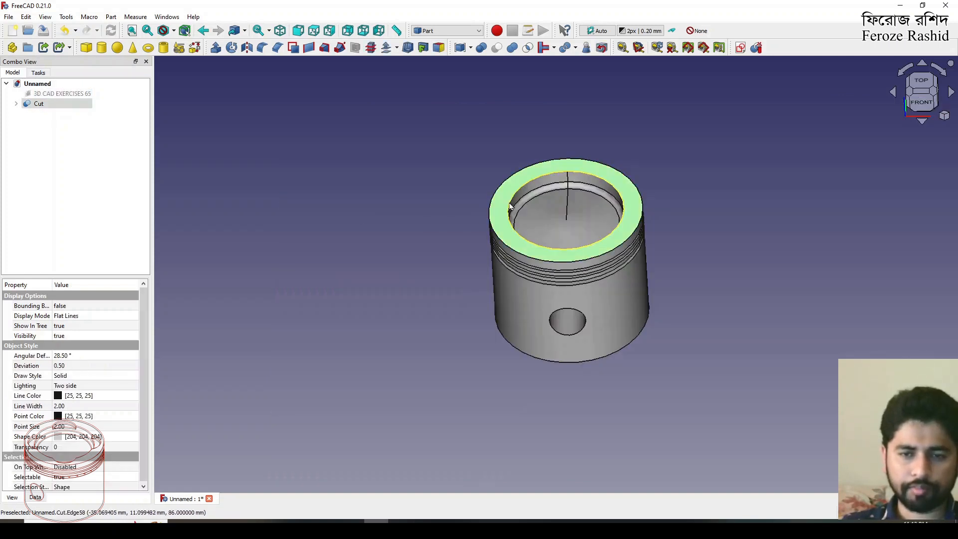
{"action": "left_click", "coordinate": [740, 47]}
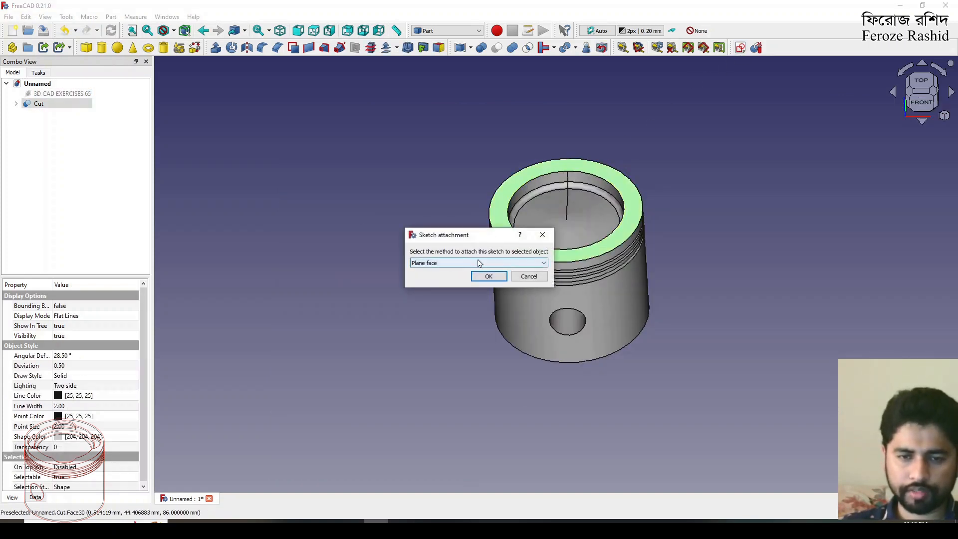
{"action": "left_click", "coordinate": [529, 276]}
{"action": "left_click", "coordinate": [768, 237]}
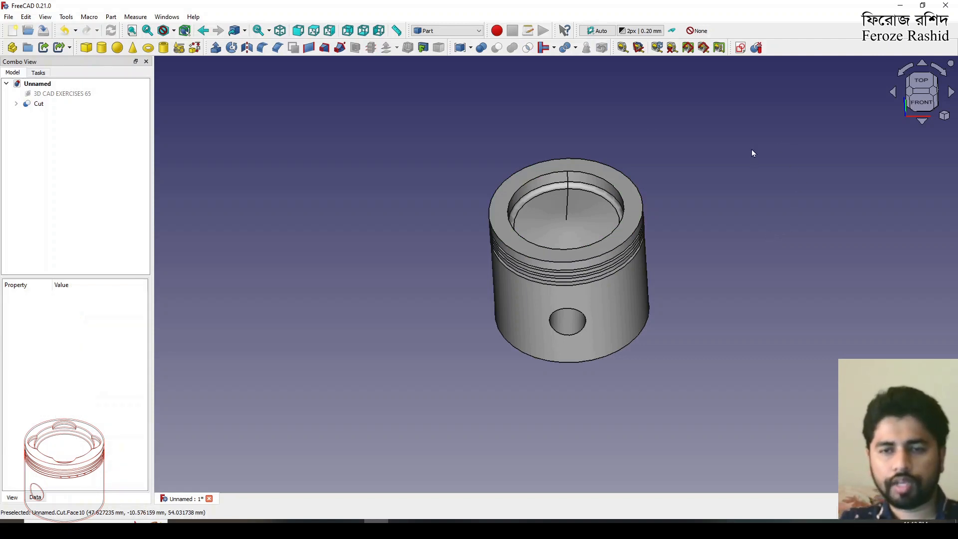
Create a new sketch on the XY plane with an 86 mm offset, level with the piston's top face.
{"action": "left_click", "coordinate": [740, 48]}
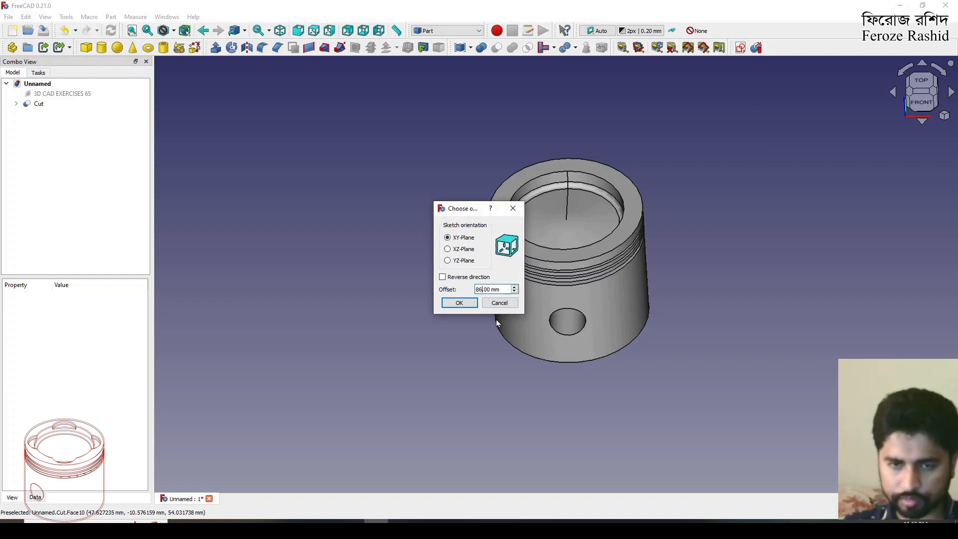
{"action": "left_click", "coordinate": [460, 302]}
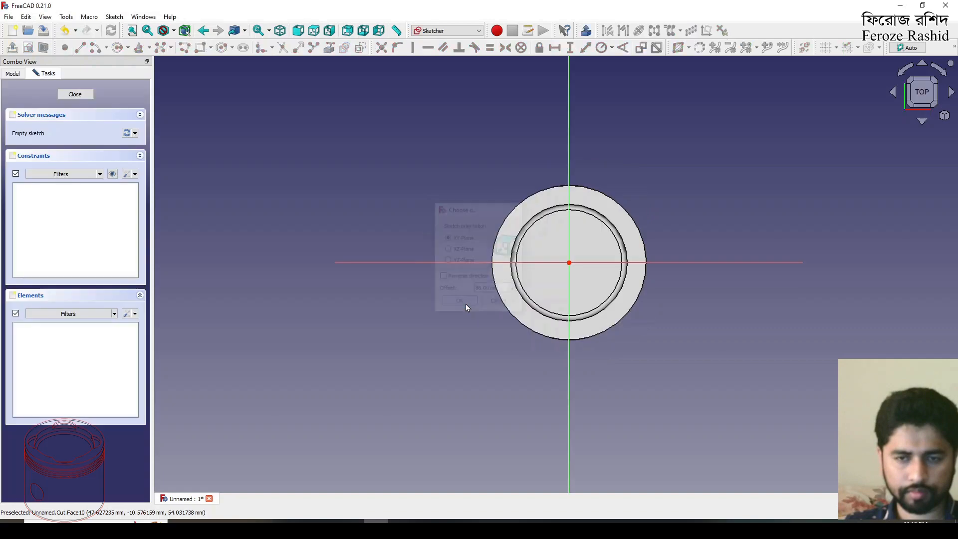
{"action": "mouse_move", "coordinate": [563, 186]}
{"action": "middle_mouse_down"}
{"action": "mouse_move", "coordinate": [577, 274]}
{"action": "mouse_move", "coordinate": [564, 179]}
{"action": "mouse_move", "coordinate": [575, 227]}
{"action": "middle_mouse_up"}
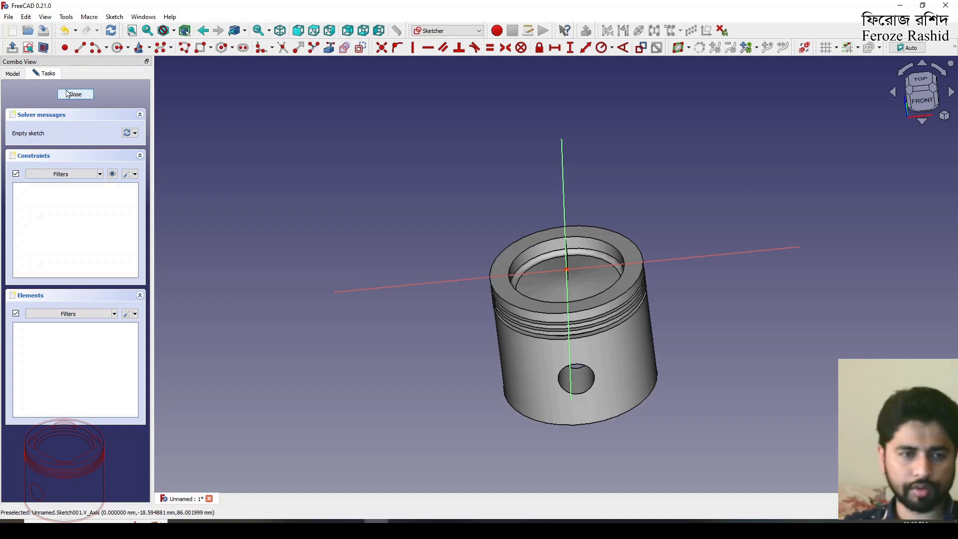
Toggle the drawing image on and off while editing the sketch to compare it with the piston's top face.
{"action": "left_click", "coordinate": [14, 75]}
{"action": "left_click", "coordinate": [55, 95]}
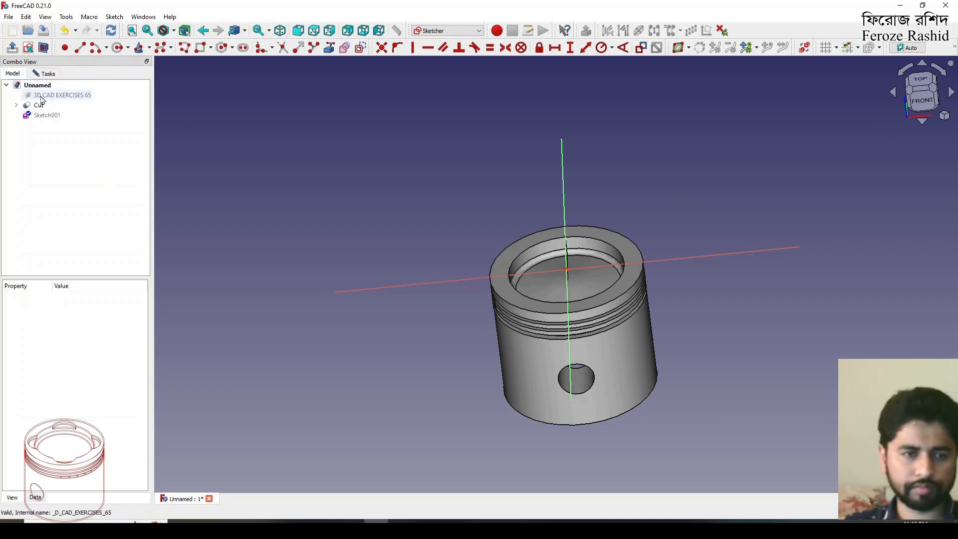
{"action": "key", "text": "space"}
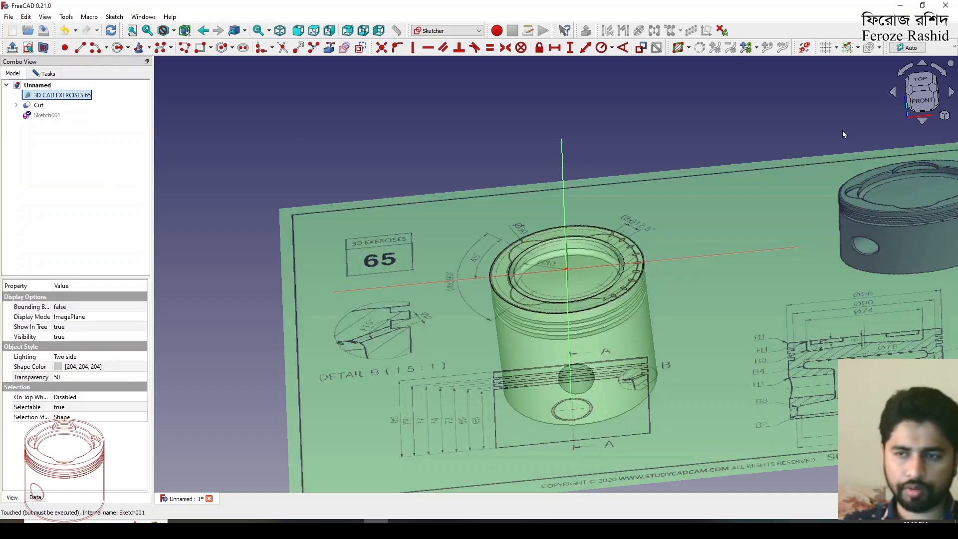
{"action": "left_click", "coordinate": [920, 80]}
{"action": "key", "text": "space"}
{"action": "middle_click_drag", "start_coordinate": [613, 268], "coordinate": [617, 214]}
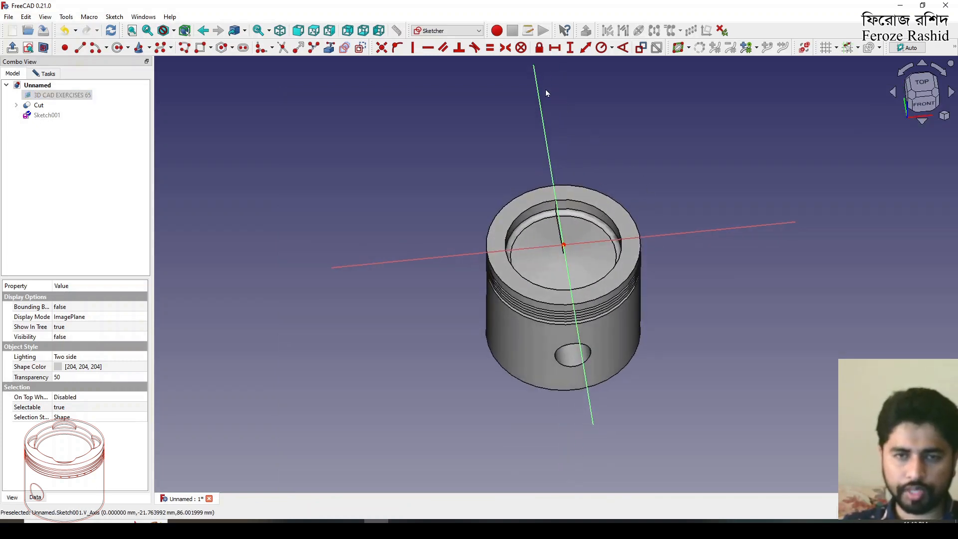
Show the drawing image again and face its top view straight on for tracing over the piston.
{"action": "left_click", "coordinate": [330, 48]}
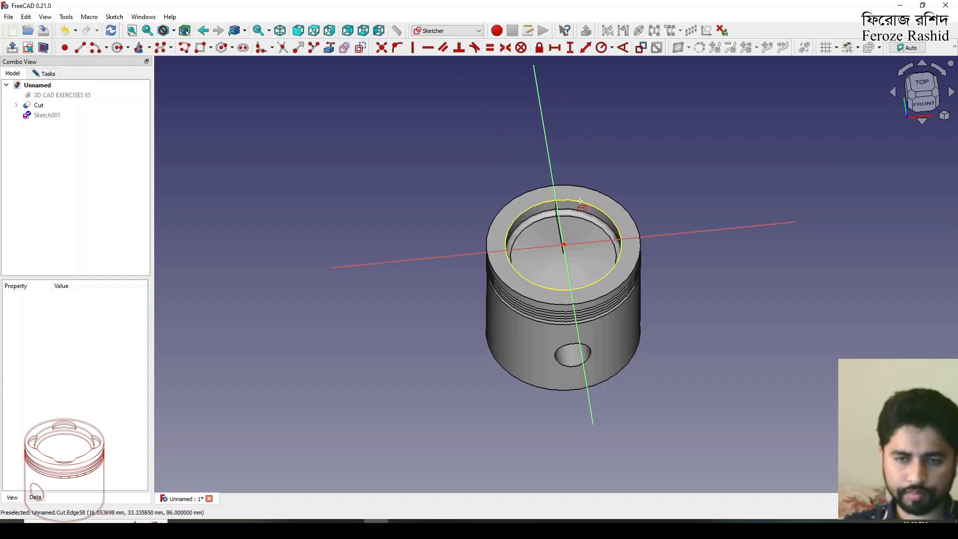
{"action": "left_click", "coordinate": [56, 95]}
{"action": "key", "text": "space"}
{"action": "scroll", "coordinate": [442, 128], "scroll_direction": "down", "scroll_amount": 5}
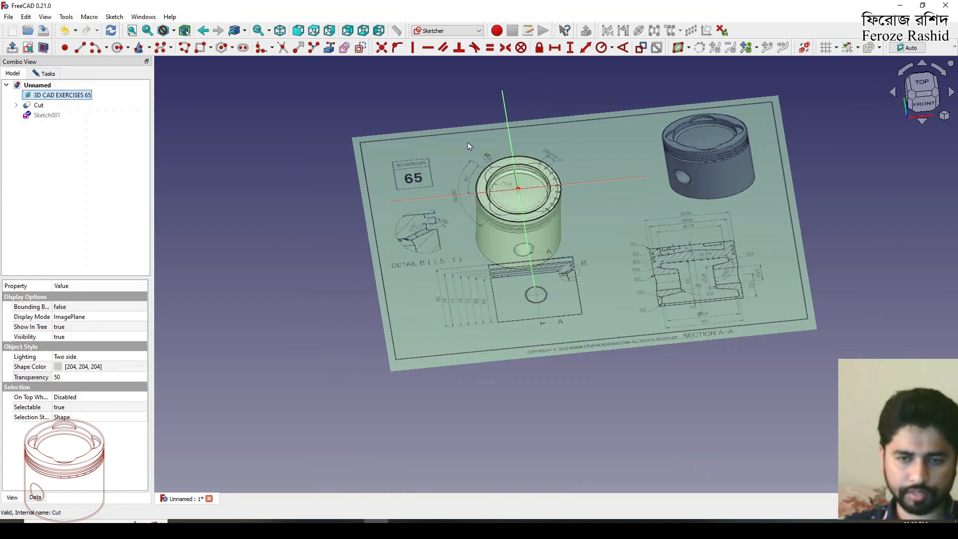
{"action": "scroll", "coordinate": [488, 286], "scroll_direction": "up", "scroll_amount": 5}
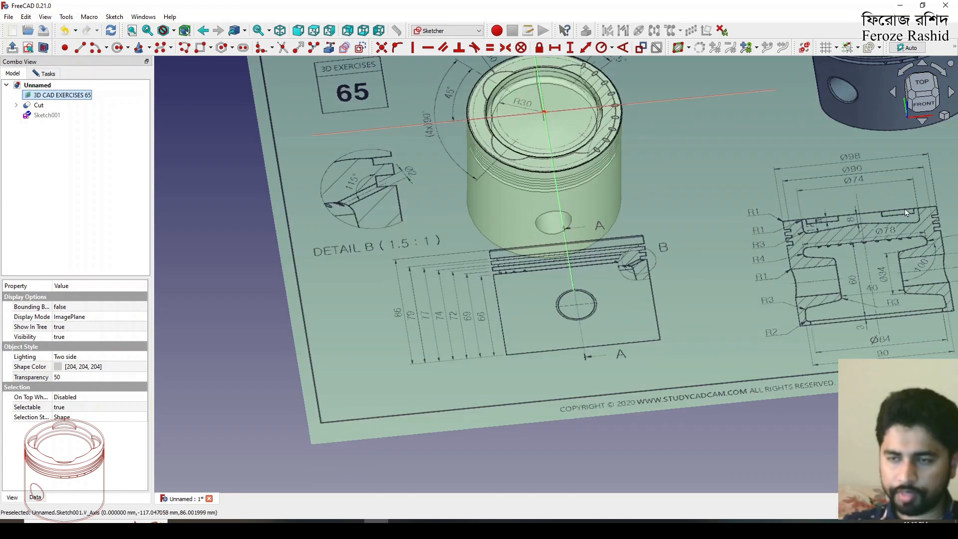
{"action": "scroll", "coordinate": [774, 268], "scroll_direction": "down", "scroll_amount": 5}
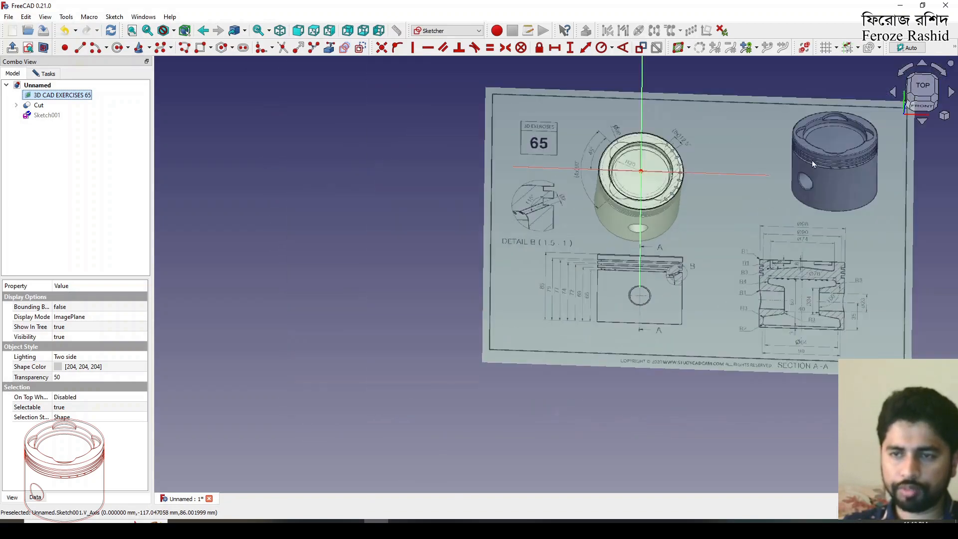
{"action": "left_click", "coordinate": [922, 86]}
{"action": "scroll", "coordinate": [657, 107], "scroll_direction": "up", "scroll_amount": 5}
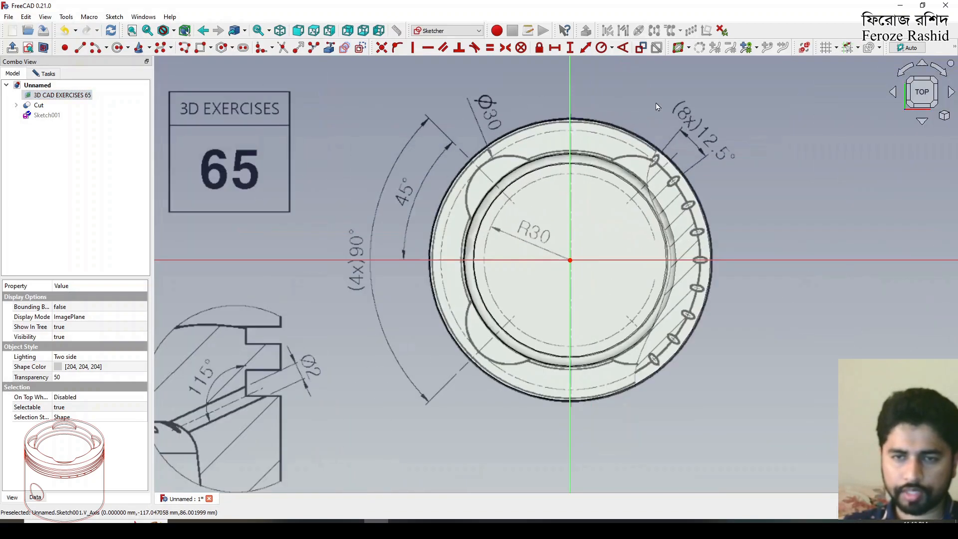
Draw a circle centred on the sketch origin and constrain its radius to 76/2 mm.
{"action": "left_click", "coordinate": [118, 48]}
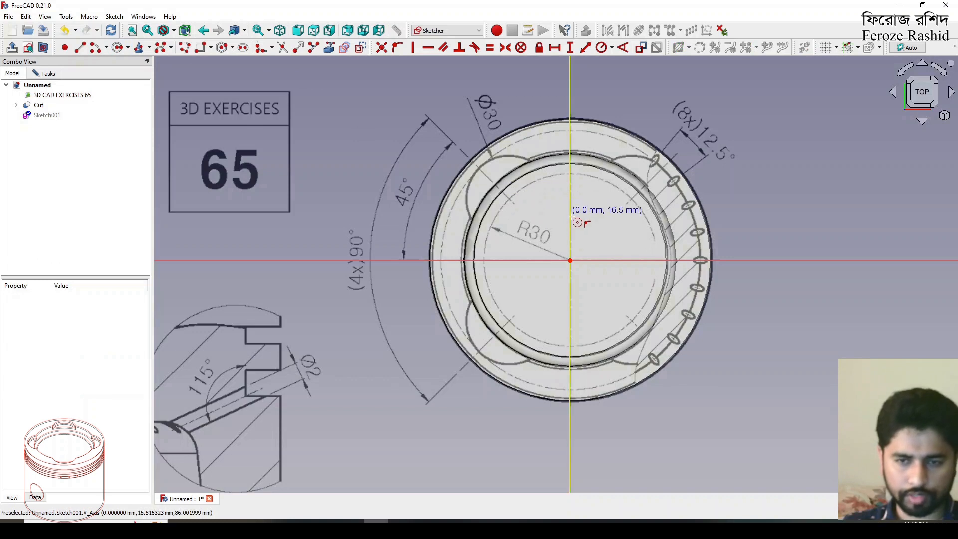
{"action": "left_click", "coordinate": [570, 260]}
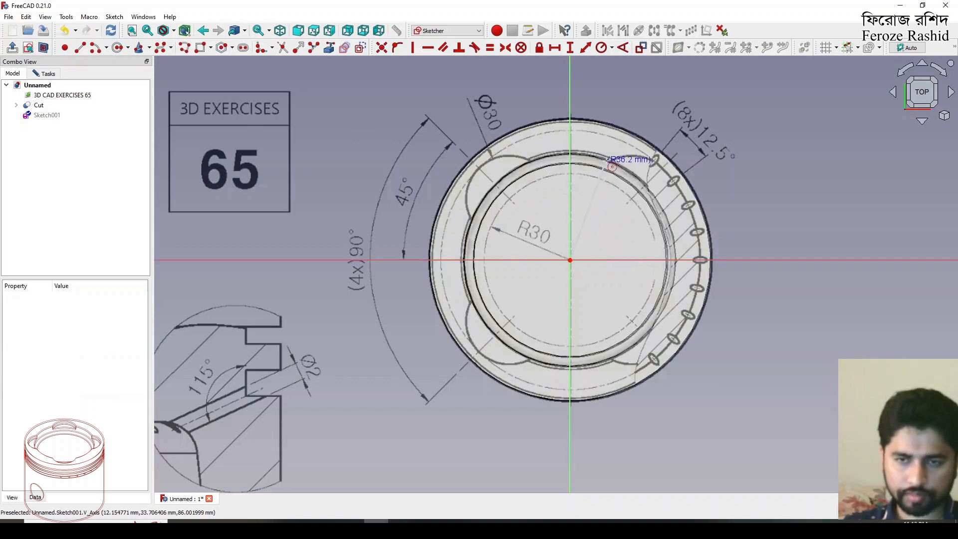
{"action": "left_click", "coordinate": [612, 164]}
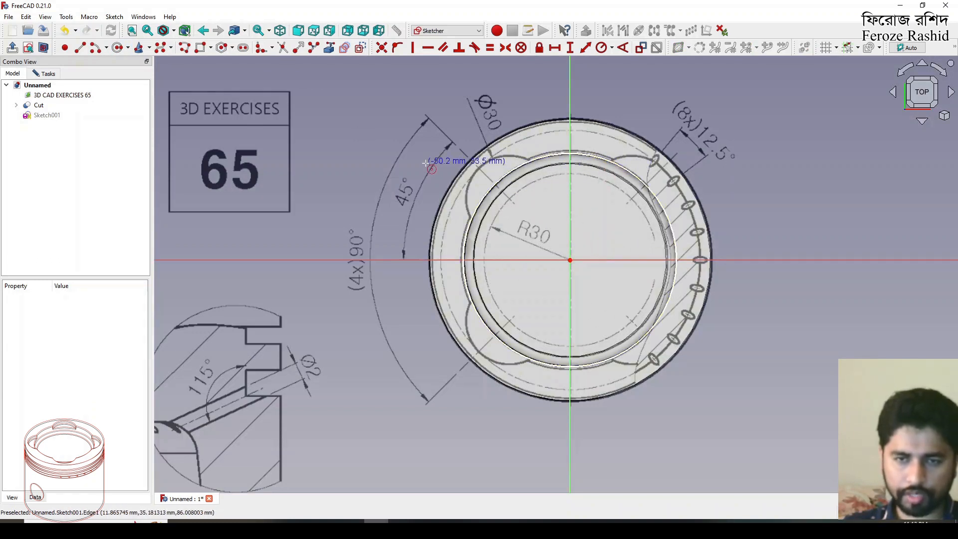
{"action": "left_click", "coordinate": [513, 178]}
{"action": "key", "text": "k"}
{"action": "key", "text": "r"}
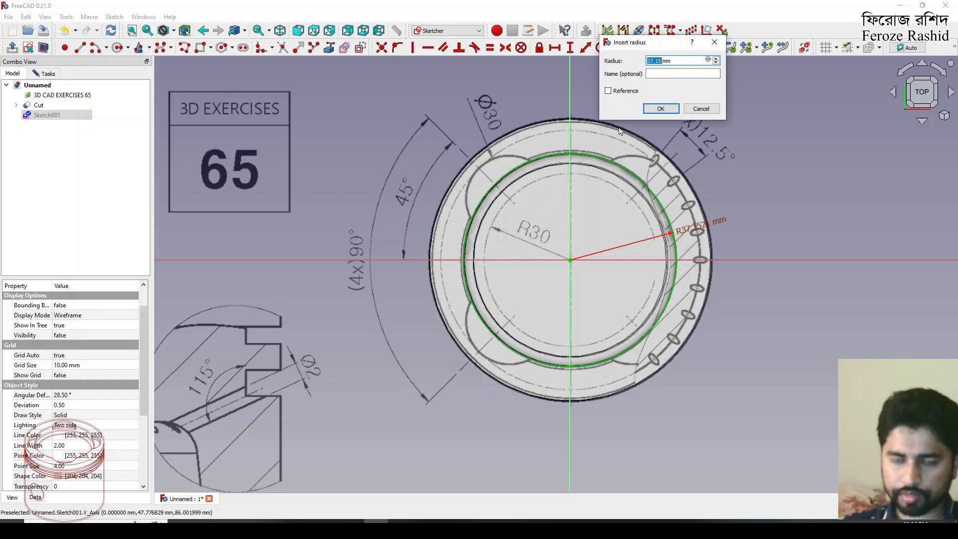
{"action": "type", "text": "76/2"}
{"action": "key", "text": "Return"}
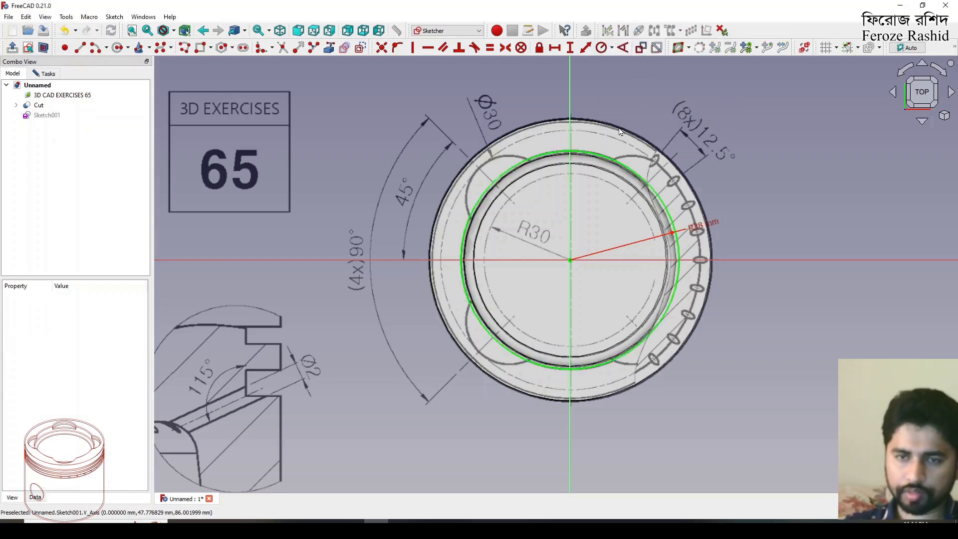
Change the circle's radius constraint to 74/2 mm and convert the circle to construction geometry.
{"action": "scroll", "coordinate": [534, 165], "scroll_direction": "down", "scroll_amount": 3}
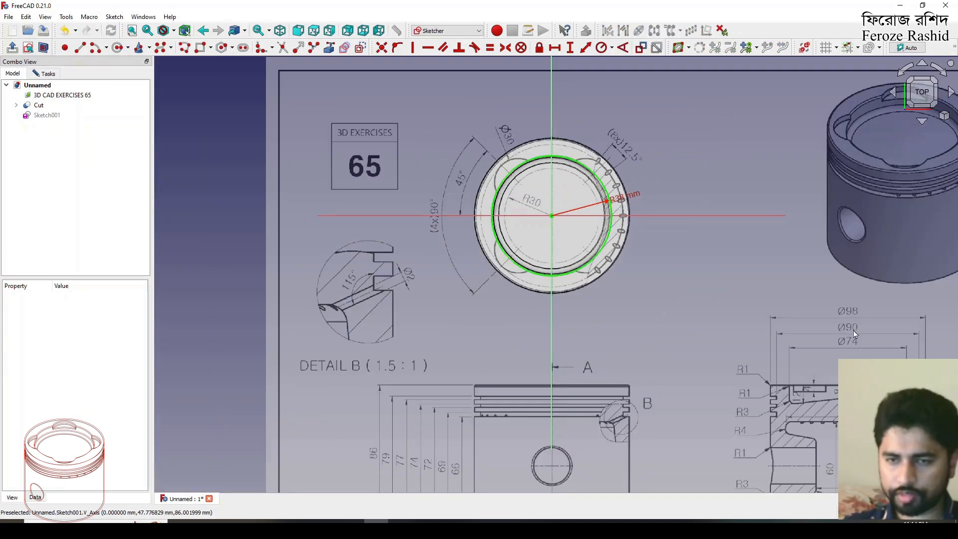
{"action": "double_click", "coordinate": [627, 201]}
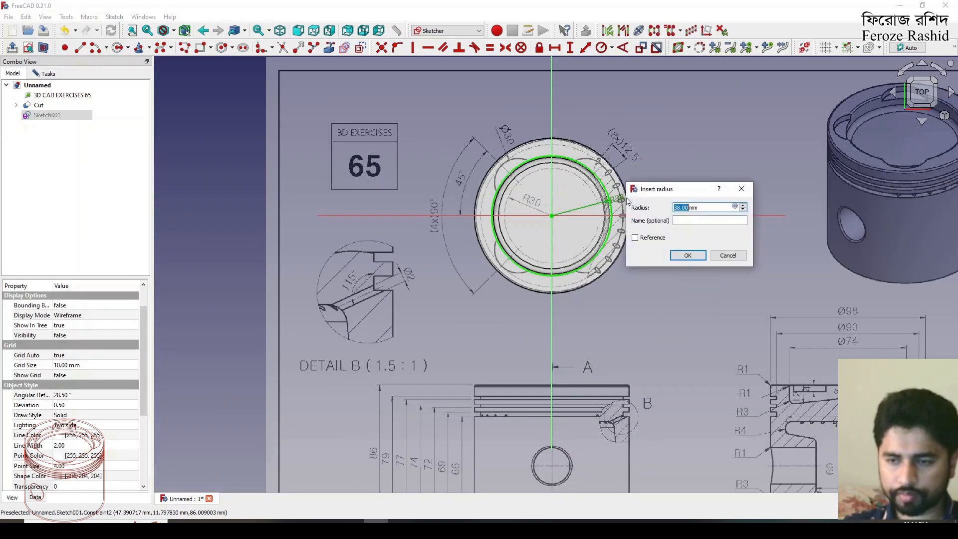
{"action": "type", "text": "74"}
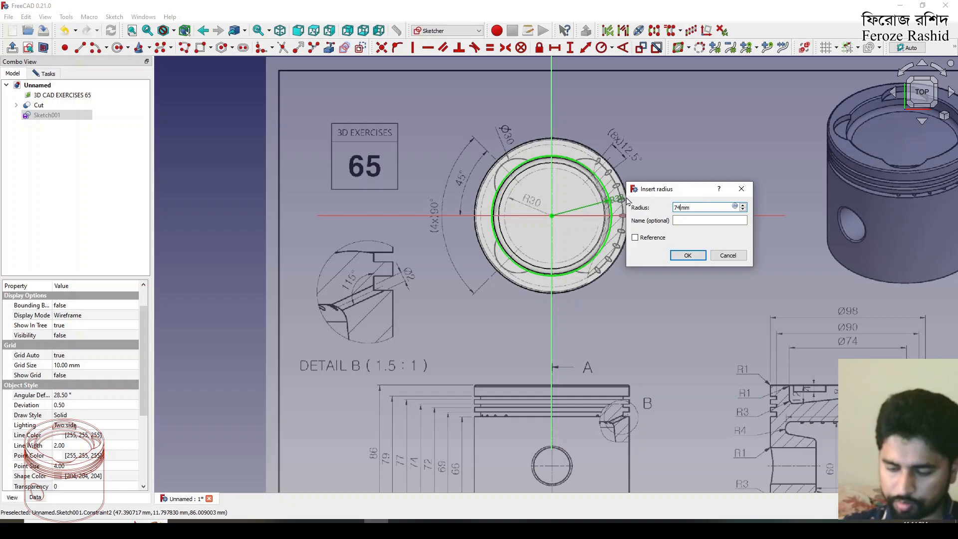
{"action": "type", "text": "/2"}
{"action": "key", "text": "Return"}
{"action": "scroll", "coordinate": [573, 170], "scroll_direction": "up", "scroll_amount": 3}
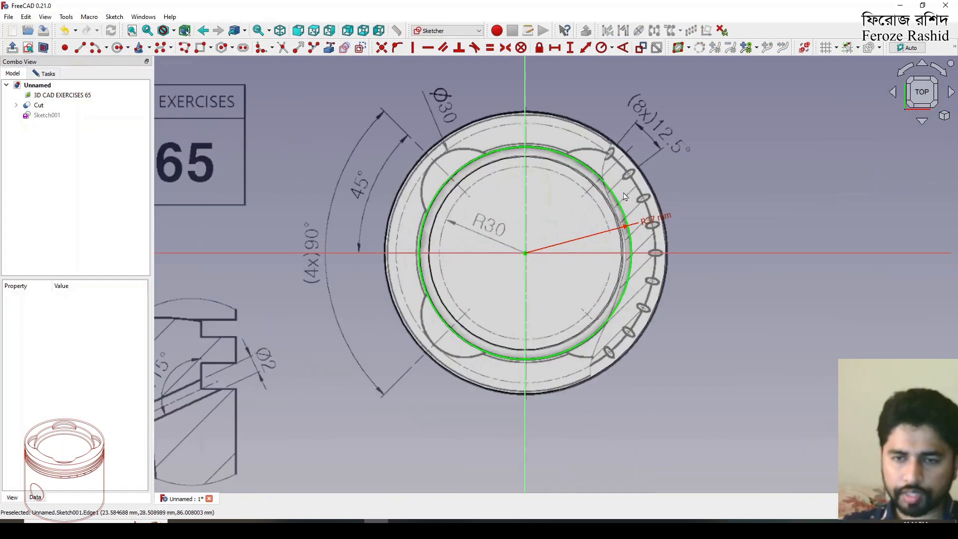
{"action": "left_click", "coordinate": [567, 165]}
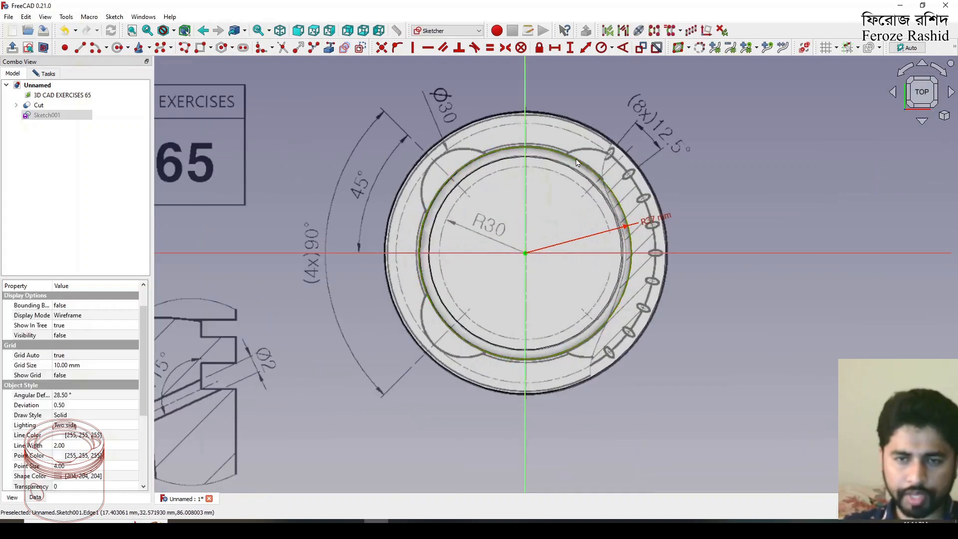
{"action": "left_click", "coordinate": [359, 48]}
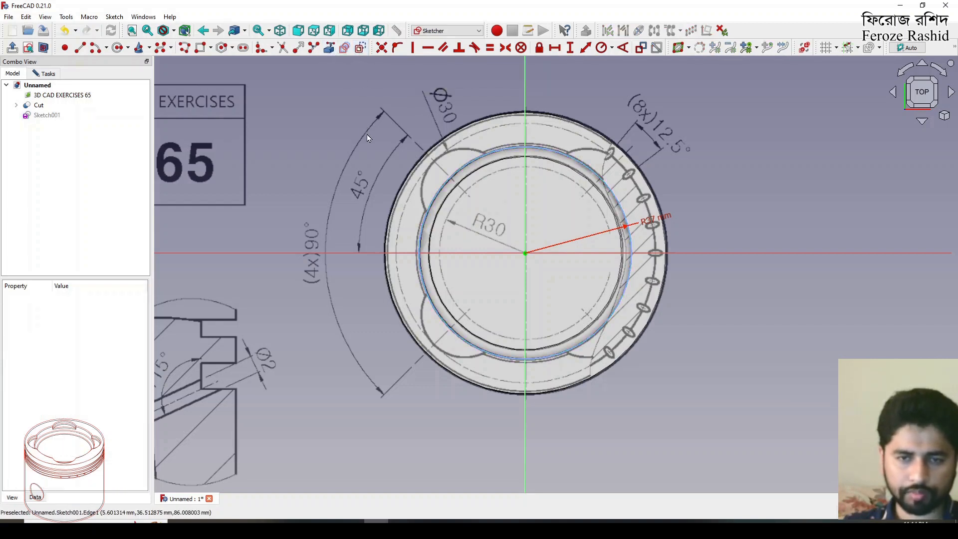
Draw two crossing diagonal lines through the origin, with their ends on the construction circle at the drawing's recess centre marks.
{"action": "left_click", "coordinate": [80, 48]}
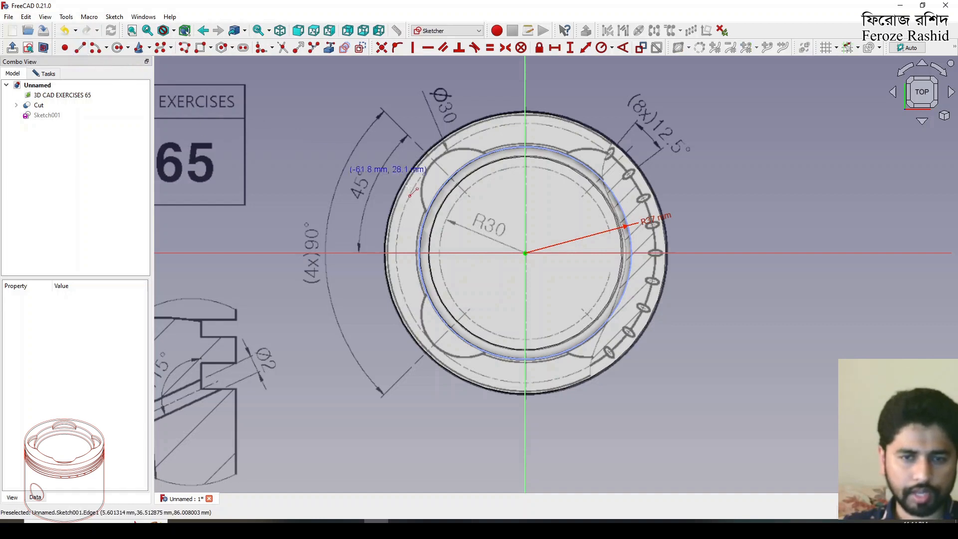
{"action": "left_click", "coordinate": [452, 182]}
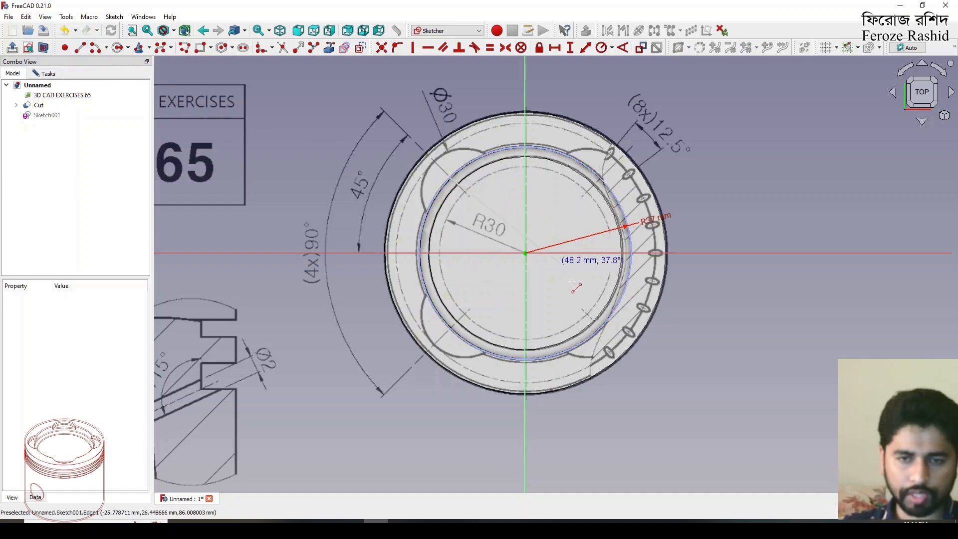
{"action": "left_click", "coordinate": [601, 326]}
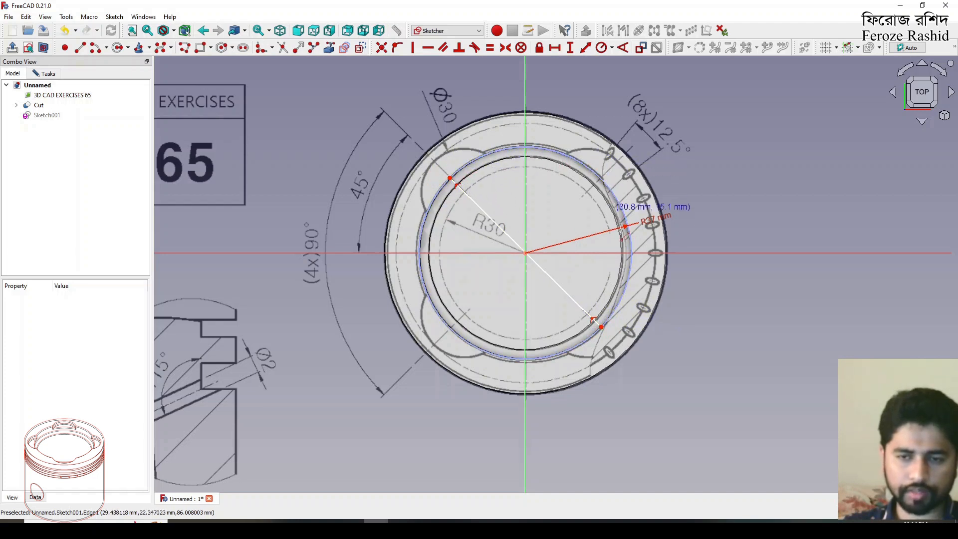
{"action": "left_click", "coordinate": [452, 329]}
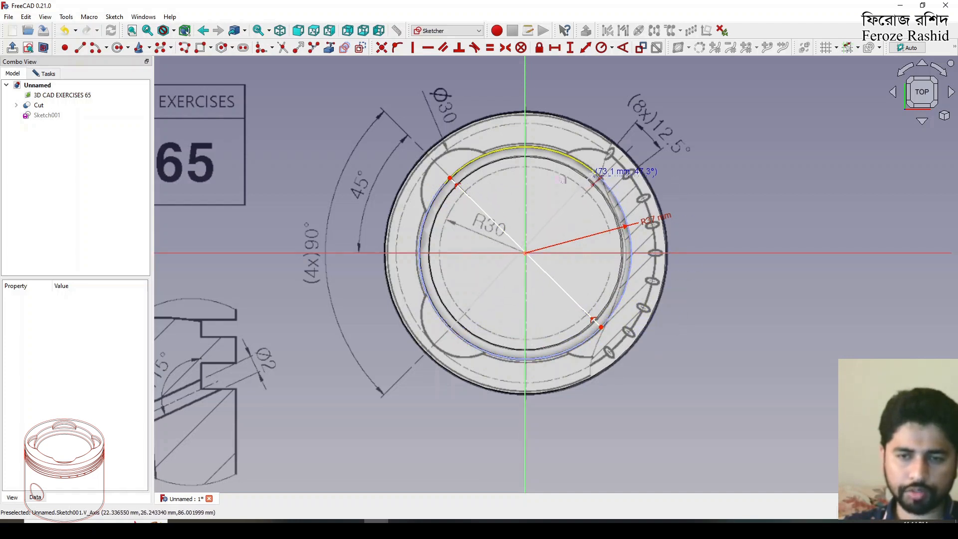